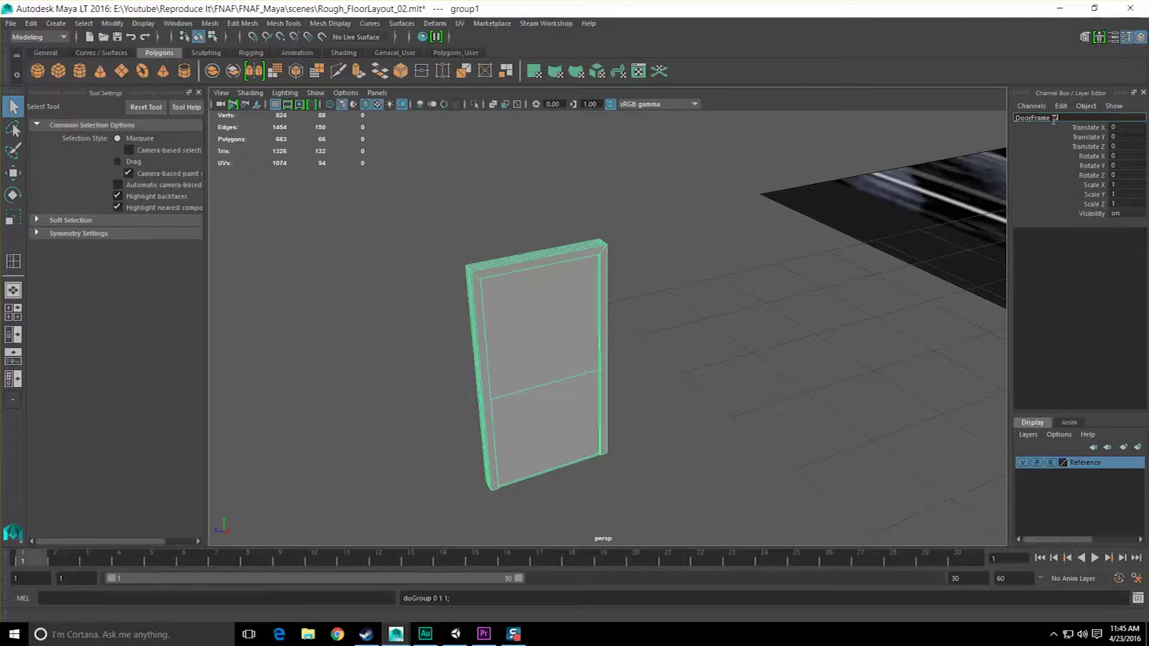
# Finish naming the door group DoorFrame_G_01, reselect it and save the scene
pyautogui.click(742, 321)
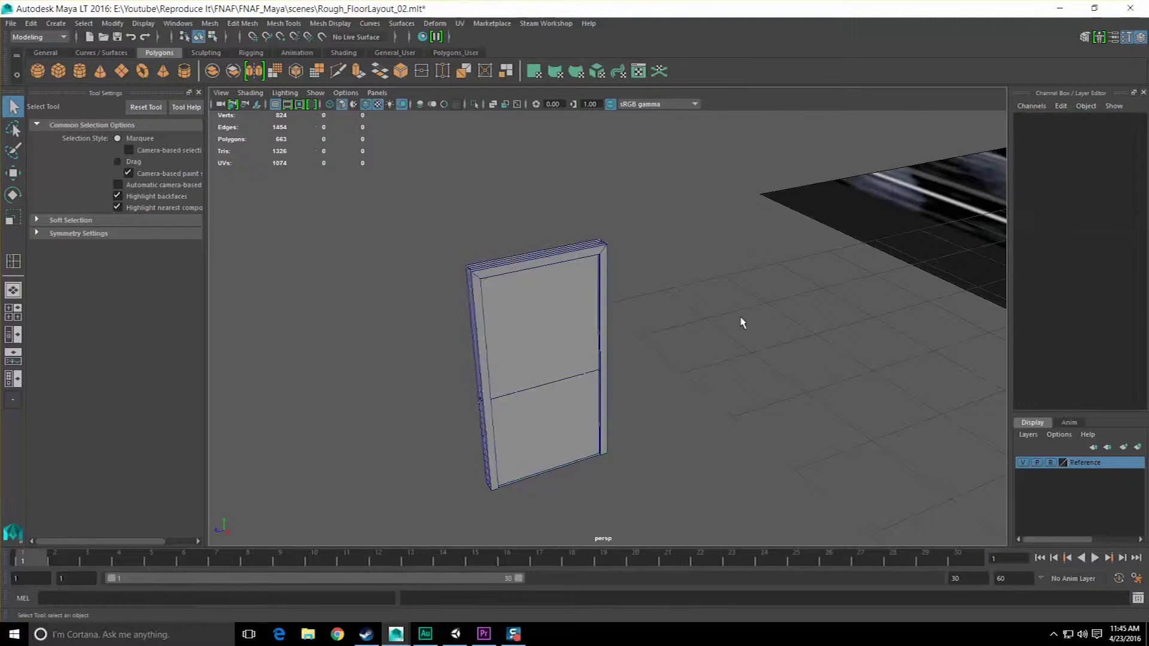
pyautogui.click(611, 321)
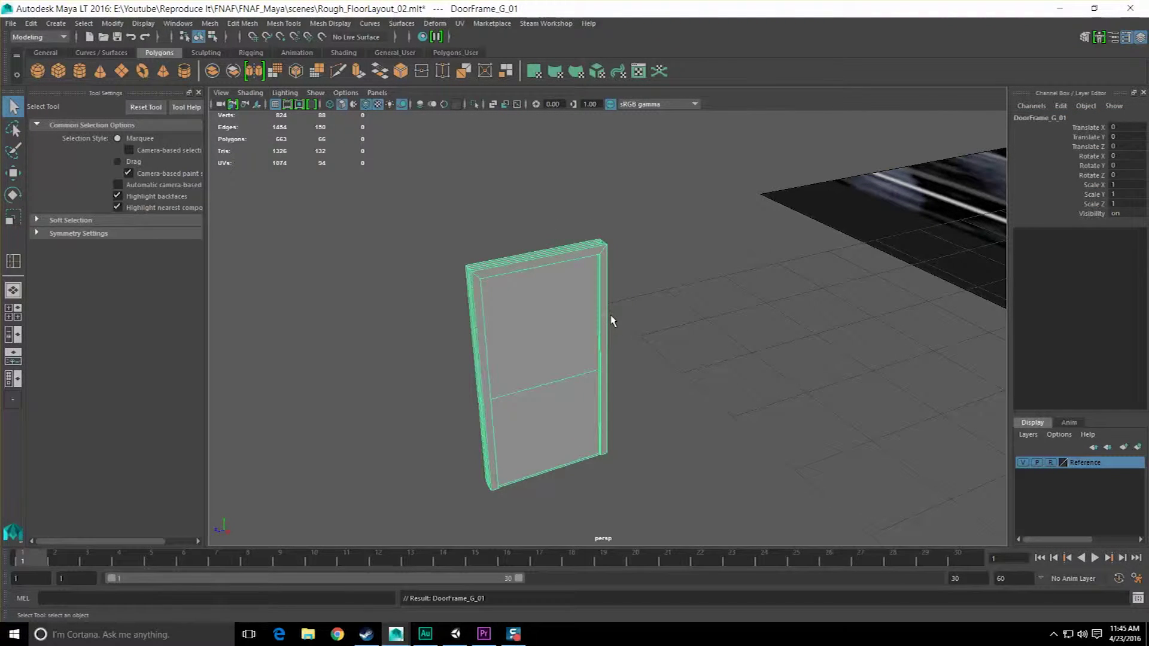
pyautogui.hotkey('ctrl', 's')
# Center the pivot of the DoorFrame_G_01 group and check where the move manipulator sits on the door
pyautogui.press('w')
pyautogui.scroll(-5, 613, 318)
pyautogui.keyDown('alt'); pyautogui.moveTo(615, 321); pyautogui.dragTo(605, 277, button='middle'); pyautogui.keyUp('alt')
pyautogui.keyDown('alt'); pyautogui.moveTo(605, 277); pyautogui.dragTo(613, 289); pyautogui.keyUp('alt')
pyautogui.press('space')
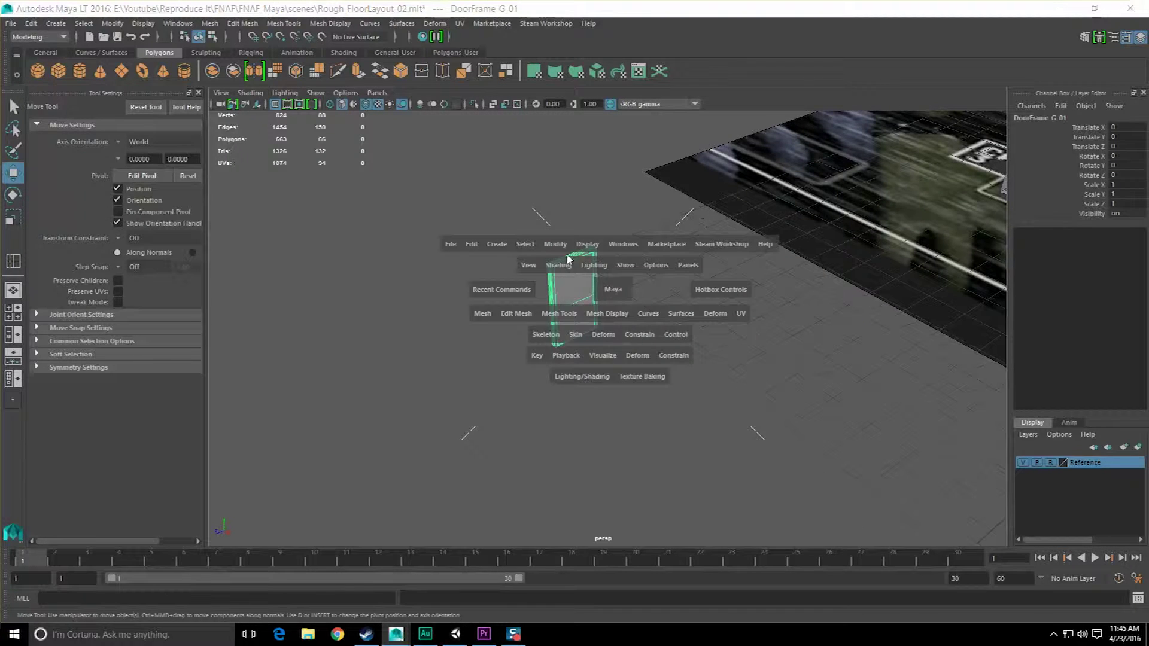
pyautogui.click(544, 246)
pyautogui.click(565, 334)
pyautogui.scroll(5, 565, 334)
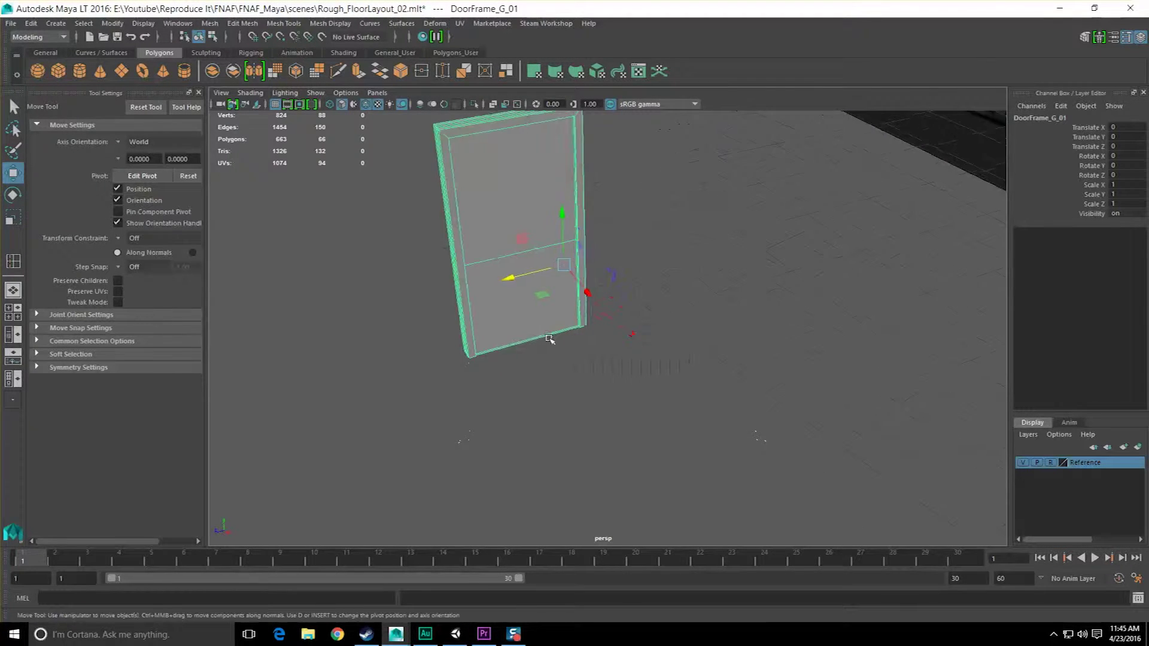
pyautogui.scroll(3, 549, 339)
pyautogui.keyDown('alt'); pyautogui.moveTo(550, 340); pyautogui.dragTo(610, 338, button='middle'); pyautogui.keyUp('alt')
pyautogui.keyDown('alt'); pyautogui.moveTo(610, 339); pyautogui.dragTo(648, 329); pyautogui.keyUp('alt')
pyautogui.scroll(-15, 653, 341)
pyautogui.scroll(14, 652, 340)
# Open the Outliner, center the pivot of DoorInnerFrame and check the pivots of the group's other parts
pyautogui.press('space')
pyautogui.click(580, 274)
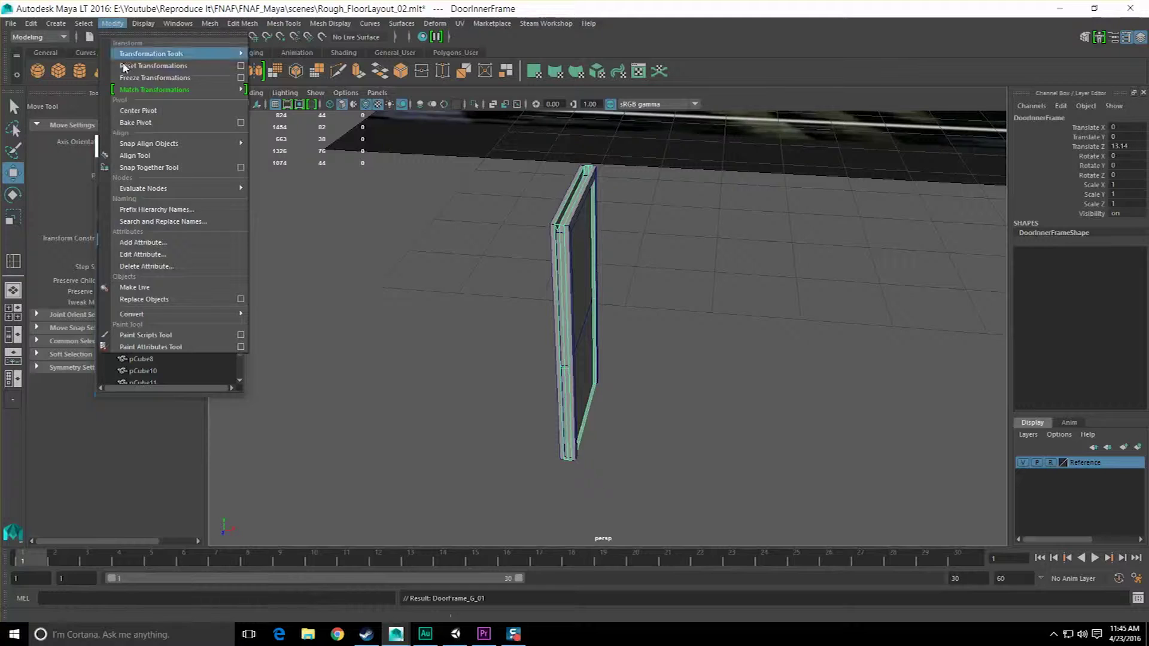
pyautogui.click(135, 115)
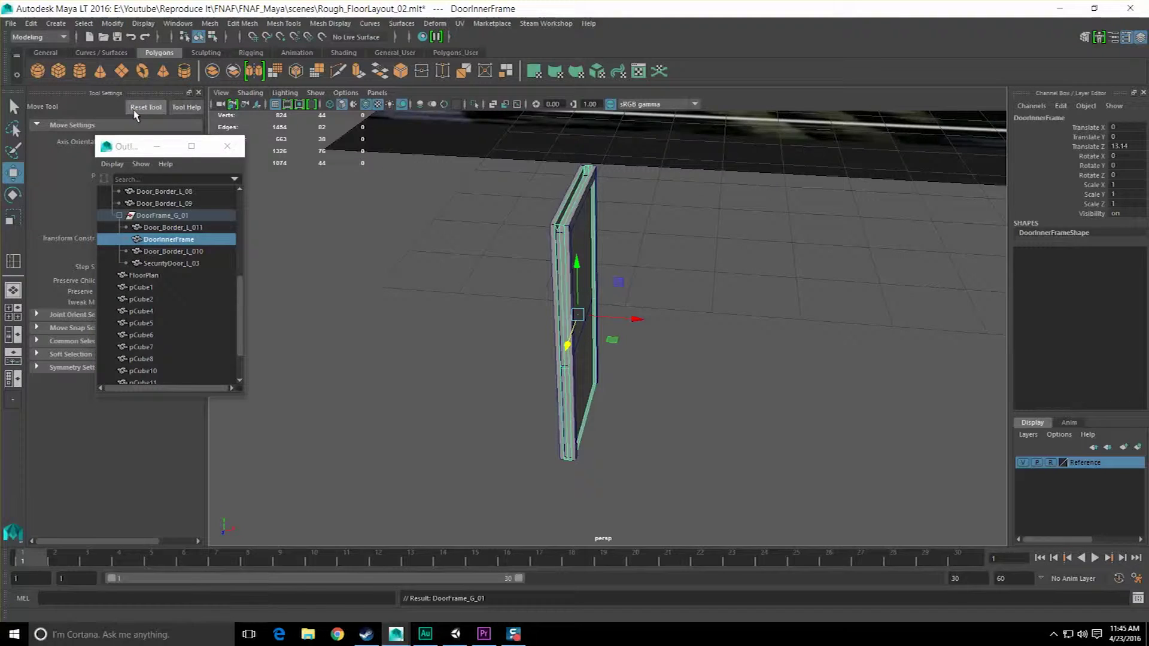
pyautogui.click(180, 251)
pyautogui.click(182, 263)
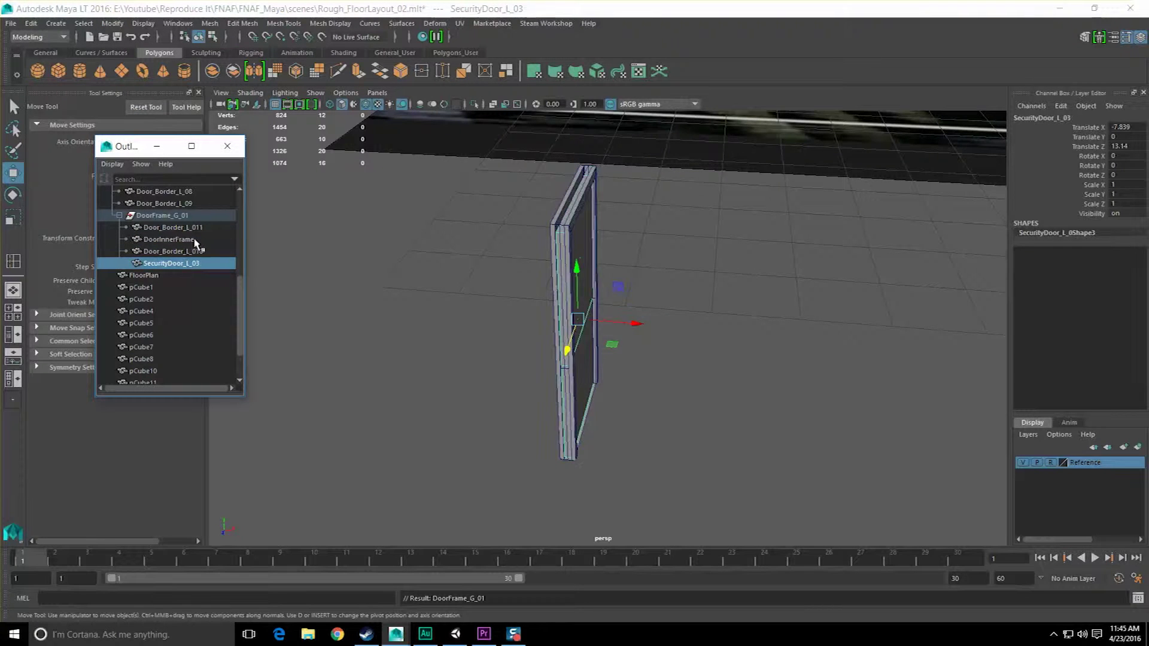
# Select the whole DoorFrame_G_01 group in the Outliner and center its pivot again
pyautogui.click(181, 216)
pyautogui.click(113, 24)
pyautogui.click(135, 107)
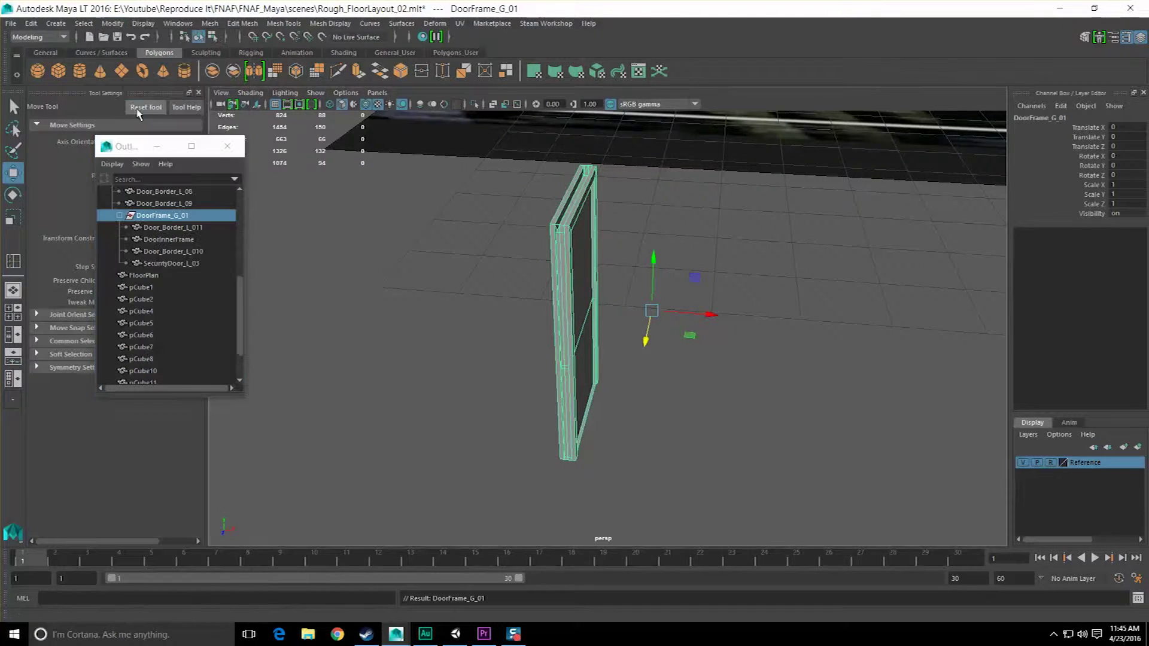
# Snap the pivot of DoorFrame_G_01 to the bottom corner of the door frame and save the scene
pyautogui.keyDown('alt'); pyautogui.moveTo(448, 237); pyautogui.dragTo(418, 243); pyautogui.keyUp('alt')
pyautogui.keyDown('alt'); pyautogui.moveTo(421, 245); pyautogui.dragTo(492, 269, button='right'); pyautogui.keyUp('alt')
pyautogui.keyDown('alt'); pyautogui.moveTo(493, 269); pyautogui.dragTo(477, 277); pyautogui.keyUp('alt')
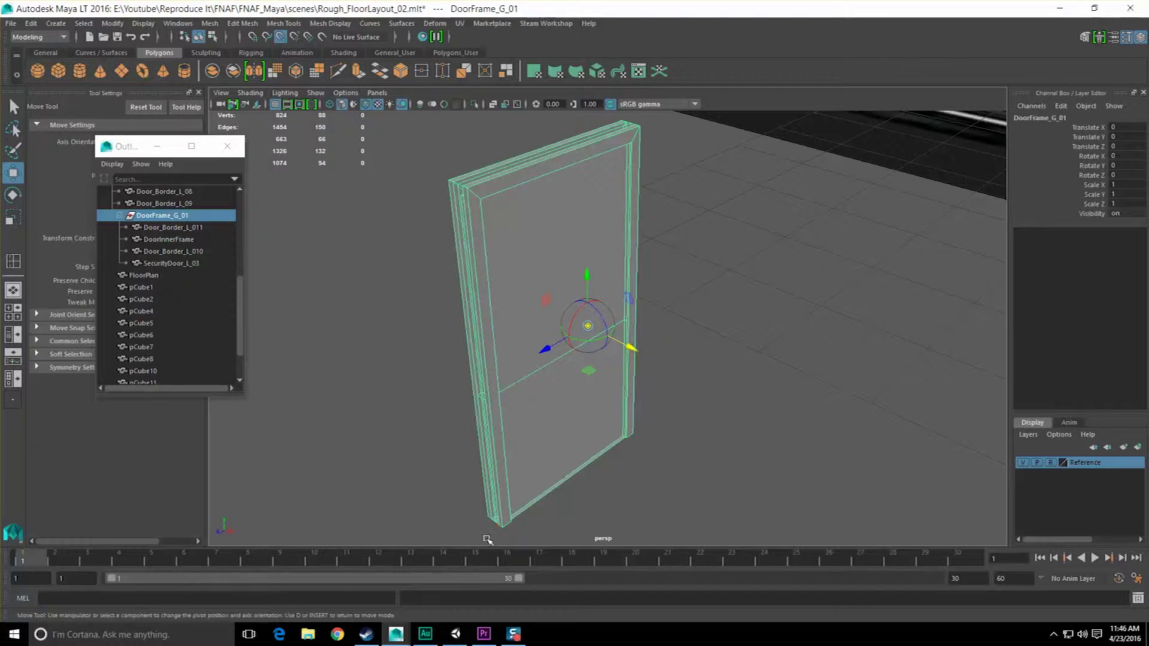
pyautogui.keyDown('alt'); pyautogui.moveTo(499, 502); pyautogui.dragTo(625, 477); pyautogui.keyUp('alt')
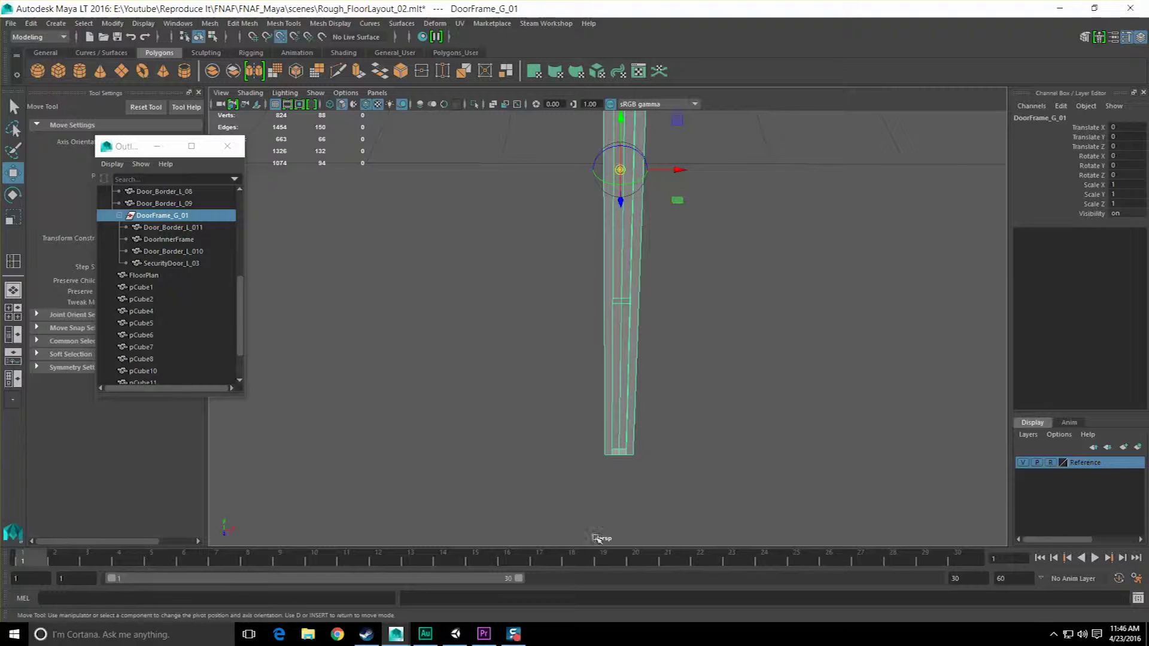
pyautogui.keyDown('alt'); pyautogui.moveTo(740, 422); pyautogui.dragTo(652, 423); pyautogui.keyUp('alt')
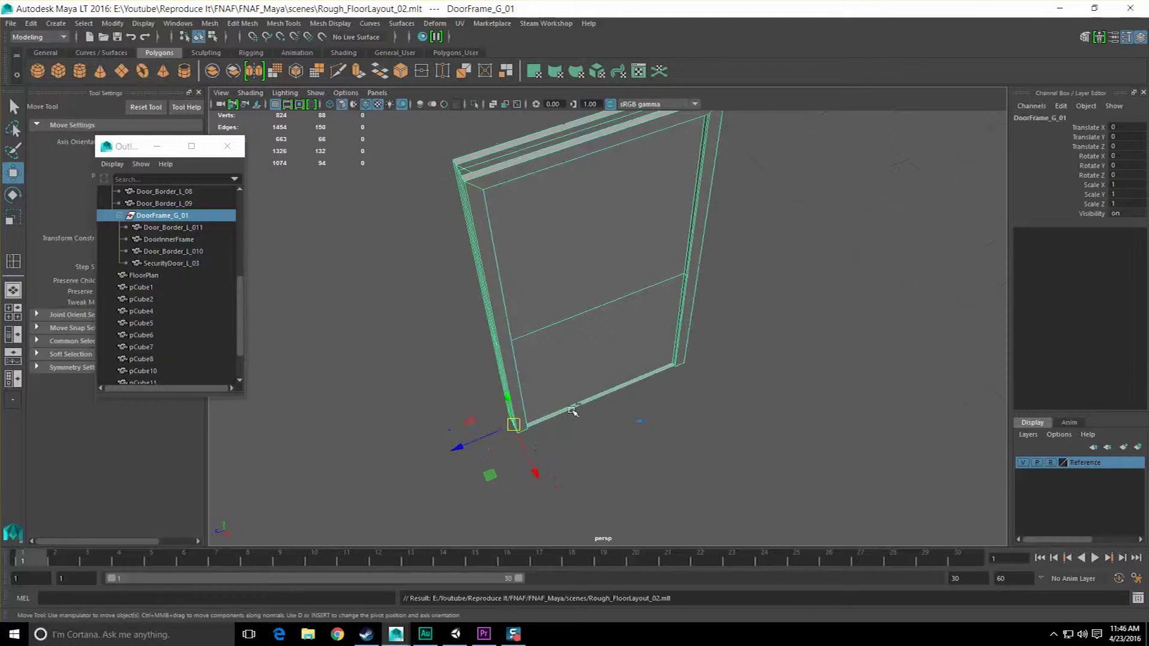
# Close the Outliner and select the DoorFrame_G_01 group by going up from its security door panel
pyautogui.click(233, 149)
pyautogui.click(407, 281)
pyautogui.click(603, 328)
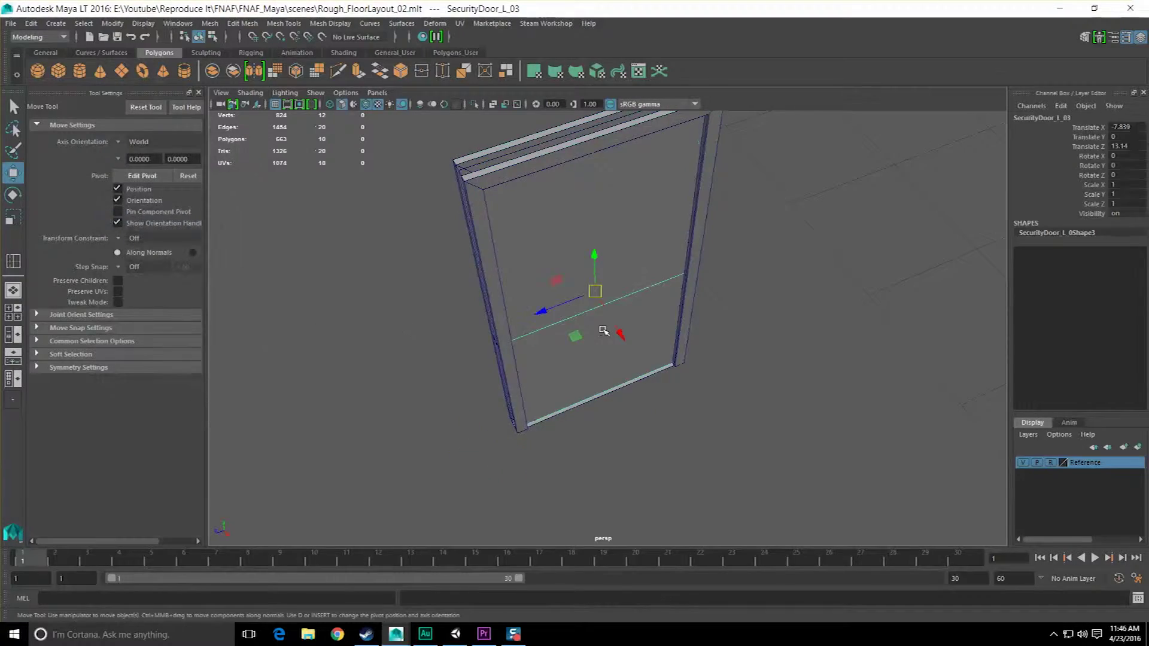
pyautogui.press('Up')
# Delete Door_Border_L_01 and the old security door panel from the first office doorway
pyautogui.scroll(-8, 623, 398)
pyautogui.scroll(-4, 622, 405)
pyautogui.keyDown('alt'); pyautogui.moveTo(622, 405); pyautogui.dragTo(487, 359, button='middle'); pyautogui.keyUp('alt')
pyautogui.scroll(8, 564, 372)
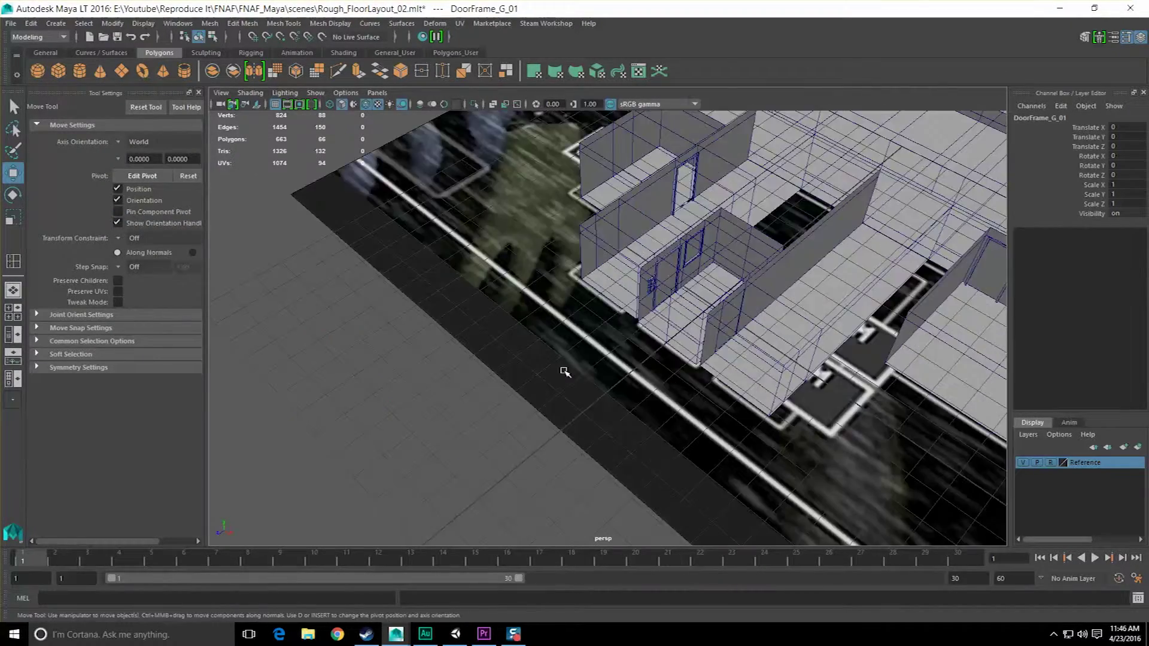
pyautogui.keyDown('alt'); pyautogui.moveTo(564, 372); pyautogui.dragTo(616, 257, button='middle'); pyautogui.keyUp('alt')
pyautogui.keyDown('alt'); pyautogui.moveTo(616, 256); pyautogui.dragTo(652, 432); pyautogui.keyUp('alt')
pyautogui.scroll(6, 652, 432)
pyautogui.keyDown('alt'); pyautogui.moveTo(472, 382); pyautogui.dragTo(628, 324); pyautogui.keyUp('alt')
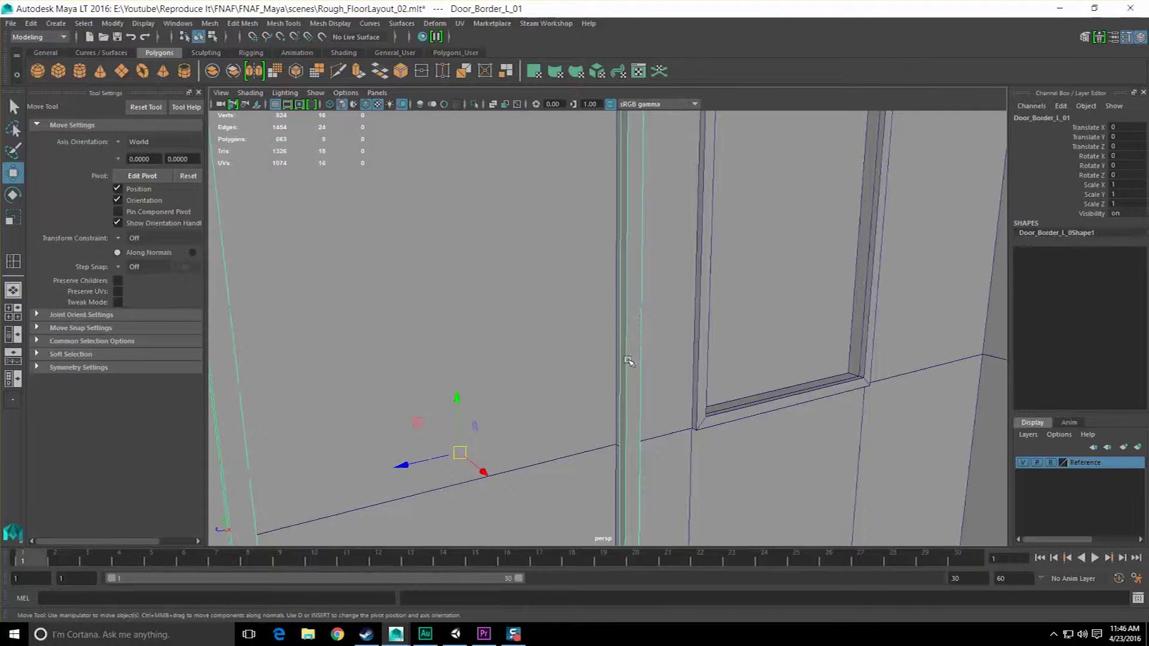
pyautogui.press('Delete')
pyautogui.click(555, 357)
pyautogui.press('Delete')
# Delete SecurityDoor_L_02 and its door border from the other office doorway
pyautogui.scroll(-8, 567, 420)
pyautogui.keyDown('alt'); pyautogui.moveTo(569, 424); pyautogui.dragTo(640, 421); pyautogui.keyUp('alt')
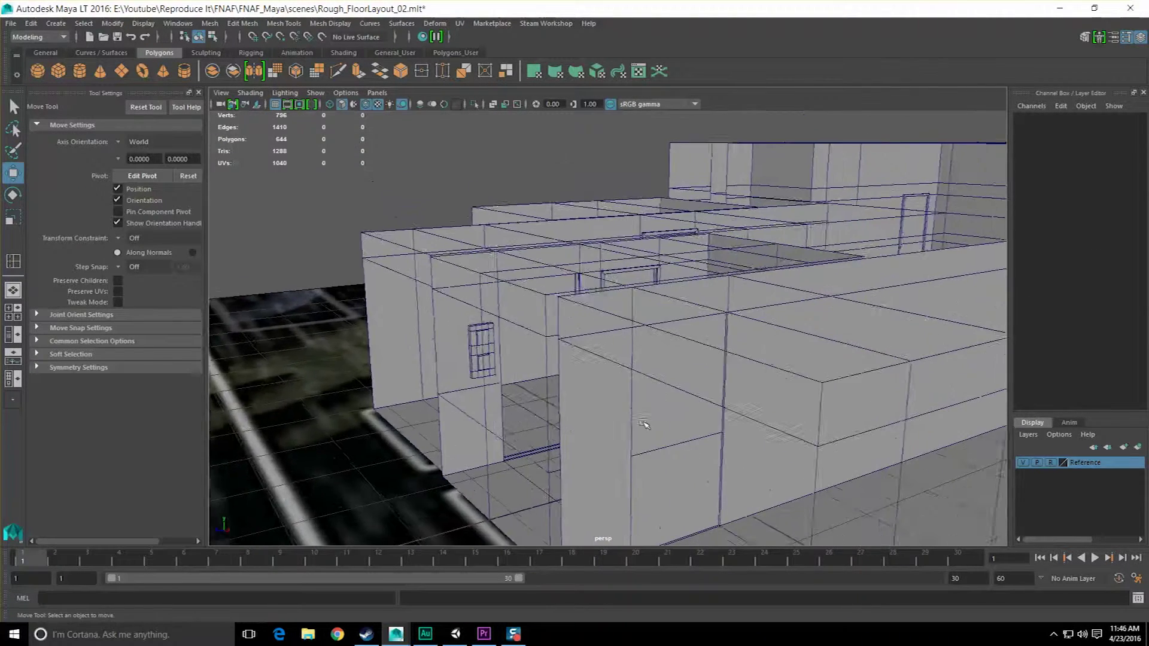
pyautogui.scroll(6, 664, 426)
pyautogui.click(705, 395)
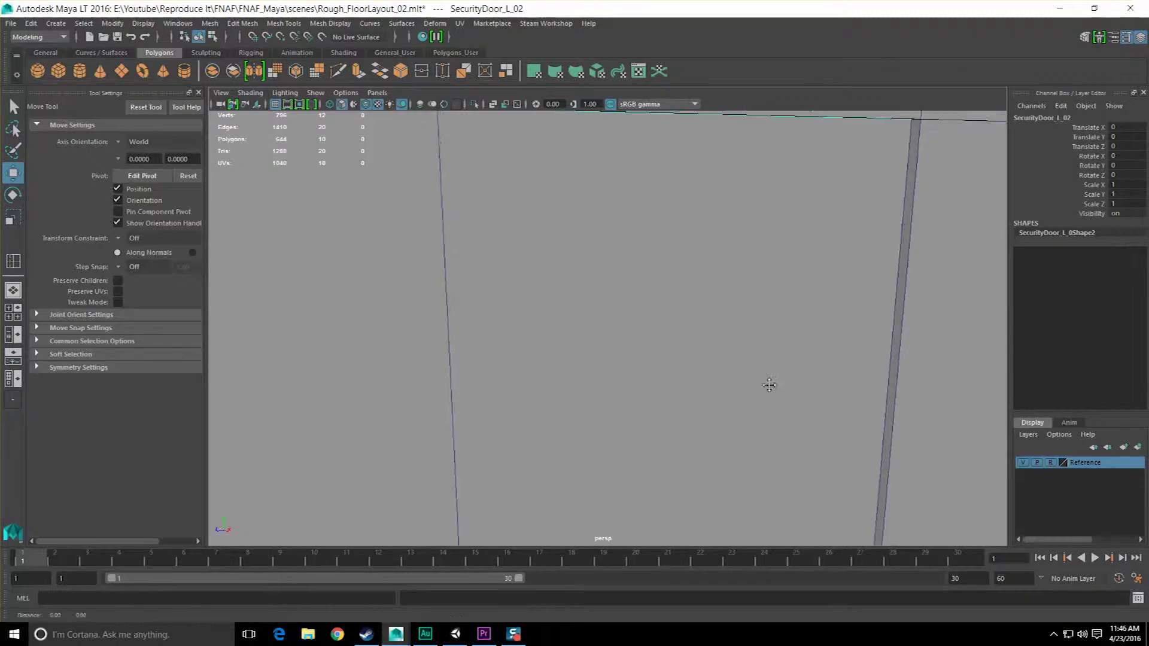
pyautogui.keyDown('alt'); pyautogui.moveTo(769, 384); pyautogui.dragTo(667, 428, button='middle'); pyautogui.keyUp('alt')
pyautogui.scroll(-6, 666, 431)
pyautogui.keyDown('alt'); pyautogui.moveTo(666, 431); pyautogui.dragTo(810, 436); pyautogui.keyUp('alt')
pyautogui.keyDown('alt'); pyautogui.moveTo(809, 436); pyautogui.dragTo(541, 423, button='middle'); pyautogui.keyUp('alt')
pyautogui.scroll(5, 644, 405)
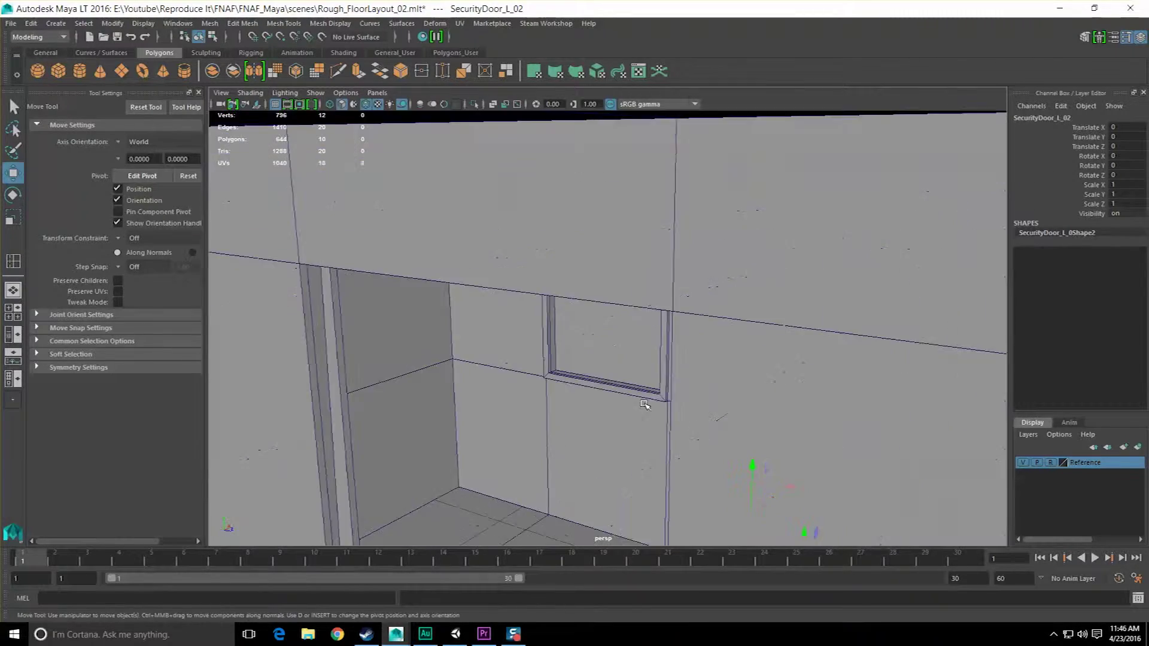
pyautogui.keyDown('alt'); pyautogui.moveTo(645, 405); pyautogui.dragTo(538, 364); pyautogui.keyUp('alt')
pyautogui.scroll(5, 562, 383)
pyautogui.keyDown('alt'); pyautogui.moveTo(569, 392); pyautogui.dragTo(549, 351, button='middle'); pyautogui.keyUp('alt')
pyautogui.press('Delete')
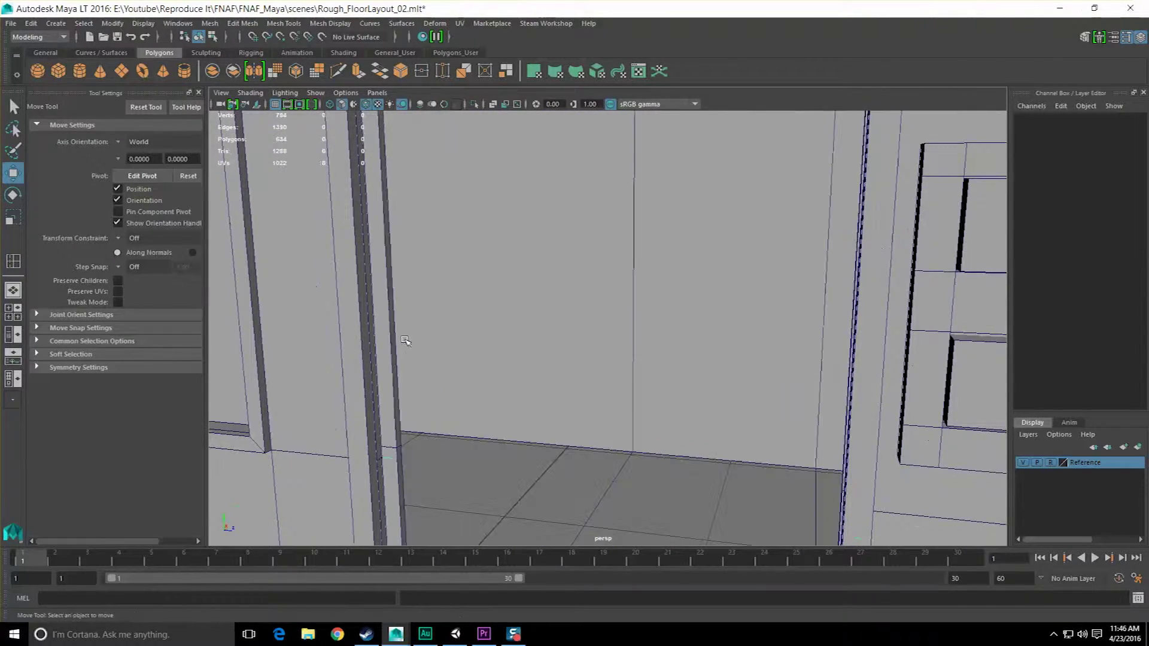
pyautogui.click(361, 307)
pyautogui.press('Delete')
# Select the office room mesh and examine the frame geometry built into both of its doorways
pyautogui.click(392, 350)
pyautogui.scroll(-4, 449, 410)
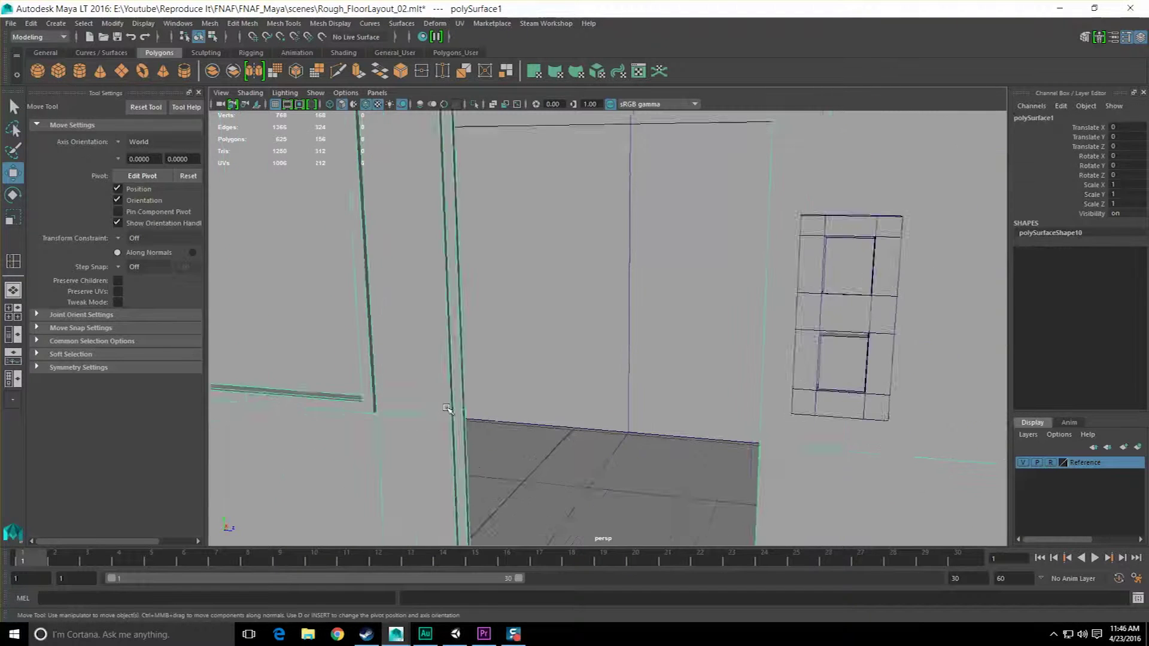
pyautogui.scroll(3, 481, 385)
pyautogui.keyDown('alt'); pyautogui.moveTo(486, 377); pyautogui.dragTo(533, 354, button='middle'); pyautogui.keyUp('alt')
pyautogui.scroll(-3, 533, 353)
pyautogui.scroll(3, 686, 354)
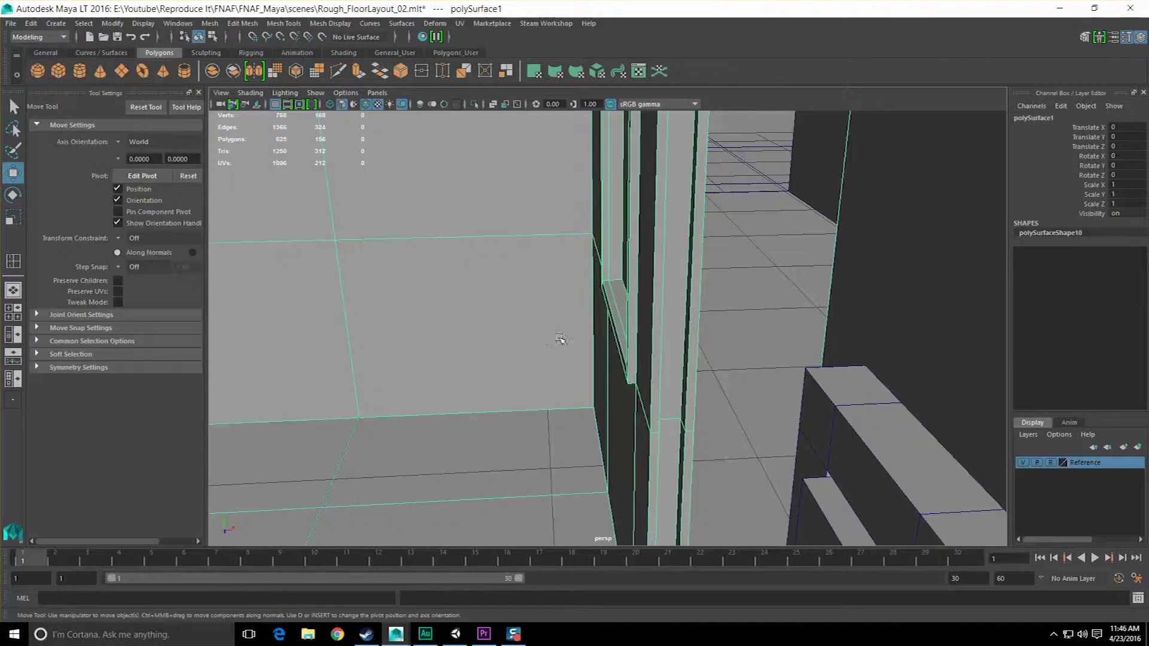
pyautogui.keyDown('alt'); pyautogui.moveTo(553, 342); pyautogui.dragTo(534, 347); pyautogui.keyUp('alt')
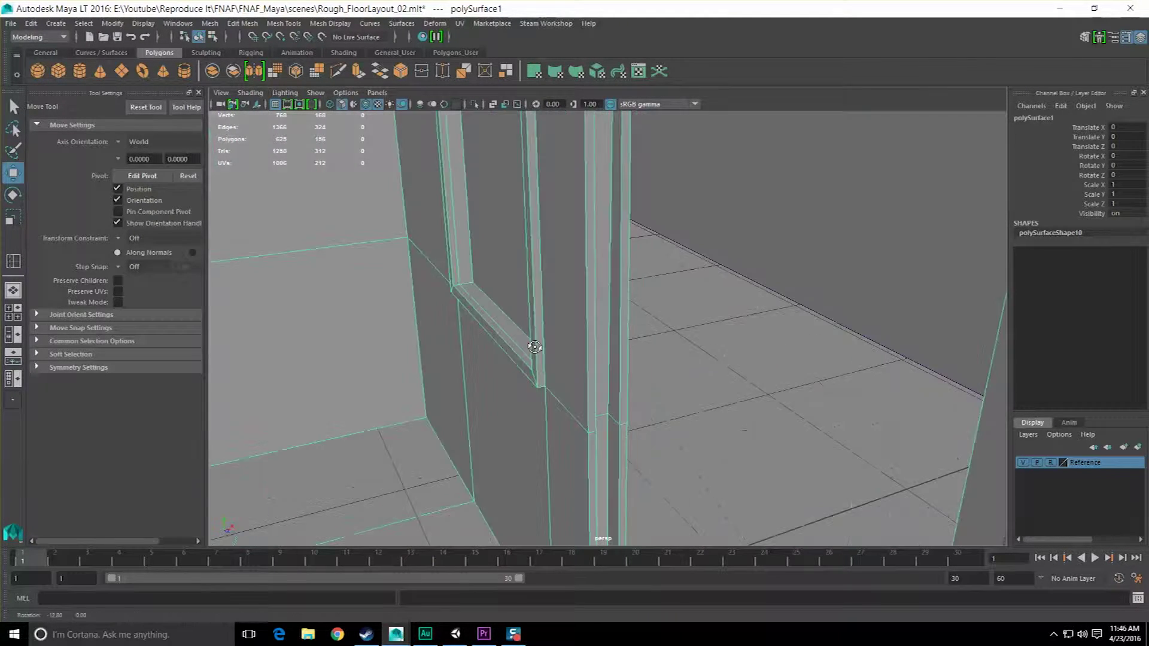
pyautogui.scroll(-9, 534, 350)
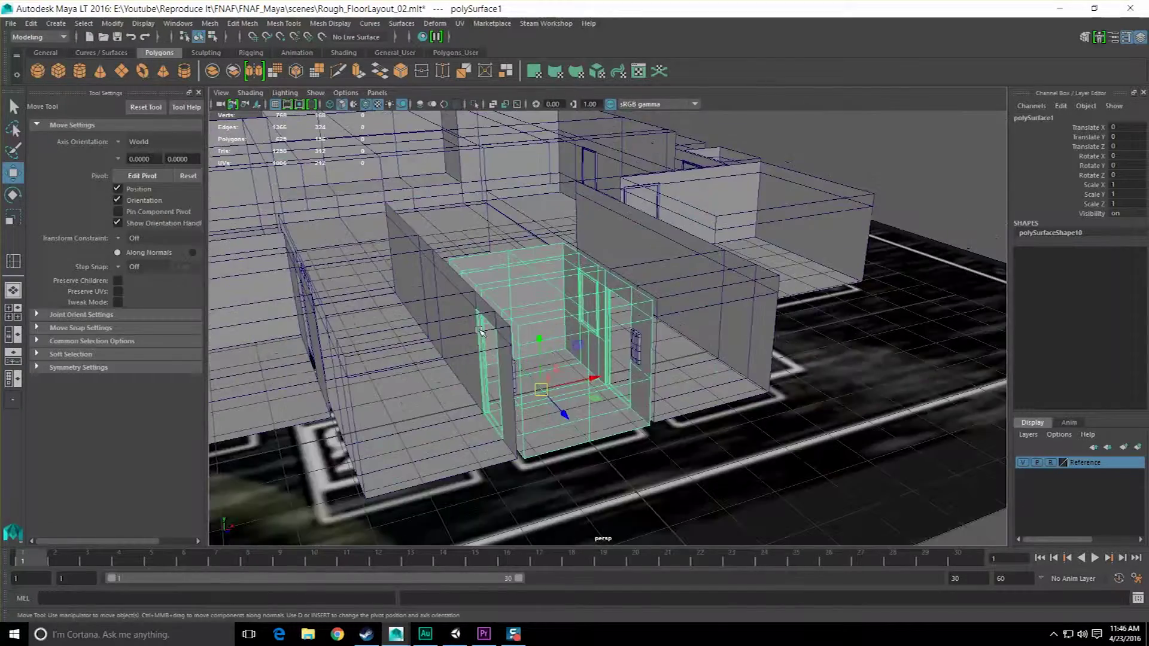
pyautogui.keyDown('alt'); pyautogui.moveTo(526, 335); pyautogui.dragTo(692, 303, button='middle'); pyautogui.keyUp('alt')
pyautogui.keyDown('alt'); pyautogui.moveTo(502, 307); pyautogui.dragTo(825, 305, button='middle'); pyautogui.keyUp('alt')
pyautogui.scroll(-4, 577, 321)
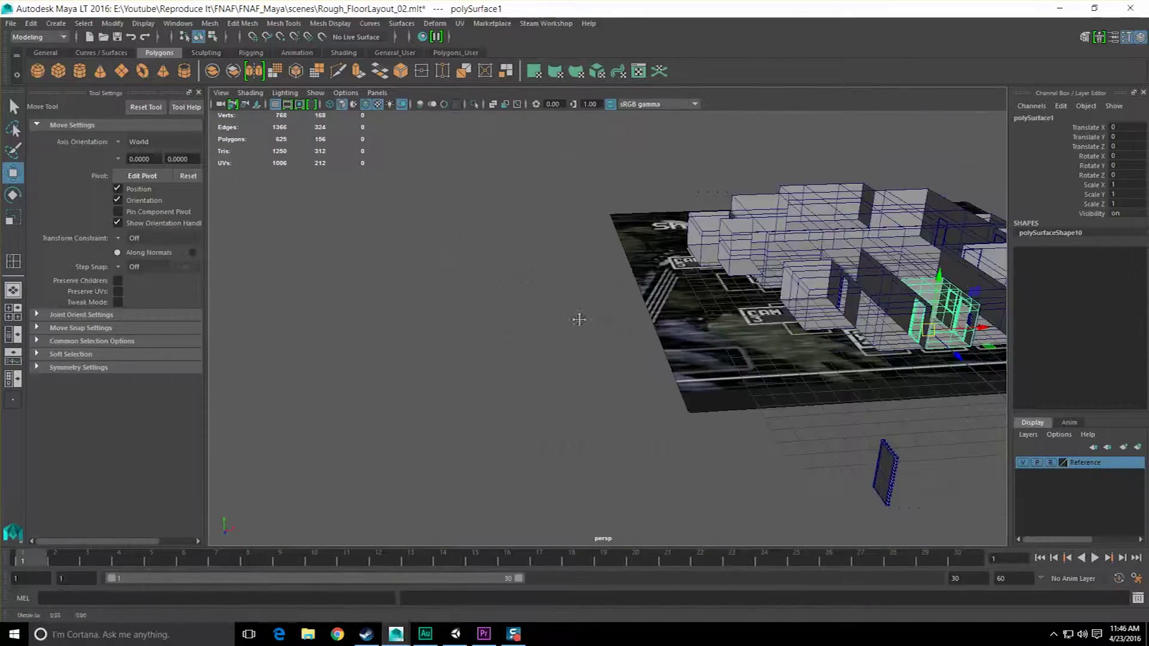
pyautogui.keyDown('alt'); pyautogui.moveTo(577, 320); pyautogui.dragTo(527, 326); pyautogui.keyUp('alt')
pyautogui.scroll(3, 742, 333)
pyautogui.keyDown('alt'); pyautogui.moveTo(820, 299); pyautogui.dragTo(742, 332, button='middle'); pyautogui.keyUp('alt')
pyautogui.scroll(8, 742, 332)
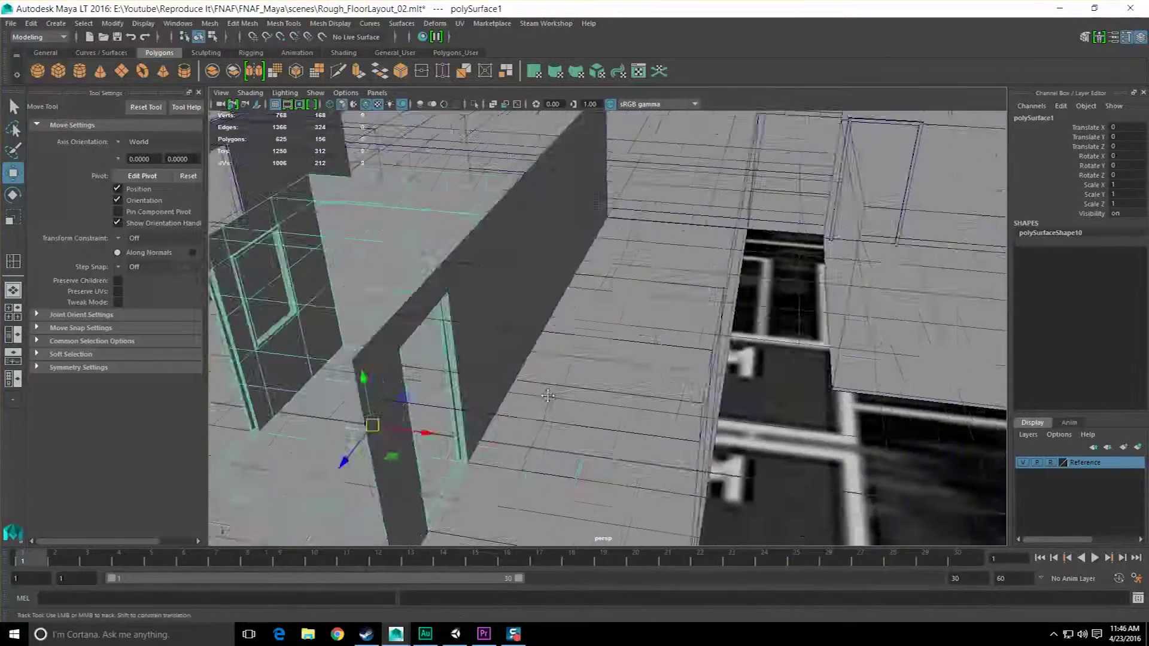
pyautogui.keyDown('alt'); pyautogui.moveTo(753, 362); pyautogui.dragTo(670, 359, button='middle'); pyautogui.keyUp('alt')
pyautogui.scroll(-3, 670, 359)
pyautogui.keyDown('alt'); pyautogui.moveTo(670, 359); pyautogui.dragTo(582, 383); pyautogui.keyUp('alt')
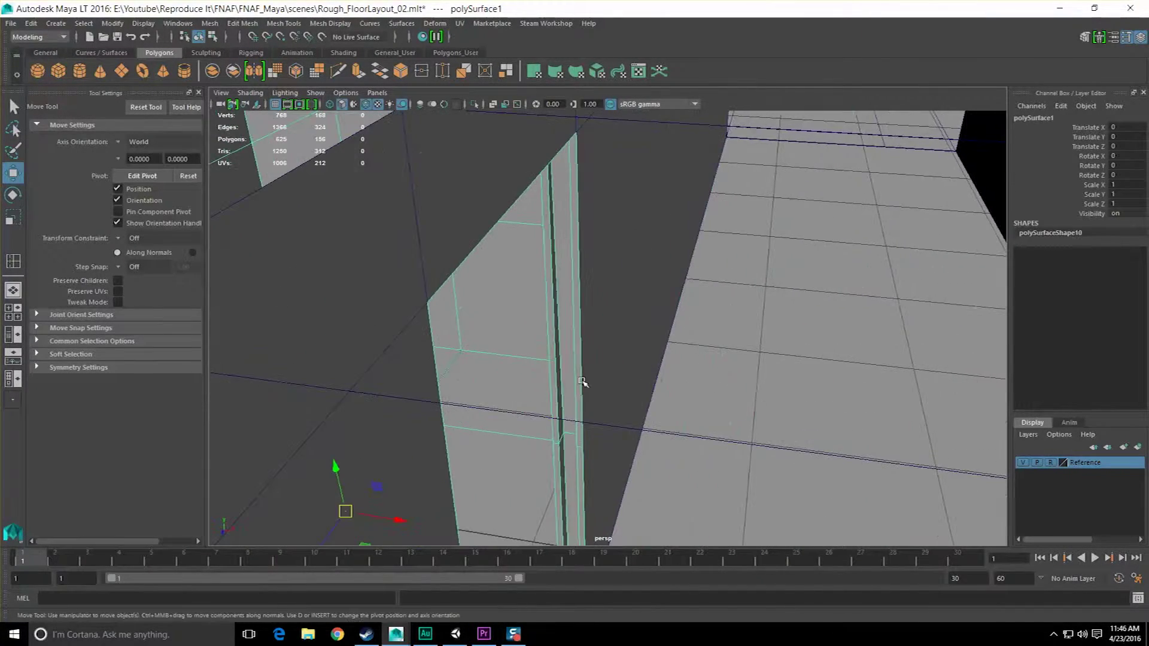
# Select the built-in frame faces along the jambs and header of one office doorway and delete them
pyautogui.moveTo(567, 316); pyautogui.dragTo(569, 353, button='right')
pyautogui.hotkey('ctrl', 'z')
pyautogui.scroll(3, 573, 359)
pyautogui.keyDown('alt'); pyautogui.moveTo(574, 365); pyautogui.dragTo(543, 311); pyautogui.keyUp('alt')
pyautogui.moveTo(534, 243); pyautogui.dragTo(536, 282, button='right')
pyautogui.keyDown('alt'); pyautogui.moveTo(533, 248); pyautogui.dragTo(530, 179); pyautogui.keyUp('alt')
pyautogui.scroll(-3, 559, 264)
pyautogui.keyDown('alt'); pyautogui.moveTo(559, 263); pyautogui.dragTo(578, 157); pyautogui.keyUp('alt')
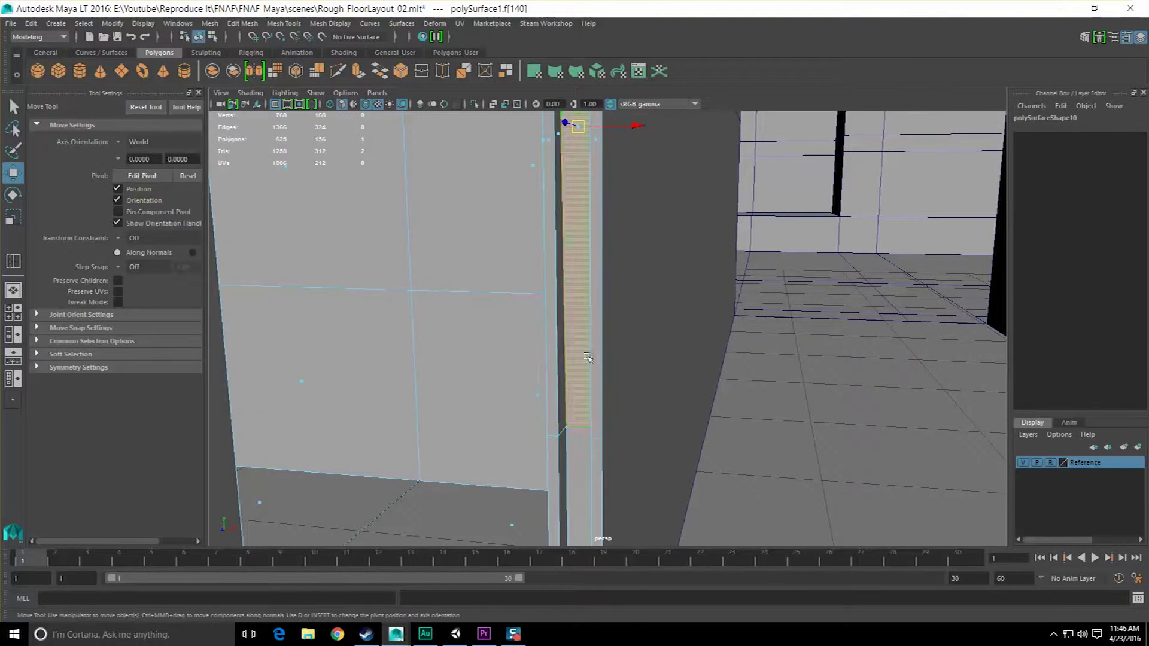
pyautogui.keyDown('alt'); pyautogui.moveTo(588, 358); pyautogui.dragTo(598, 448); pyautogui.keyUp('alt')
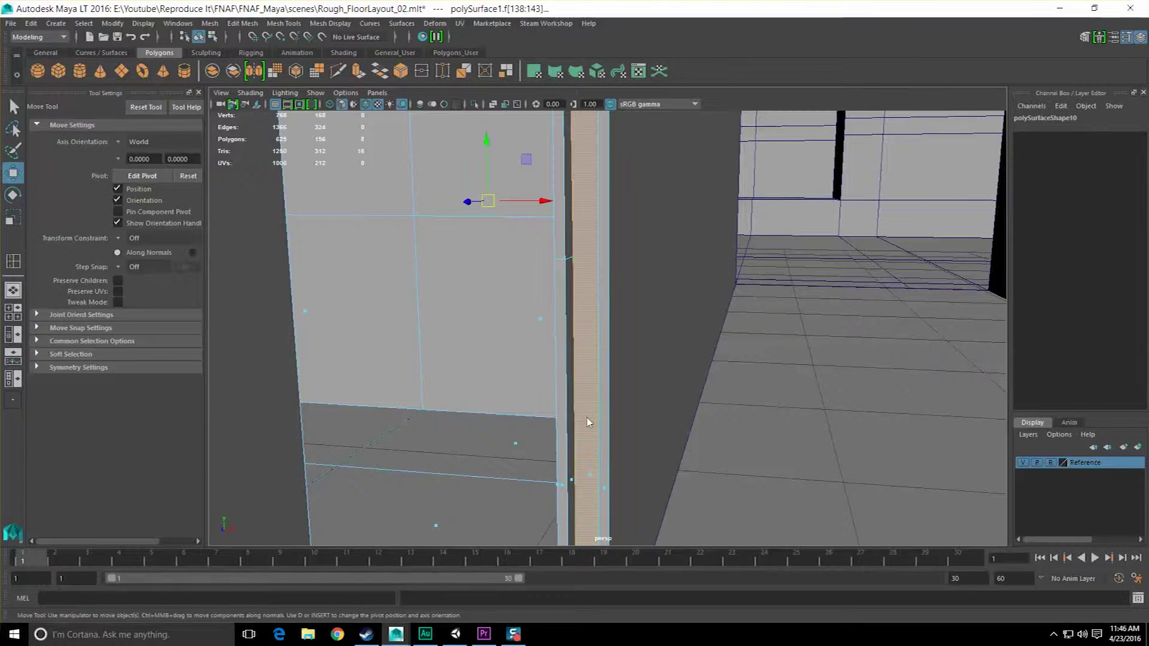
pyautogui.moveTo(593, 351)
pyautogui.keyDown('alt'); pyautogui.mouseDown()
pyautogui.moveTo(616, 326)
pyautogui.moveTo(596, 328)
pyautogui.mouseUp(); pyautogui.keyUp('alt')
pyautogui.hotkey('ctrl', 'z')
pyautogui.keyDown('alt'); pyautogui.moveTo(596, 328); pyautogui.dragTo(597, 342, button='middle'); pyautogui.keyUp('alt')
pyautogui.scroll(-3, 597, 342)
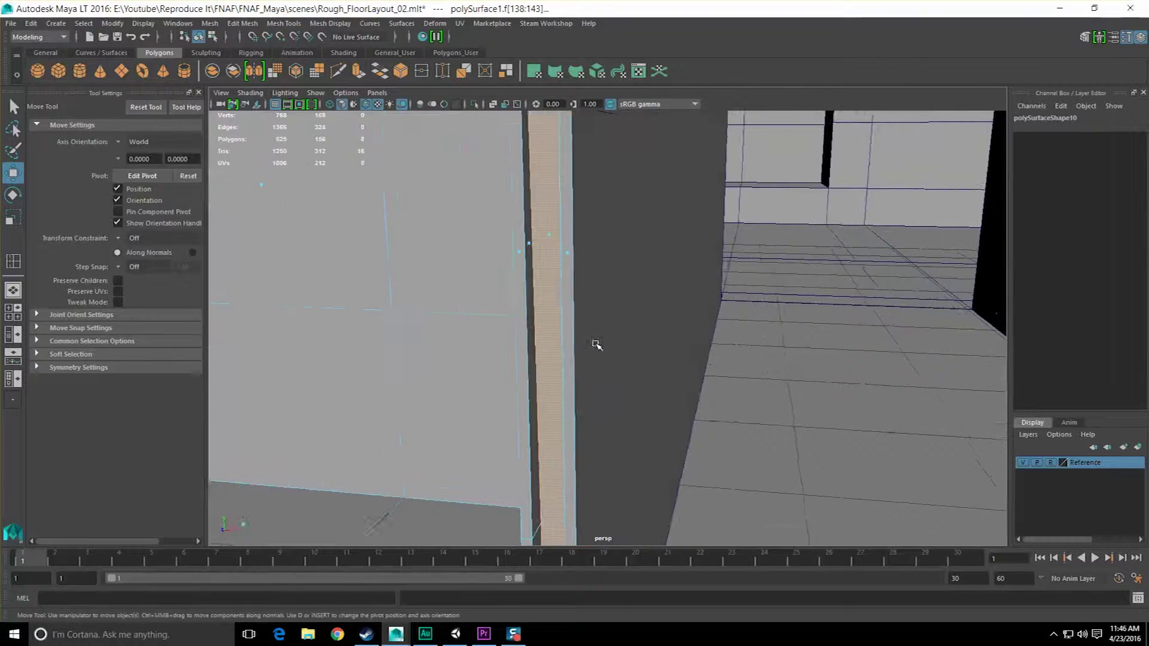
pyautogui.keyDown('alt'); pyautogui.moveTo(595, 341); pyautogui.dragTo(644, 302); pyautogui.keyUp('alt')
pyautogui.press('f')
pyautogui.keyDown('ctrl'); pyautogui.moveTo(645, 302); pyautogui.dragTo(679, 292, button='right'); pyautogui.keyUp('ctrl')
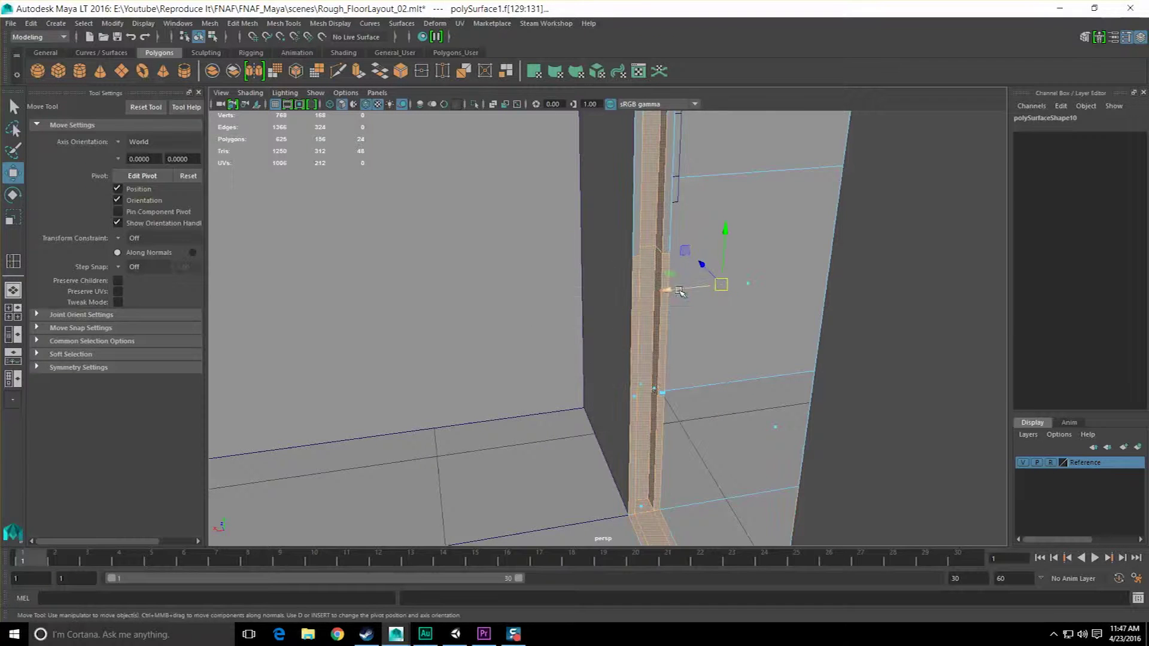
pyautogui.keyDown('alt'); pyautogui.moveTo(680, 292); pyautogui.dragTo(646, 283); pyautogui.keyUp('alt')
pyautogui.keyDown('alt'); pyautogui.moveTo(646, 283); pyautogui.dragTo(619, 433, button='middle'); pyautogui.keyUp('alt')
pyautogui.keyDown('alt'); pyautogui.moveTo(619, 433); pyautogui.dragTo(632, 245); pyautogui.keyUp('alt')
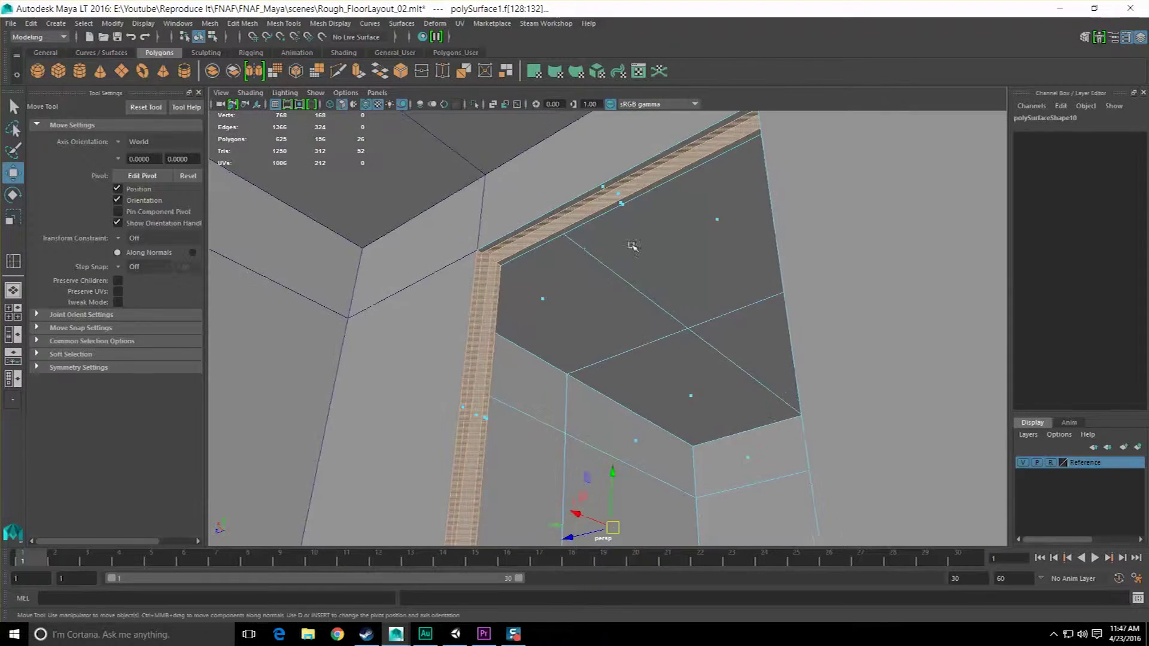
pyautogui.keyDown('shift'); pyautogui.click(622, 204); pyautogui.keyUp('shift')
pyautogui.keyDown('alt'); pyautogui.moveTo(622, 204); pyautogui.dragTo(686, 420); pyautogui.keyUp('alt')
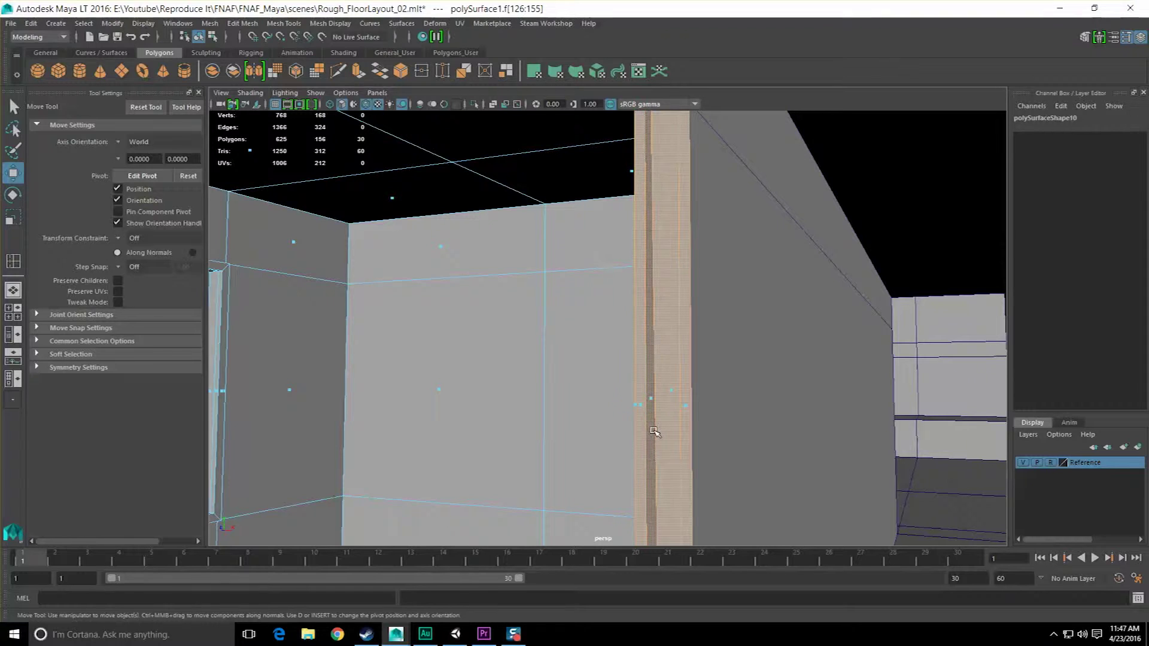
pyautogui.press('Delete')
# Delete the leftover thin faces lining the same office doorway opening and save the scene
pyautogui.keyDown('alt'); pyautogui.moveTo(684, 320); pyautogui.dragTo(640, 322); pyautogui.keyUp('alt')
pyautogui.keyDown('alt'); pyautogui.moveTo(665, 369); pyautogui.dragTo(688, 277); pyautogui.keyUp('alt')
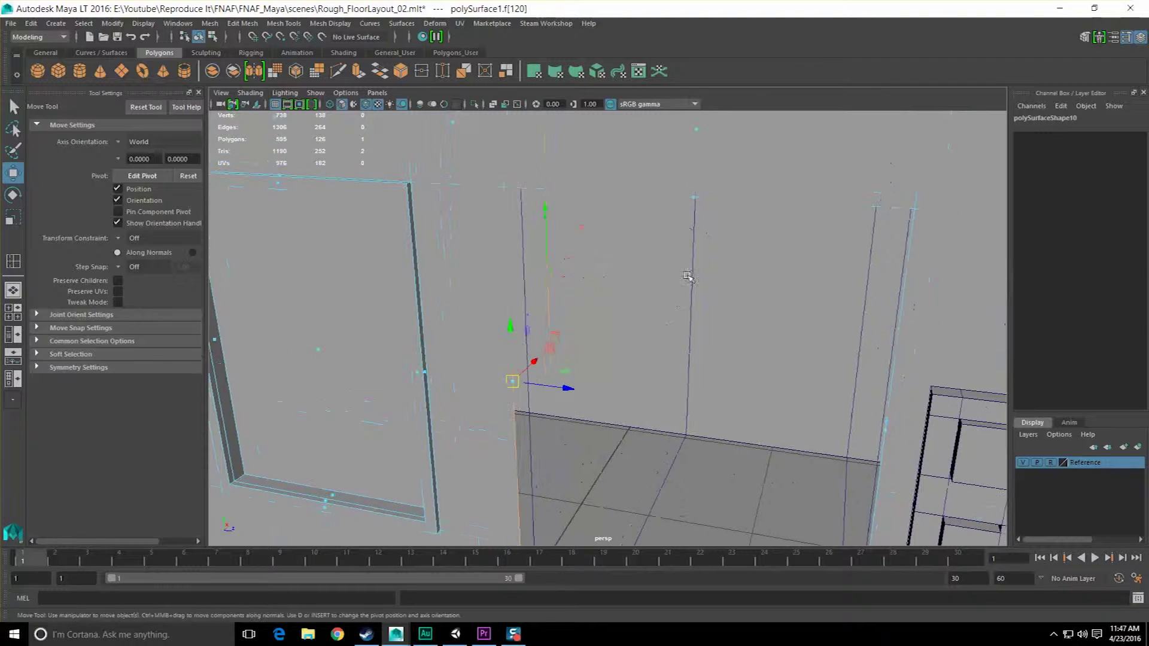
pyautogui.keyDown('shift'); pyautogui.click(693, 213); pyautogui.keyUp('shift')
pyautogui.keyDown('alt'); pyautogui.moveTo(693, 214); pyautogui.dragTo(772, 311); pyautogui.keyUp('alt')
pyautogui.keyDown('alt'); pyautogui.moveTo(743, 361); pyautogui.dragTo(730, 239, button='middle'); pyautogui.keyUp('alt')
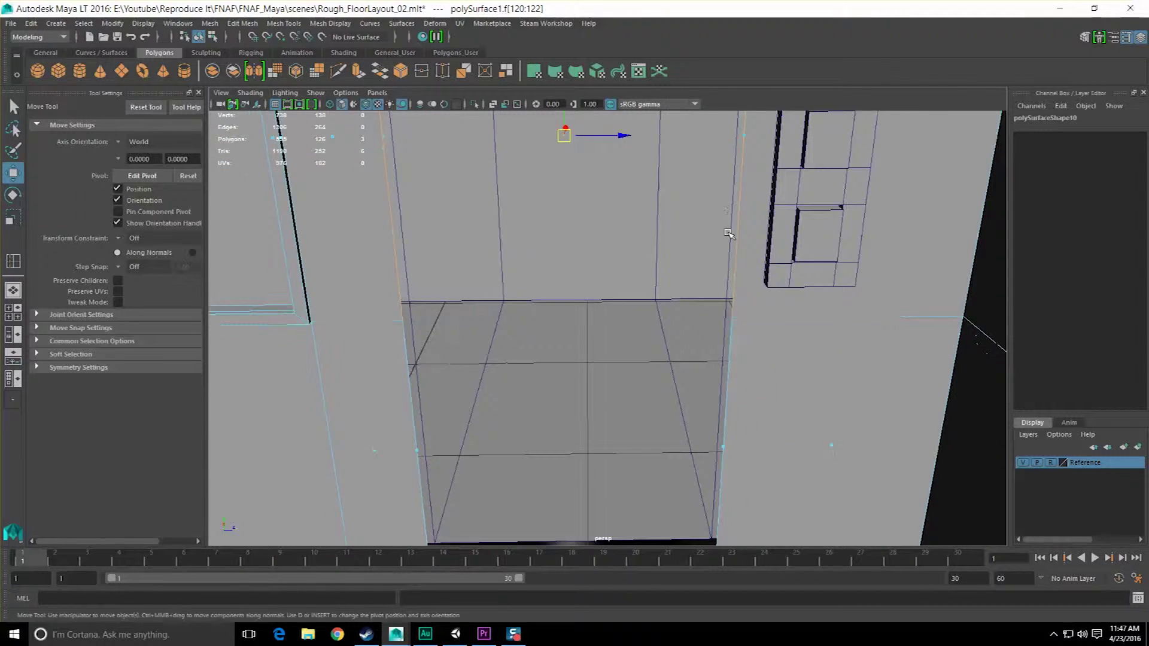
pyautogui.keyDown('alt'); pyautogui.moveTo(731, 239); pyautogui.dragTo(729, 255); pyautogui.keyUp('alt')
pyautogui.keyDown('alt'); pyautogui.moveTo(636, 455); pyautogui.dragTo(479, 291); pyautogui.keyUp('alt')
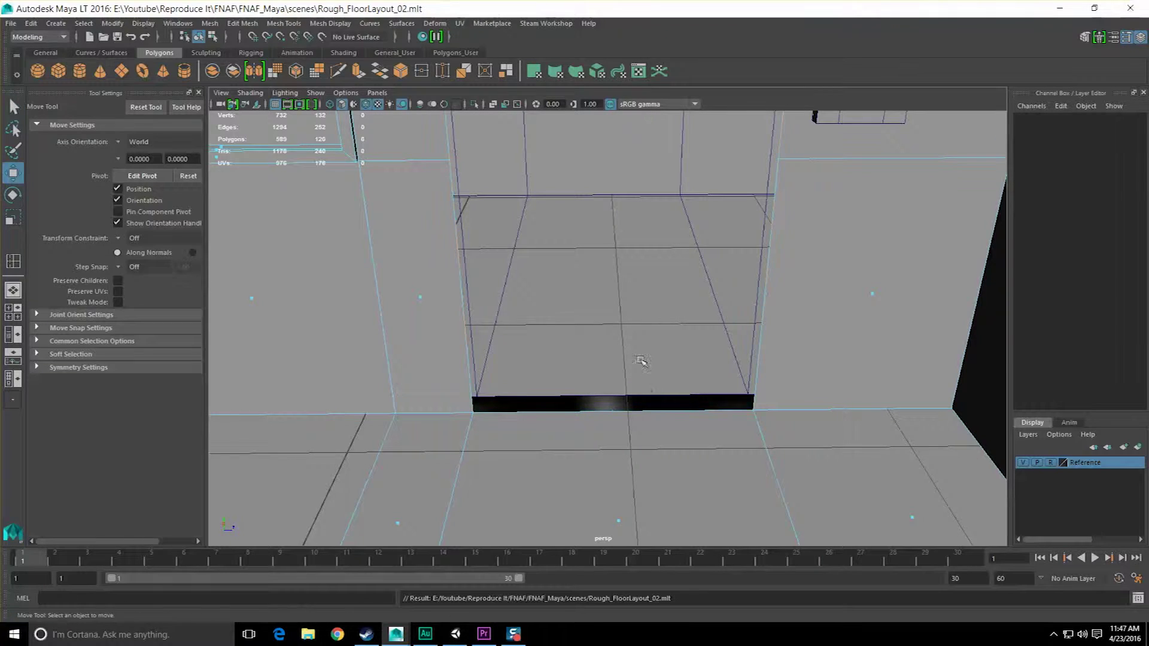
# Select the built-in frame faces along the jambs and header of the other office doorway, delete them and return to object selection
pyautogui.keyDown('alt'); pyautogui.moveTo(640, 361); pyautogui.dragTo(652, 405); pyautogui.keyUp('alt')
pyautogui.click(725, 227)
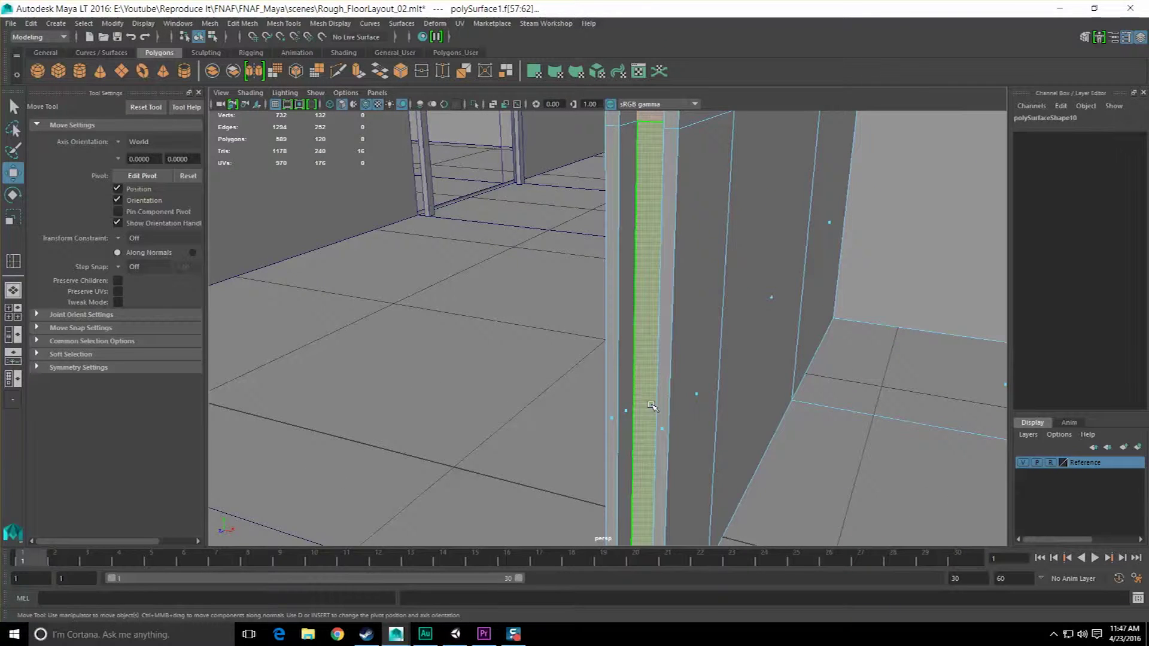
pyautogui.rightClick(652, 406)
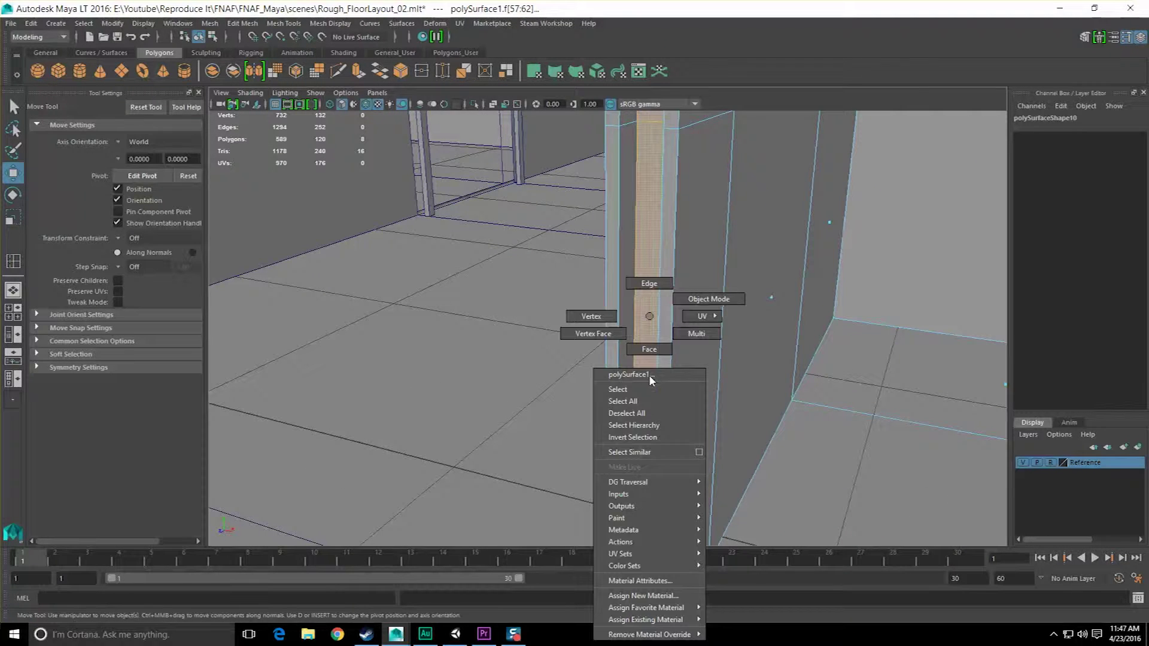
pyautogui.keyDown('shift'); pyautogui.rightClick(651, 323); pyautogui.keyUp('shift')
pyautogui.scroll(-3, 694, 314)
pyautogui.keyDown('alt'); pyautogui.moveTo(692, 318); pyautogui.dragTo(670, 450, button='middle'); pyautogui.keyUp('alt')
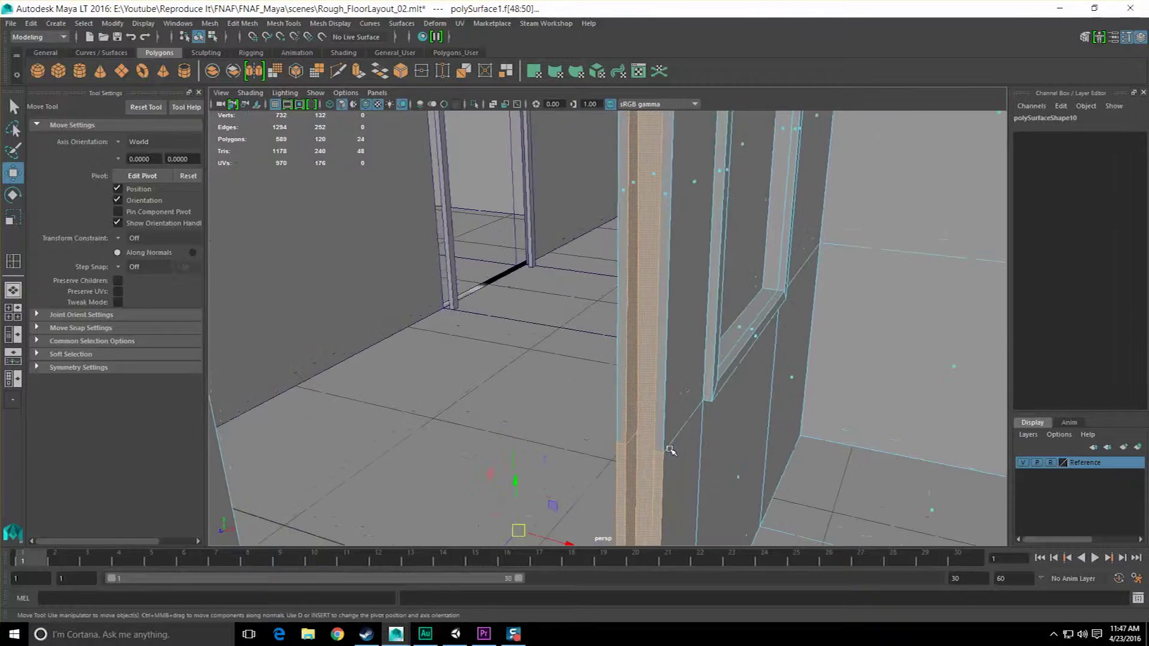
pyautogui.keyDown('shift'); pyautogui.click(641, 187); pyautogui.keyUp('shift')
pyautogui.hotkey('ctrl', 'z')
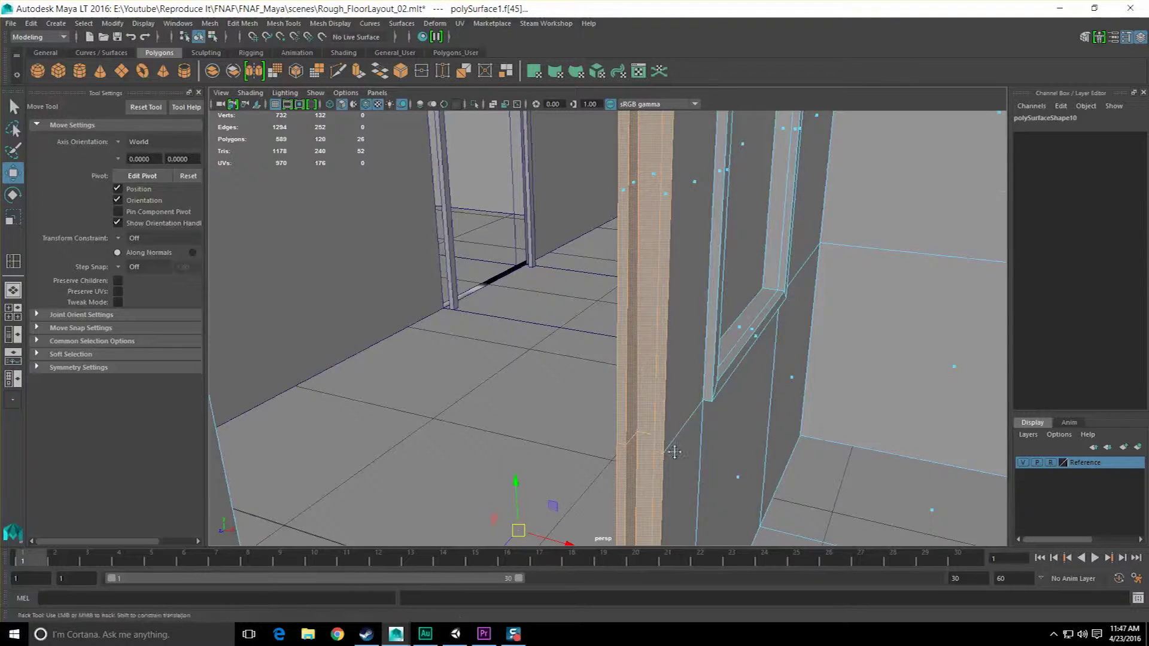
pyautogui.keyDown('alt'); pyautogui.moveTo(675, 452); pyautogui.dragTo(811, 167); pyautogui.keyUp('alt')
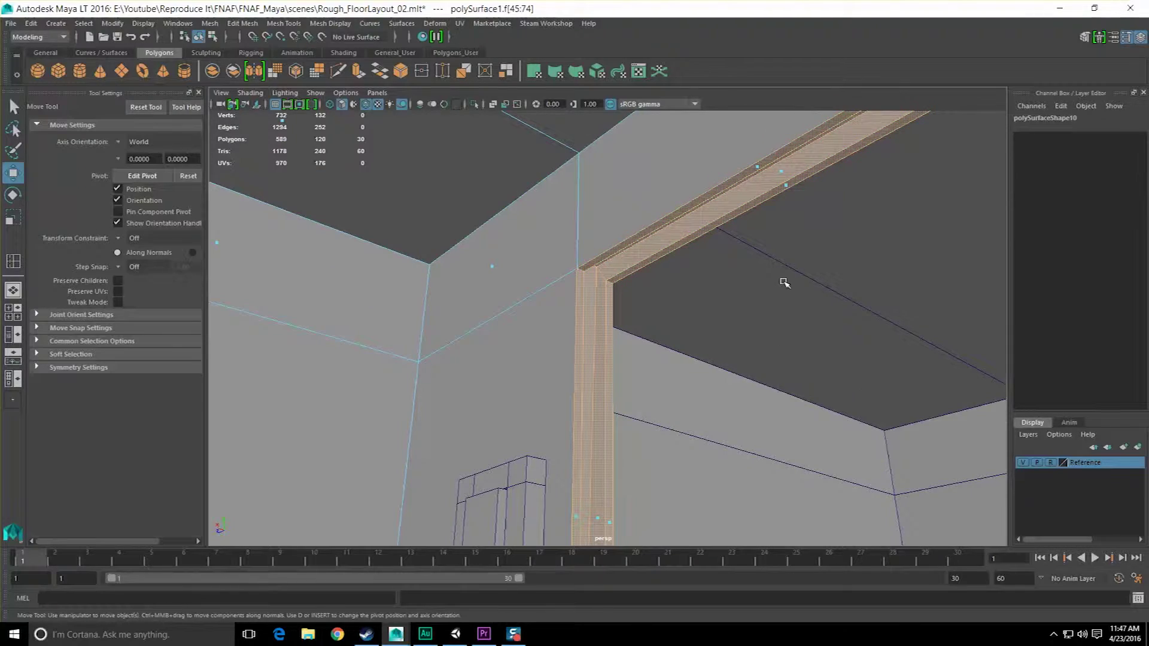
pyautogui.click(785, 279)
pyautogui.keyDown('alt'); pyautogui.moveTo(788, 277); pyautogui.dragTo(705, 378); pyautogui.keyUp('alt')
pyautogui.scroll(-4, 705, 379)
pyautogui.press('F8')
pyautogui.press('F8')
pyautogui.scroll(-3, 657, 372)
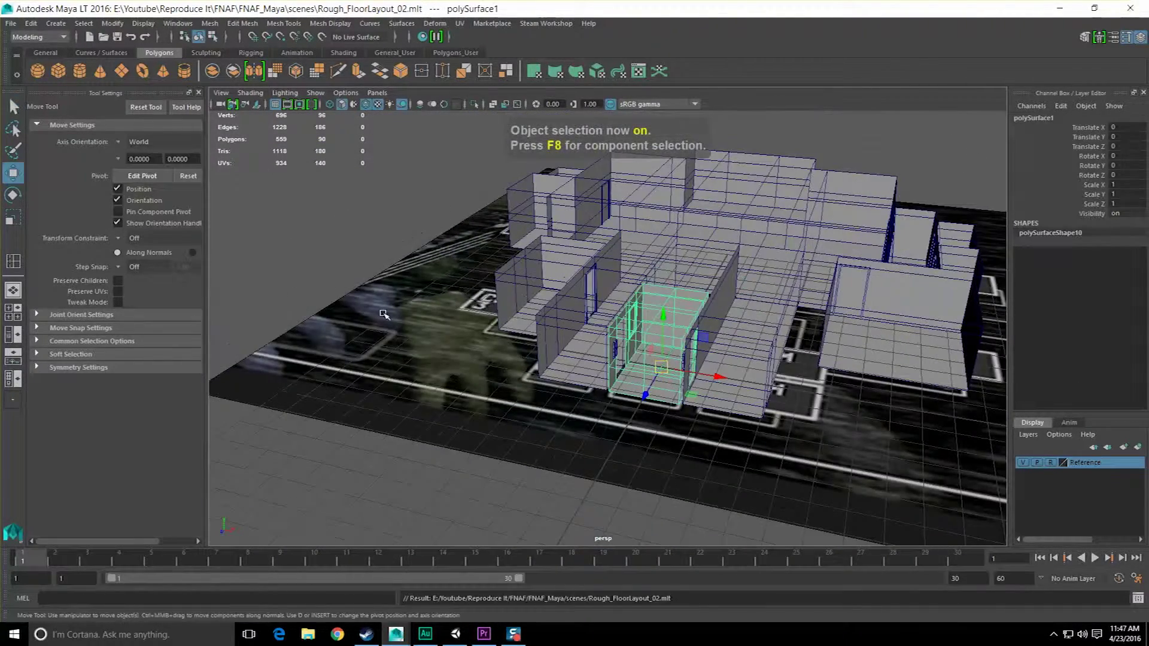
# Select the standalone door frame group DoorFrame_G_01 outside the building and duplicate it
pyautogui.keyDown('alt'); pyautogui.moveTo(384, 313); pyautogui.dragTo(610, 275, button='middle'); pyautogui.keyUp('alt')
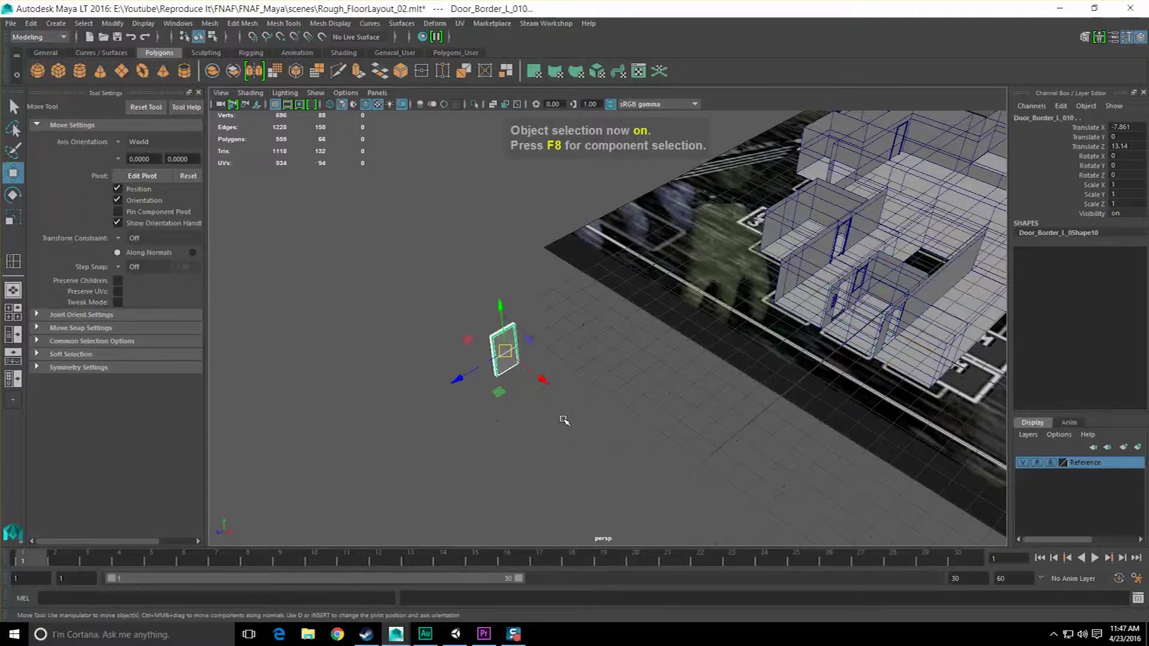
pyautogui.scroll(4, 564, 421)
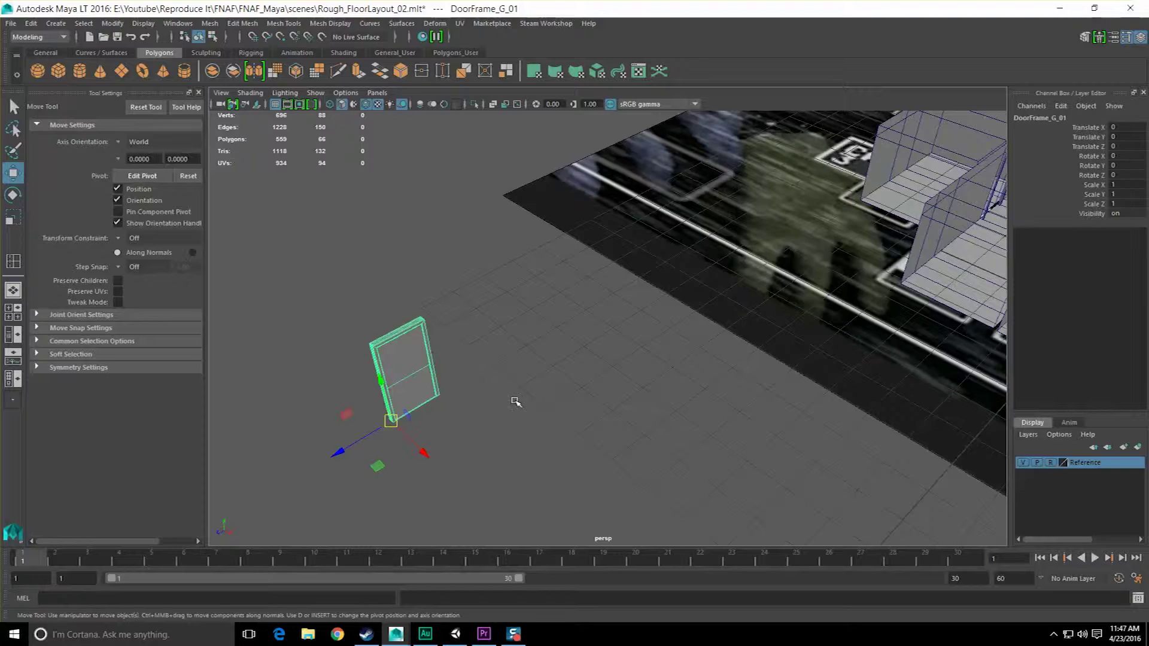
pyautogui.keyDown('alt'); pyautogui.moveTo(516, 402); pyautogui.dragTo(545, 374, button='middle'); pyautogui.keyUp('alt')
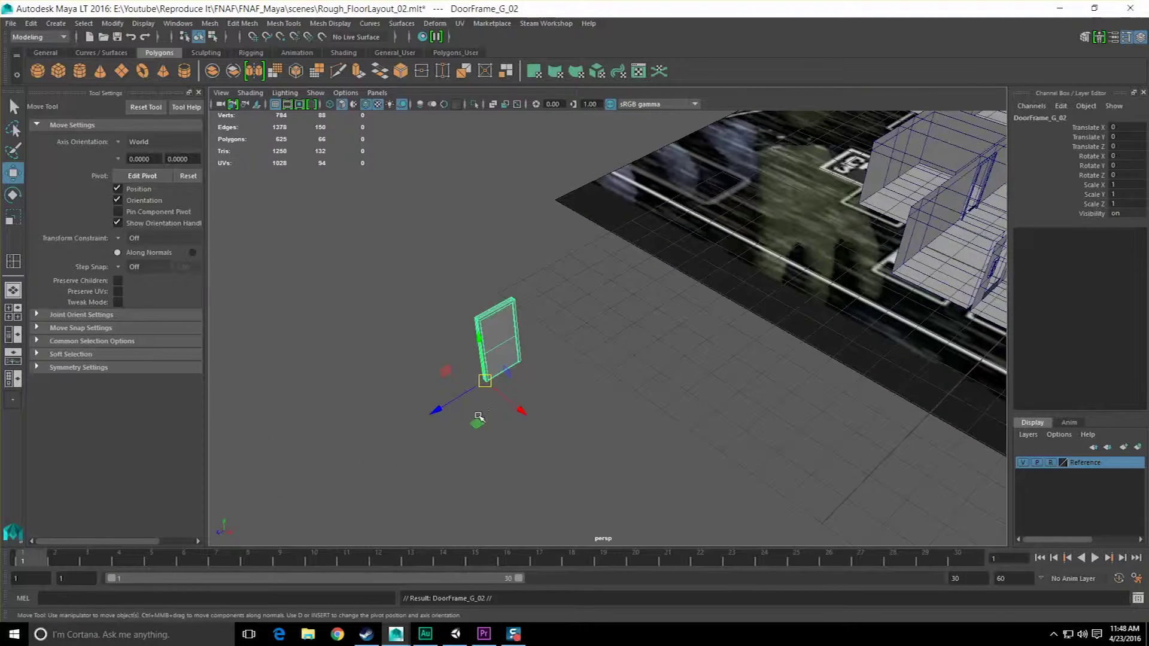
# Move the duplicated door frame group onto the office doorway beside the window, at about X 7.9, Z -13.144
pyautogui.moveTo(800, 362); pyautogui.dragTo(905, 357)
pyautogui.keyDown('alt'); pyautogui.moveTo(861, 354); pyautogui.dragTo(598, 371); pyautogui.keyUp('alt')
pyautogui.scroll(5, 595, 377)
pyautogui.keyDown('alt'); pyautogui.moveTo(592, 380); pyautogui.dragTo(462, 382, button='middle'); pyautogui.keyUp('alt')
pyautogui.moveTo(412, 412); pyautogui.dragTo(588, 421)
pyautogui.scroll(5, 646, 422)
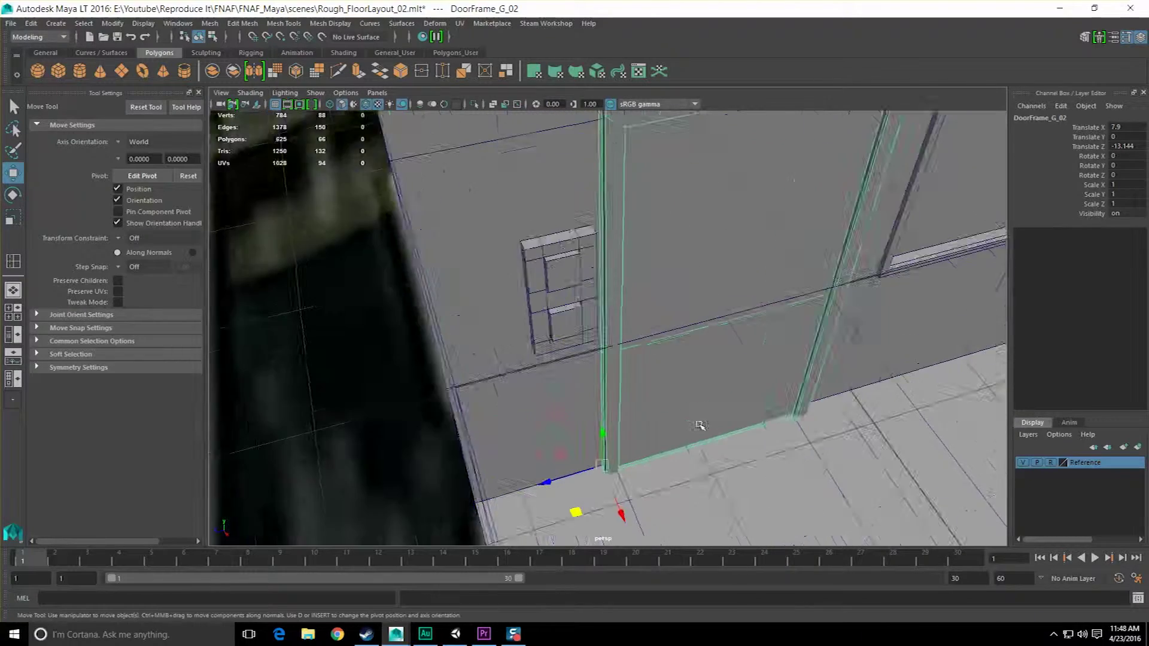
# Shift the duplicated door frame along X to about 7.523 so it stands clear of the doorway wall
pyautogui.keyDown('alt'); pyautogui.moveTo(697, 426); pyautogui.dragTo(558, 371); pyautogui.keyUp('alt')
pyautogui.keyDown('alt'); pyautogui.moveTo(558, 371); pyautogui.dragTo(724, 373, button='middle'); pyautogui.keyUp('alt')
pyautogui.keyDown('alt'); pyautogui.moveTo(724, 373); pyautogui.dragTo(524, 328); pyautogui.keyUp('alt')
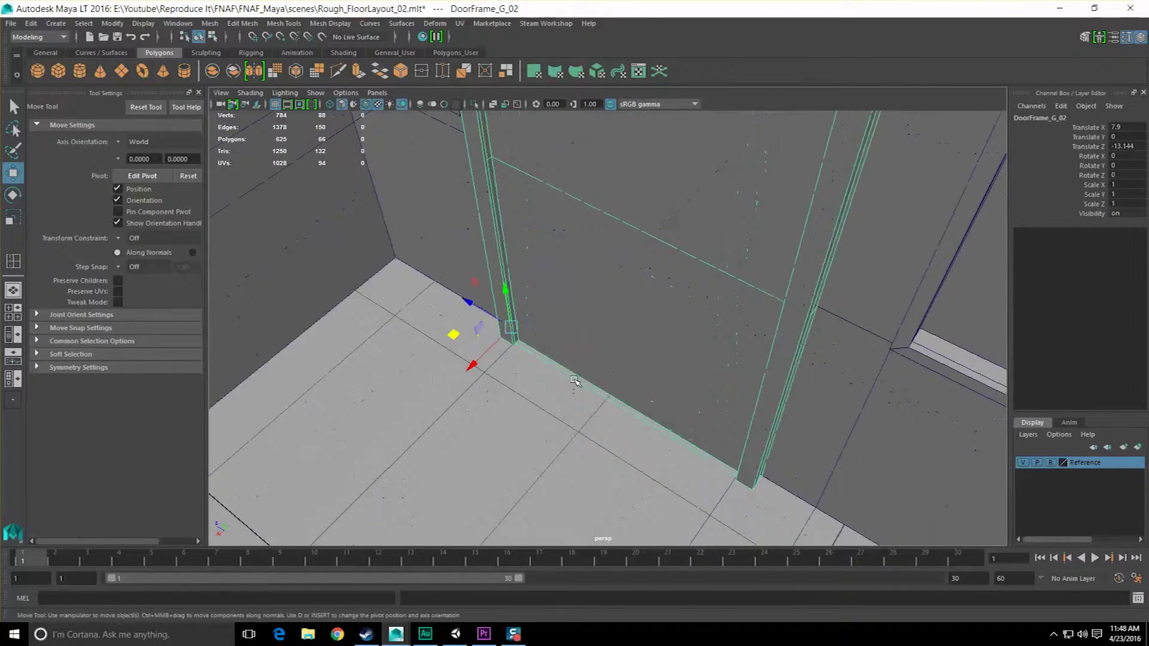
pyautogui.keyDown('alt'); pyautogui.moveTo(527, 325); pyautogui.dragTo(673, 374, button='middle'); pyautogui.keyUp('alt')
pyautogui.scroll(4, 673, 376)
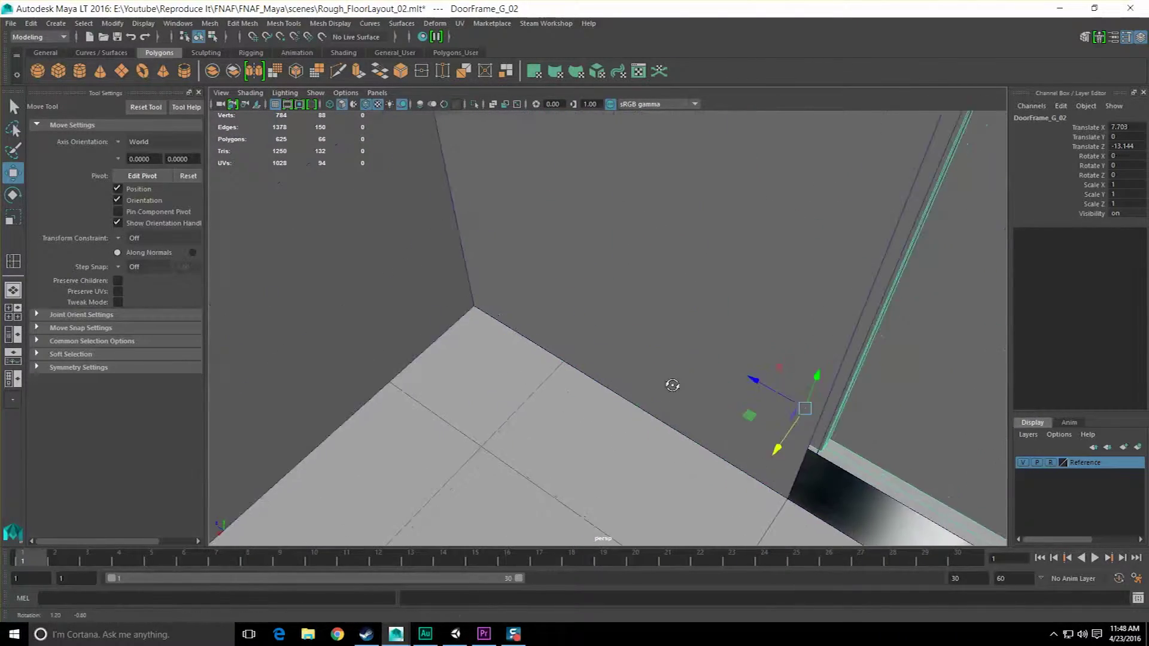
pyautogui.keyDown('alt'); pyautogui.moveTo(672, 384); pyautogui.dragTo(556, 299); pyautogui.keyUp('alt')
pyautogui.keyDown('alt'); pyautogui.moveTo(556, 299); pyautogui.dragTo(559, 350, button='middle'); pyautogui.keyUp('alt')
pyautogui.moveTo(500, 333); pyautogui.dragTo(541, 333)
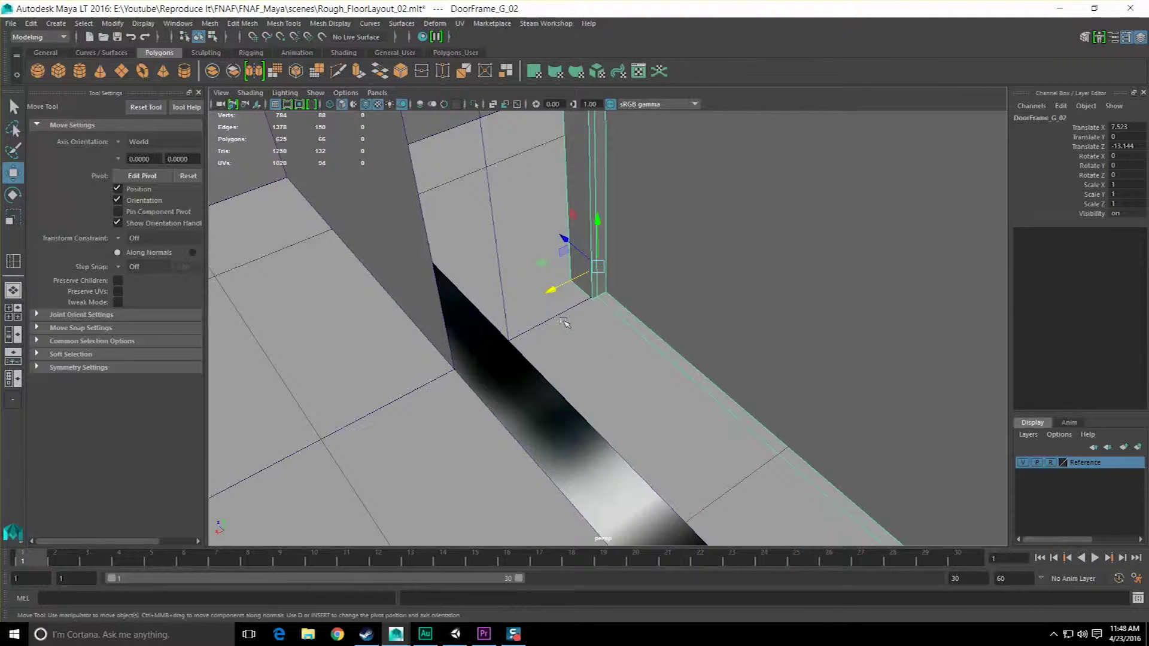
pyautogui.keyDown('alt'); pyautogui.moveTo(617, 312); pyautogui.dragTo(592, 351); pyautogui.keyUp('alt')
# Select the SecurityDoor_L_03 panel inside the duplicated door frame and hide it
pyautogui.press('q')
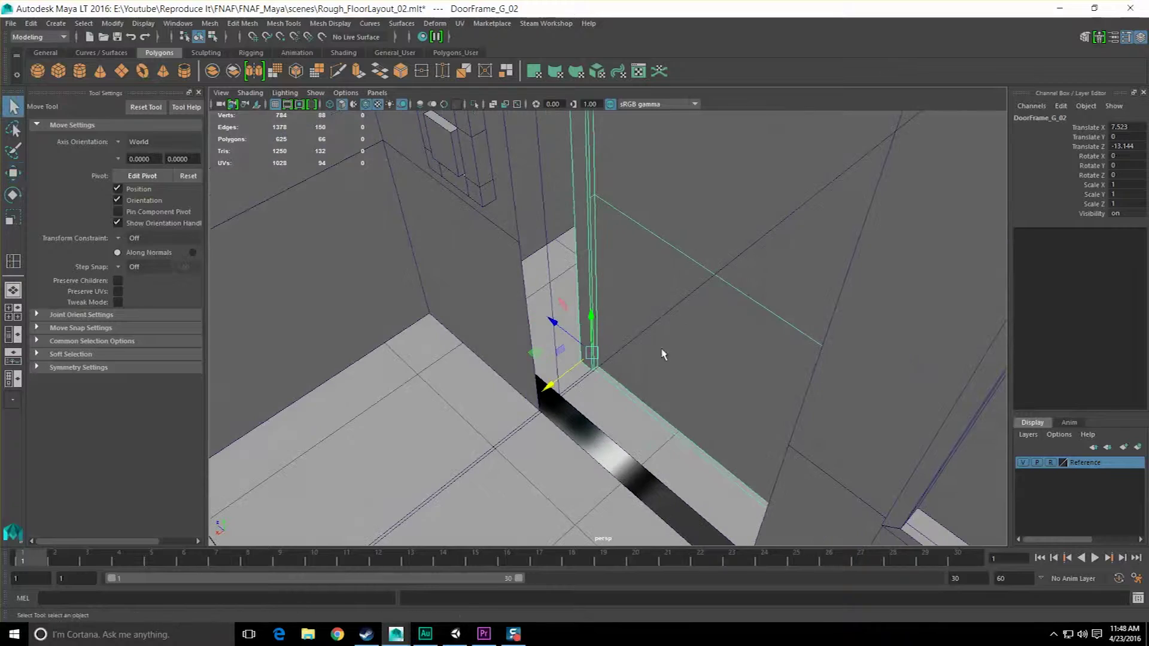
pyautogui.click(674, 366)
pyautogui.keyDown('alt'); pyautogui.moveTo(661, 387); pyautogui.dragTo(640, 339); pyautogui.keyUp('alt')
pyautogui.scroll(-5, 687, 308)
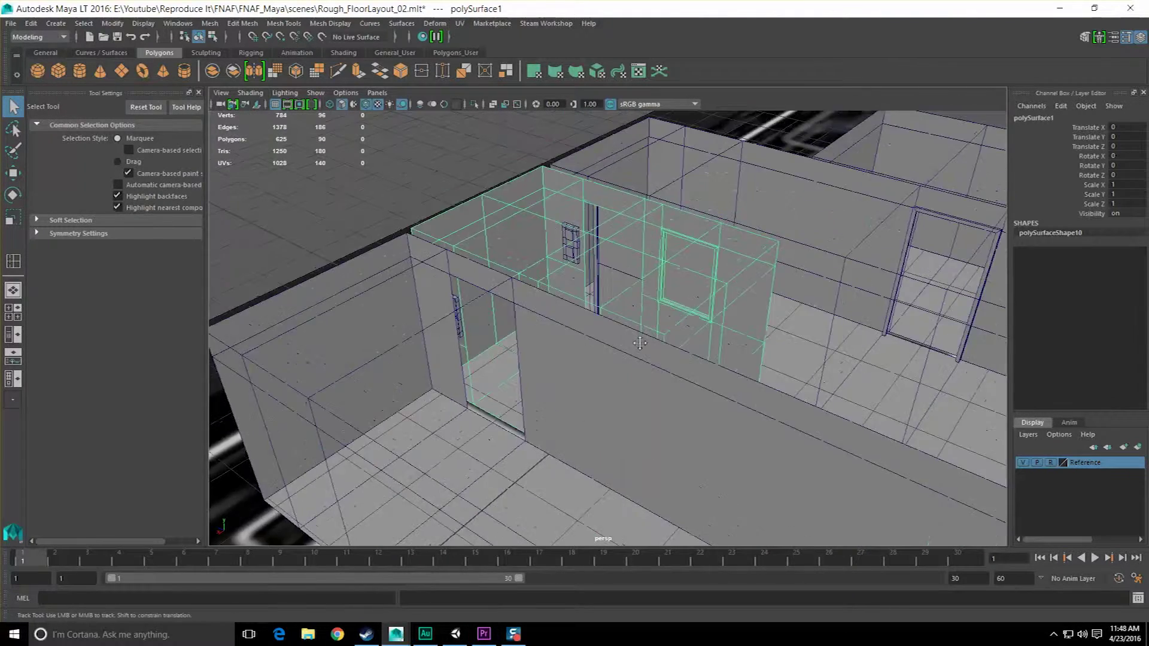
pyautogui.keyDown('alt'); pyautogui.moveTo(641, 338); pyautogui.dragTo(608, 446, button='middle'); pyautogui.keyUp('alt')
pyautogui.scroll(4, 607, 446)
pyautogui.keyDown('alt'); pyautogui.moveTo(608, 446); pyautogui.dragTo(725, 353); pyautogui.keyUp('alt')
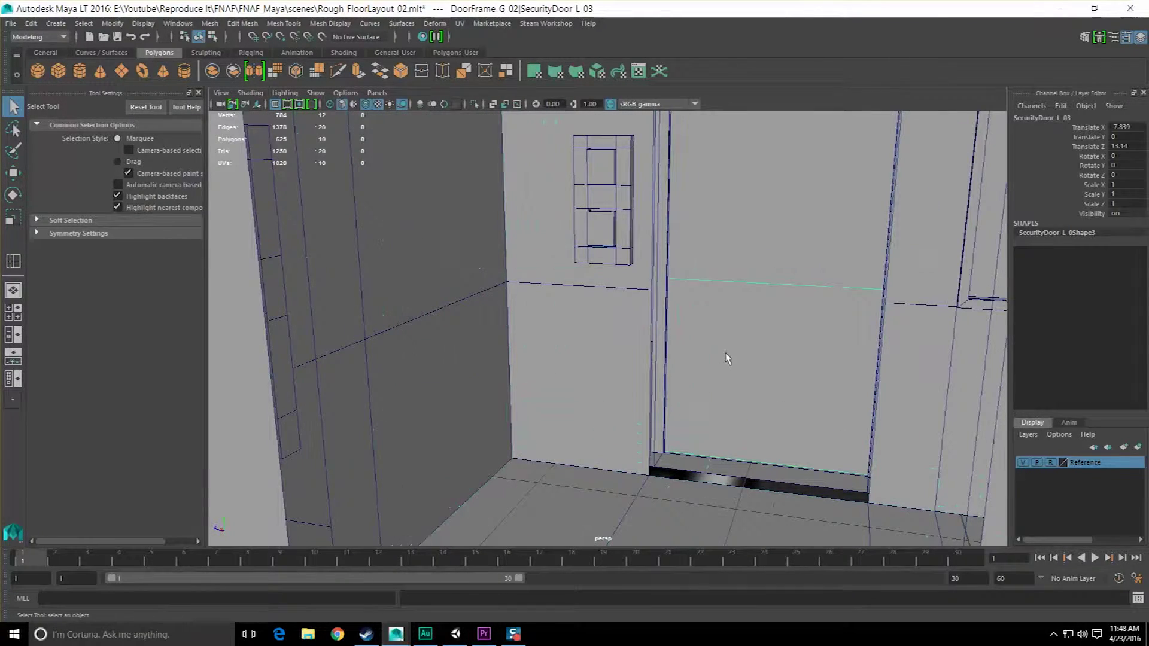
pyautogui.hotkey('ctrl', 'h')
# Select the DoorFrame_G_02 group and snap its pivot to the lower outer corner vertex of the frame
pyautogui.keyDown('alt'); pyautogui.moveTo(725, 353); pyautogui.dragTo(712, 347, button='middle'); pyautogui.keyUp('alt')
pyautogui.keyDown('alt'); pyautogui.moveTo(712, 348); pyautogui.dragTo(593, 413); pyautogui.keyUp('alt')
pyautogui.click(629, 388)
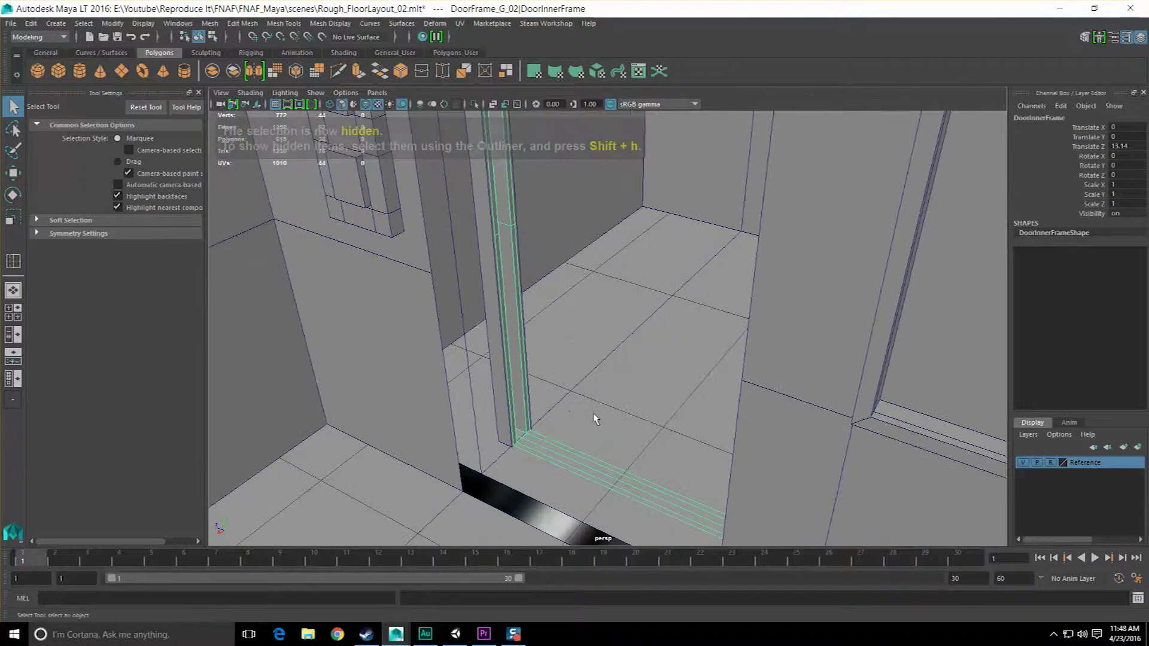
pyautogui.press('Up')
pyautogui.press('w')
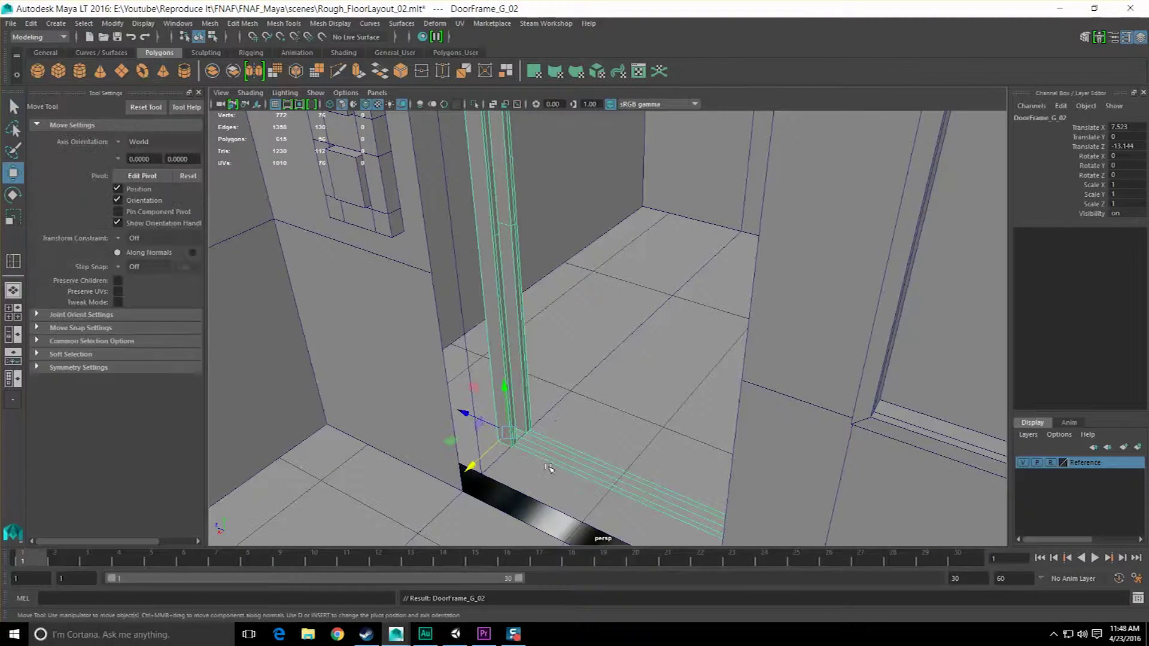
pyautogui.scroll(5, 554, 442)
pyautogui.scroll(-2, 533, 417)
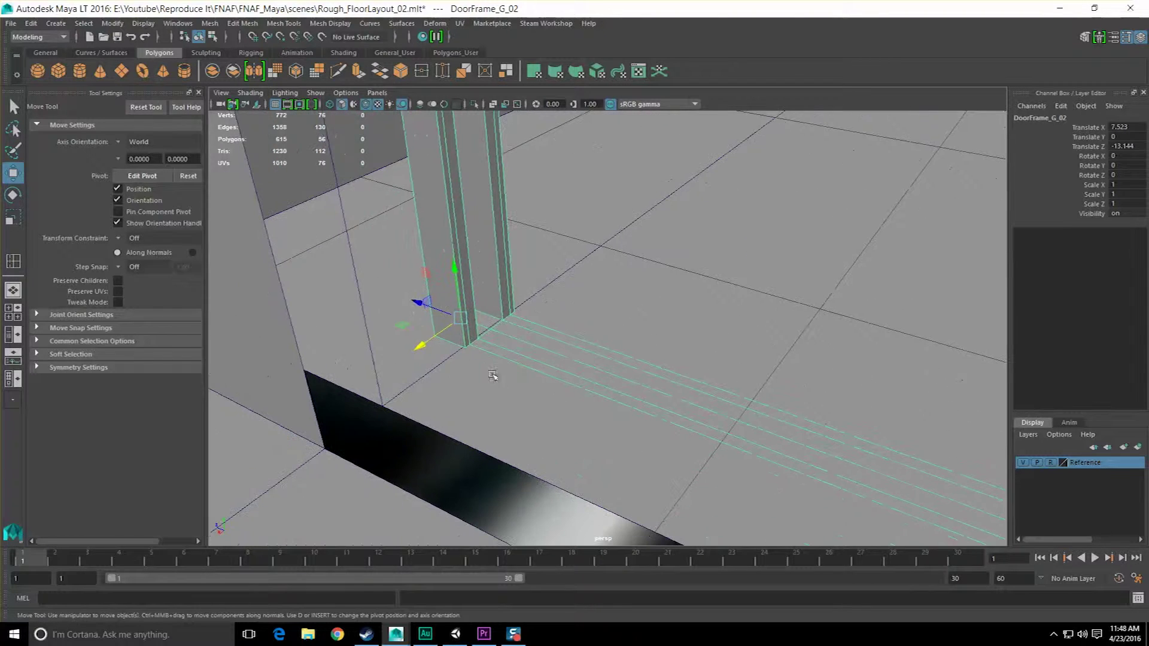
pyautogui.press('d')
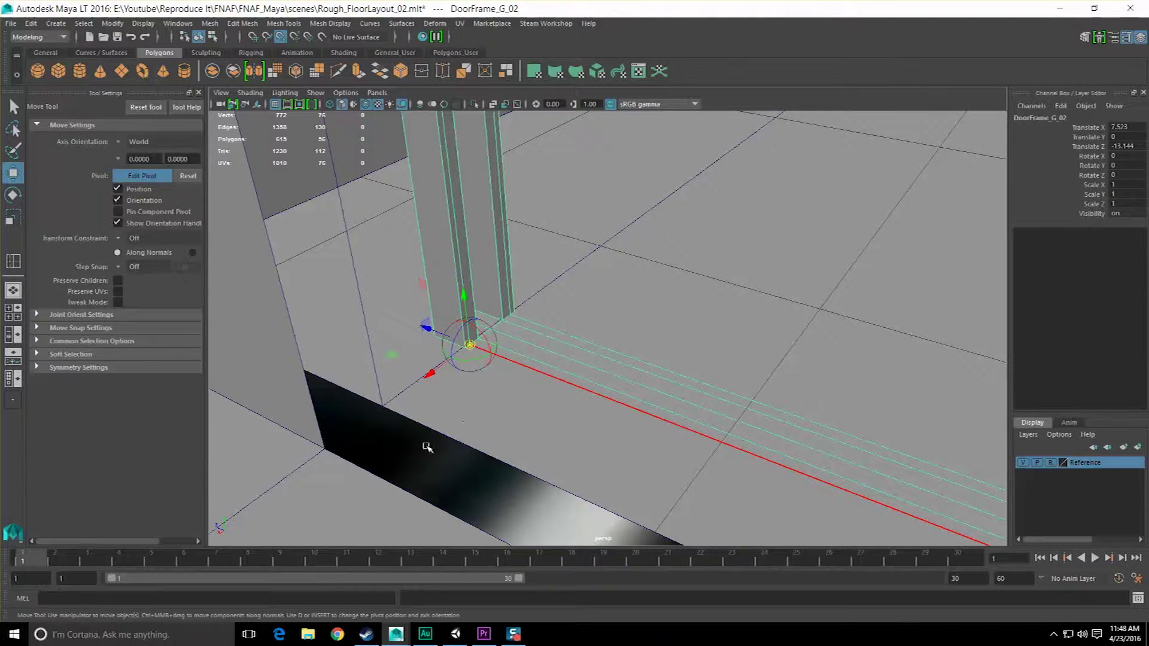
pyautogui.press('d')
# Snap the DoorFrame_G_02 group onto the lower corner vertex of the office doorway, at X 7.839, Z -13.14
pyautogui.moveTo(349, 471); pyautogui.dragTo(324, 447, button='middle')
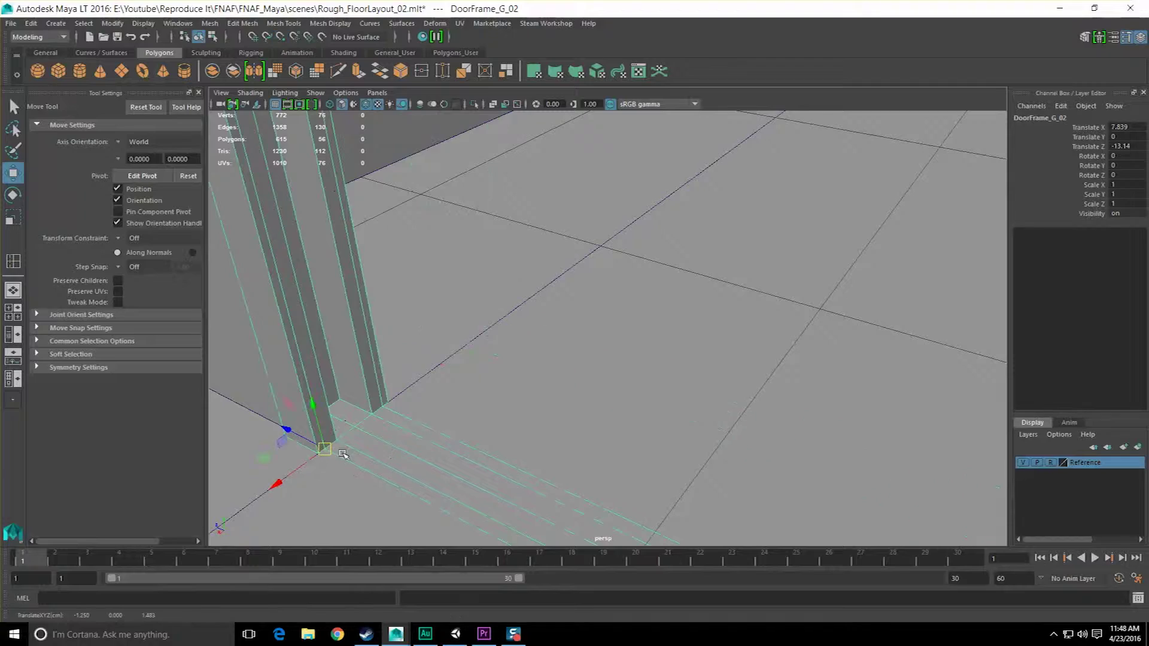
pyautogui.scroll(-5, 367, 453)
pyautogui.keyDown('alt'); pyautogui.moveTo(372, 454); pyautogui.dragTo(441, 371); pyautogui.keyUp('alt')
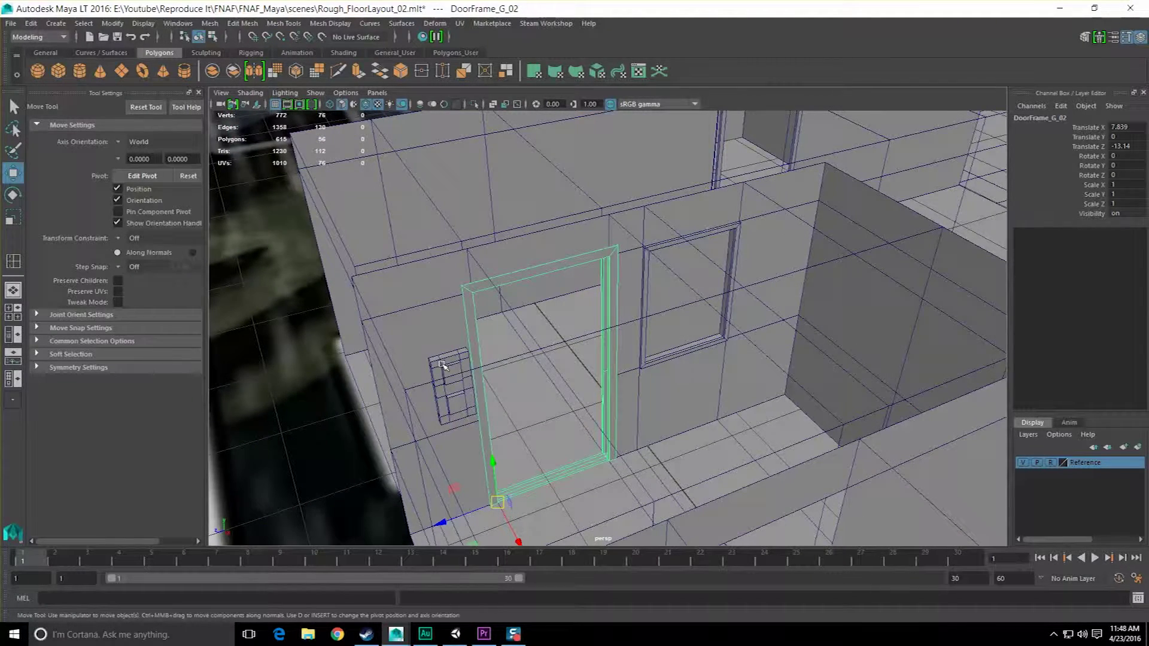
# Try to snap the neighbouring hallway mesh pCube5 along X against the door frame, at about X -2.036
pyautogui.keyDown('alt'); pyautogui.moveTo(619, 389); pyautogui.dragTo(744, 209); pyautogui.keyUp('alt')
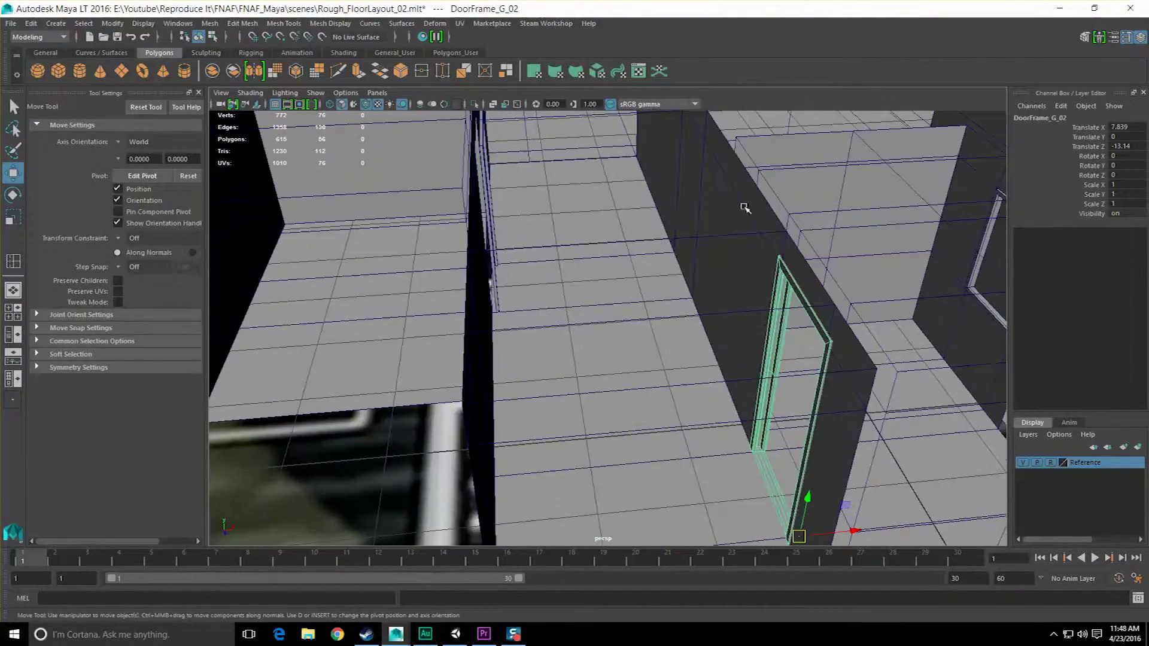
pyautogui.click(744, 256)
pyautogui.keyDown('alt'); pyautogui.moveTo(743, 256); pyautogui.dragTo(646, 336); pyautogui.keyUp('alt')
pyautogui.keyDown('alt'); pyautogui.moveTo(646, 335); pyautogui.dragTo(641, 313, button='right'); pyautogui.keyUp('alt')
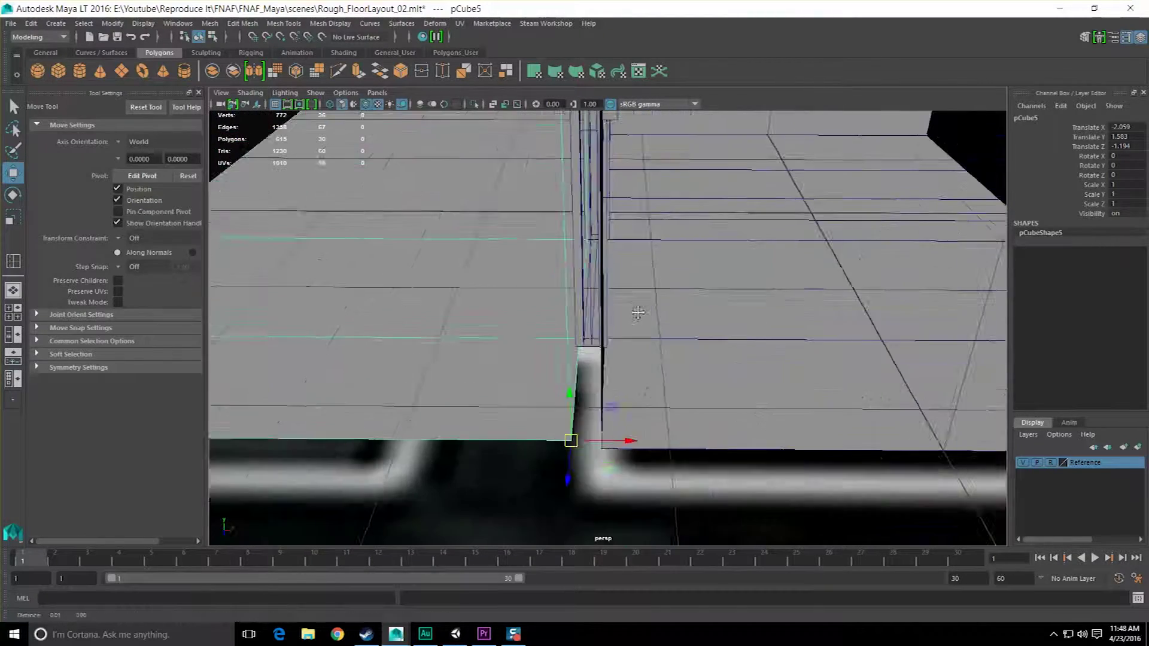
pyautogui.keyDown('alt'); pyautogui.moveTo(641, 313); pyautogui.dragTo(635, 269, button='middle'); pyautogui.keyUp('alt')
pyautogui.keyDown('alt'); pyautogui.moveTo(596, 323); pyautogui.dragTo(582, 295); pyautogui.keyUp('alt')
pyautogui.keyDown('alt'); pyautogui.moveTo(582, 295); pyautogui.dragTo(590, 303, button='right'); pyautogui.keyUp('alt')
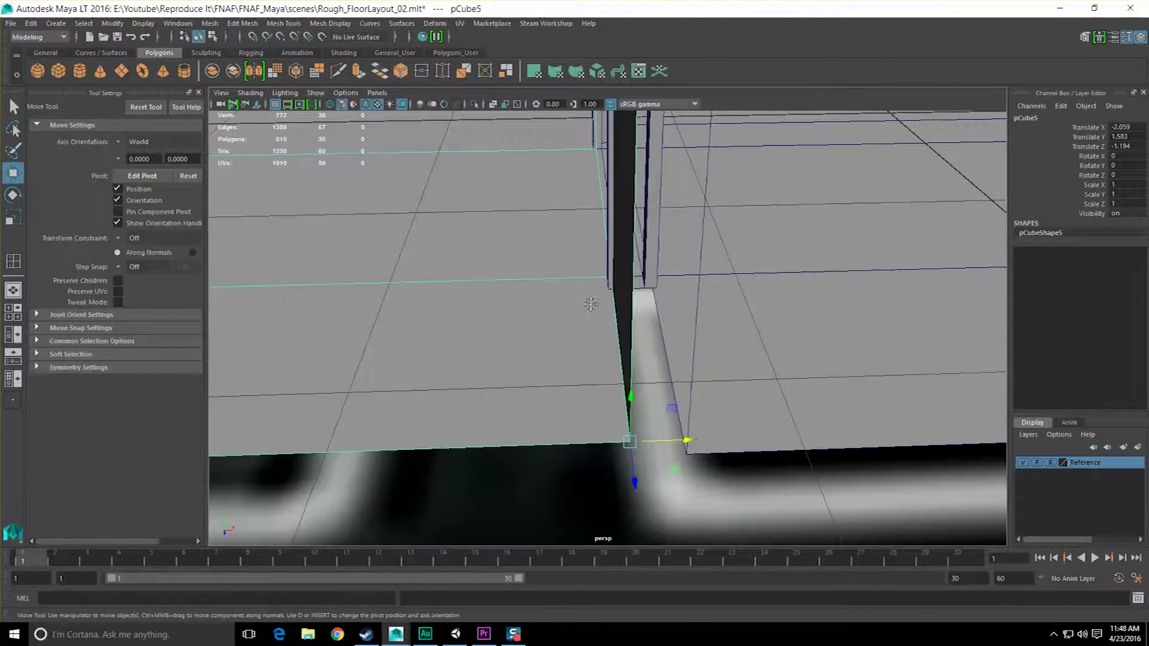
pyautogui.keyDown('alt'); pyautogui.moveTo(590, 302); pyautogui.dragTo(582, 332); pyautogui.keyUp('alt')
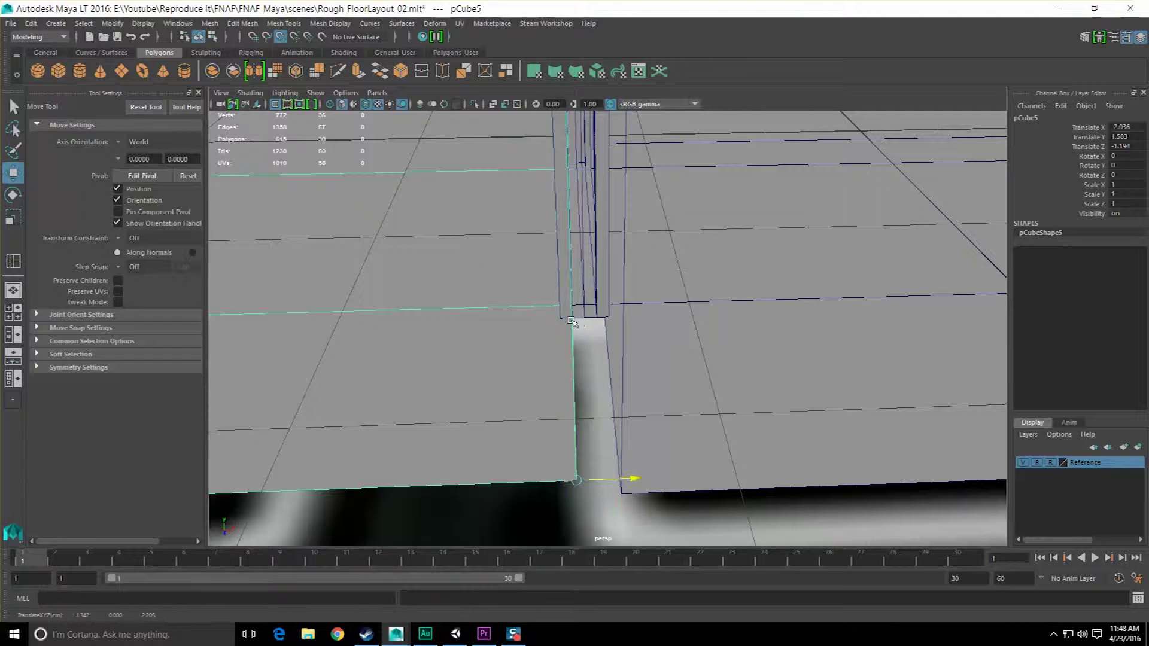
pyautogui.keyDown('alt'); pyautogui.moveTo(571, 321); pyautogui.dragTo(562, 329); pyautogui.keyUp('alt')
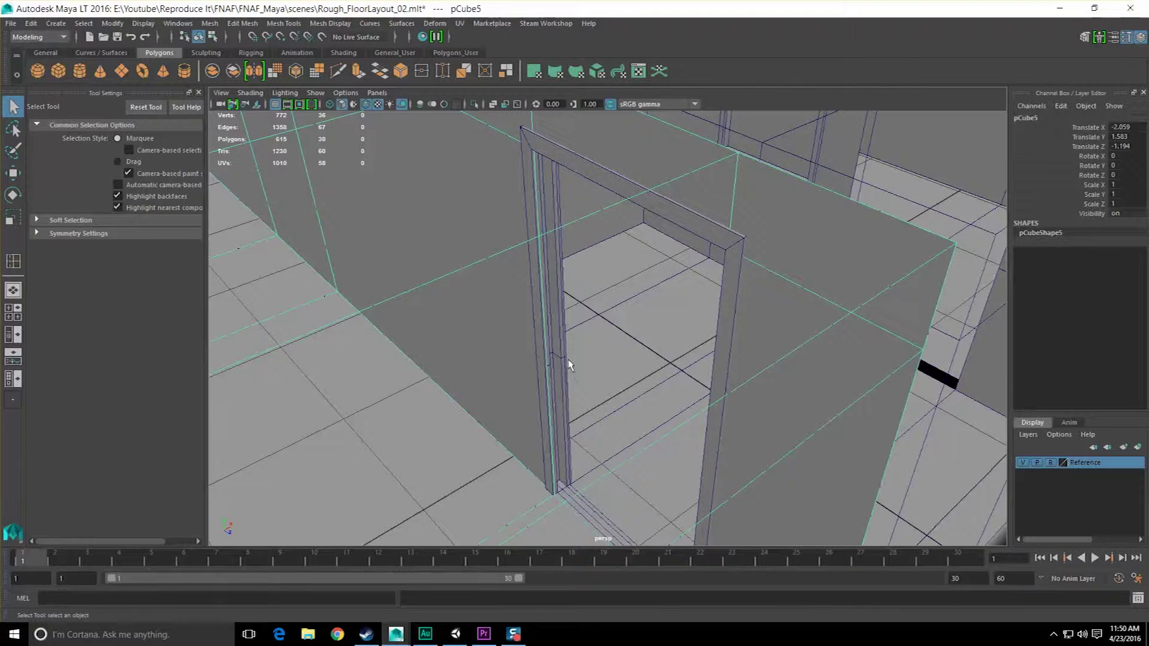
# Show all hidden objects to bring back the door panel in the placed frame
pyautogui.click(151, 25)
pyautogui.moveTo(189, 166)
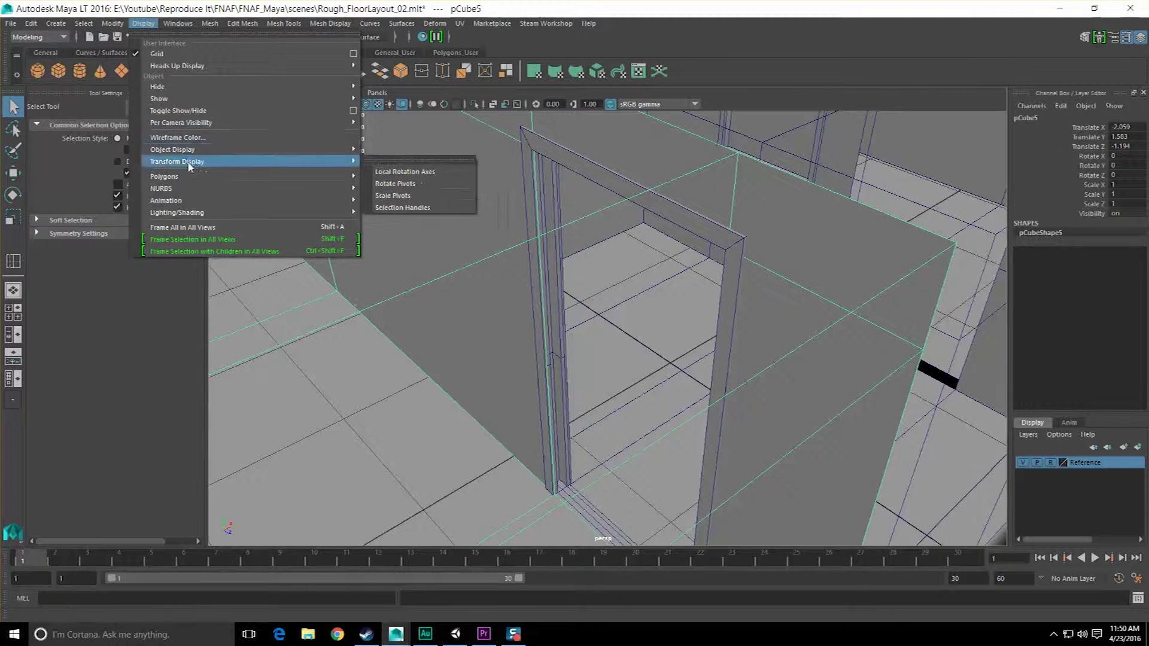
pyautogui.moveTo(203, 101)
pyautogui.click(405, 156)
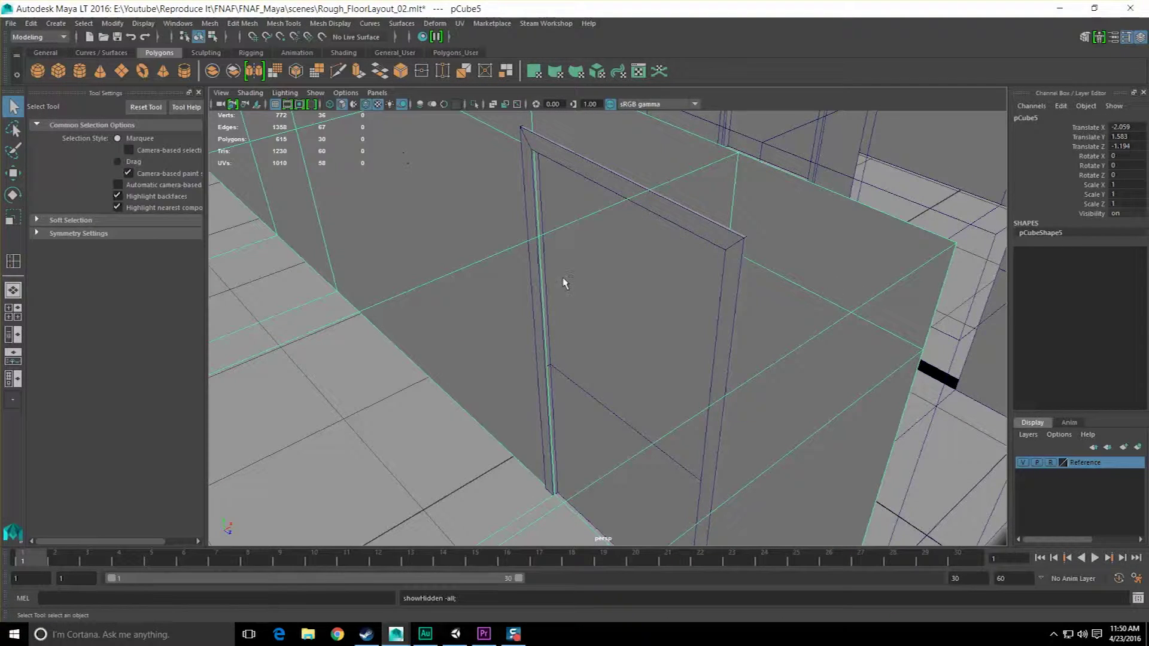
# Examine how the placed door frame and its border meet the wall from the hallway side
pyautogui.moveTo(584, 281)
pyautogui.keyDown('alt'); pyautogui.mouseDown()
pyautogui.moveTo(574, 293)
pyautogui.moveTo(591, 275)
pyautogui.mouseUp(); pyautogui.keyUp('alt')
pyautogui.keyDown('alt'); pyautogui.moveTo(591, 275); pyautogui.dragTo(617, 311, button='right'); pyautogui.keyUp('alt')
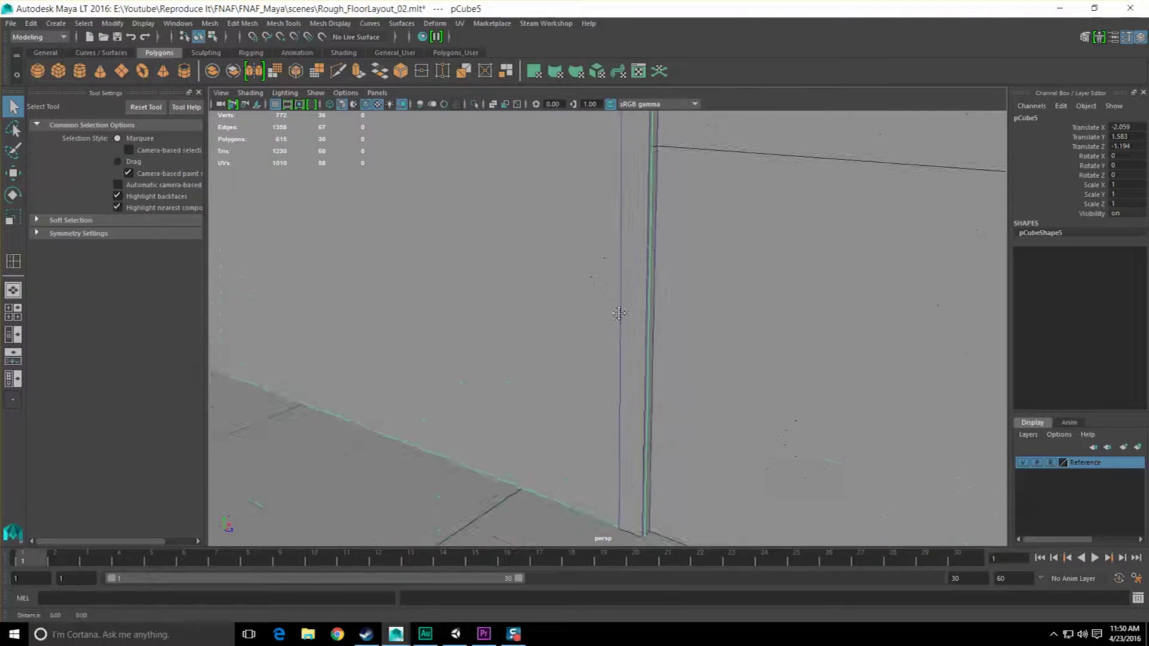
pyautogui.keyDown('alt'); pyautogui.moveTo(617, 311); pyautogui.dragTo(633, 339); pyautogui.keyUp('alt')
pyautogui.keyDown('alt'); pyautogui.moveTo(634, 341); pyautogui.dragTo(773, 382, button='right'); pyautogui.keyUp('alt')
pyautogui.keyDown('alt'); pyautogui.moveTo(807, 393); pyautogui.dragTo(795, 385); pyautogui.keyUp('alt')
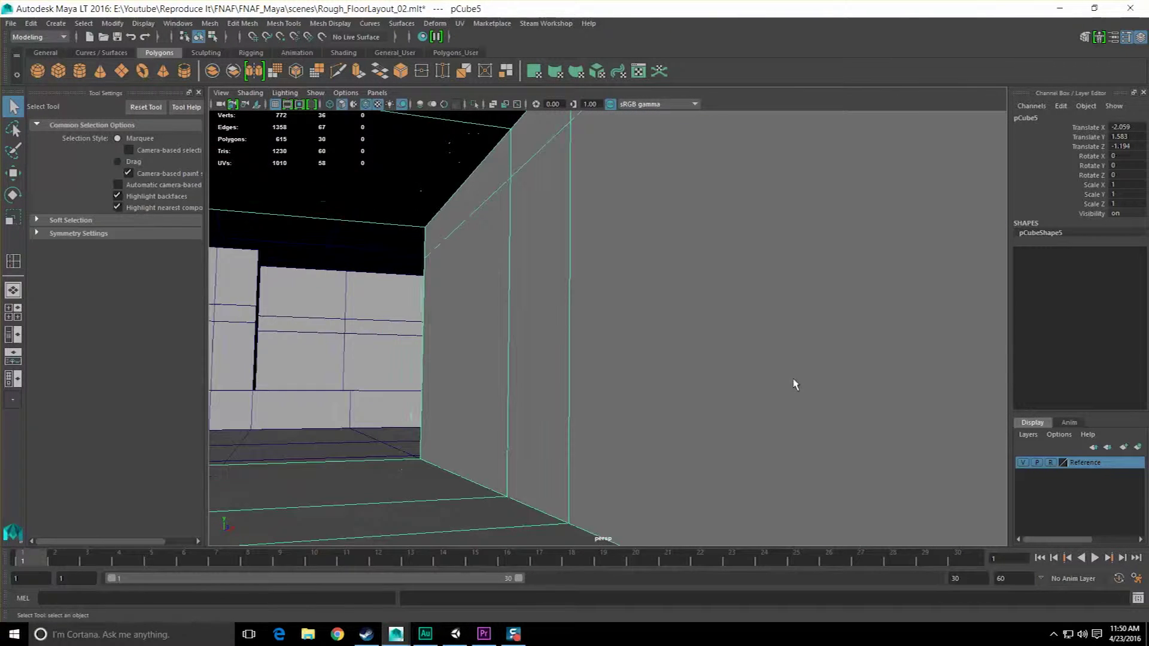
pyautogui.keyDown('alt'); pyautogui.moveTo(786, 347); pyautogui.dragTo(680, 384, button='middle'); pyautogui.keyUp('alt')
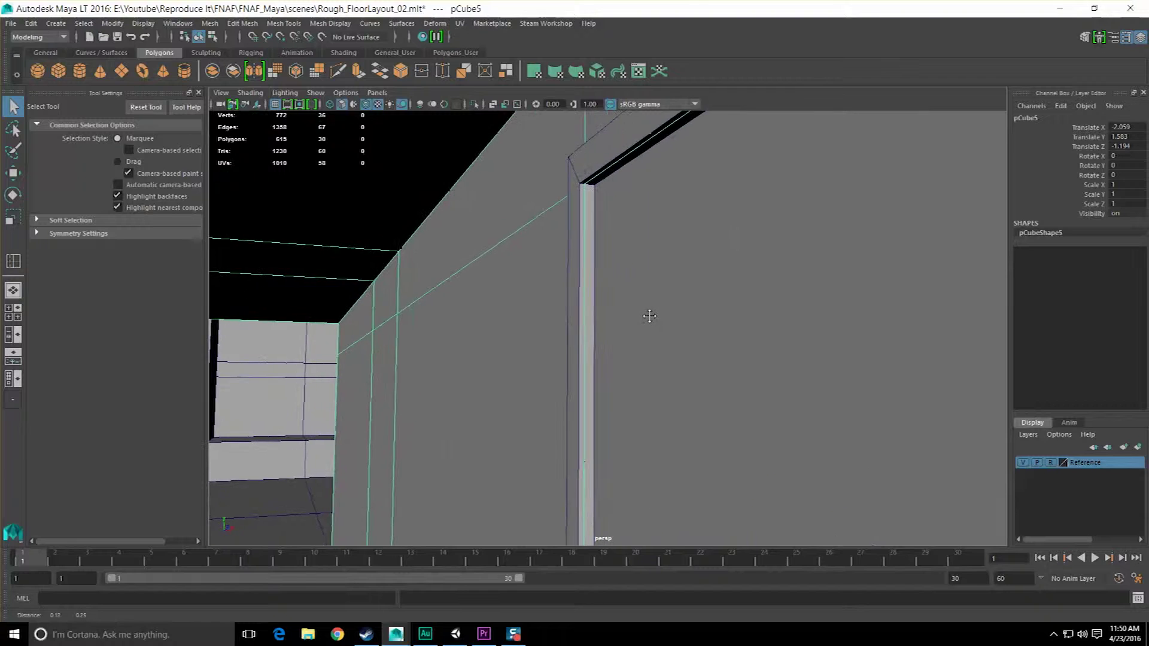
pyautogui.keyDown('alt'); pyautogui.moveTo(593, 224); pyautogui.dragTo(588, 231); pyautogui.keyUp('alt')
pyautogui.keyDown('alt'); pyautogui.moveTo(545, 302); pyautogui.dragTo(557, 334, button='middle'); pyautogui.keyUp('alt')
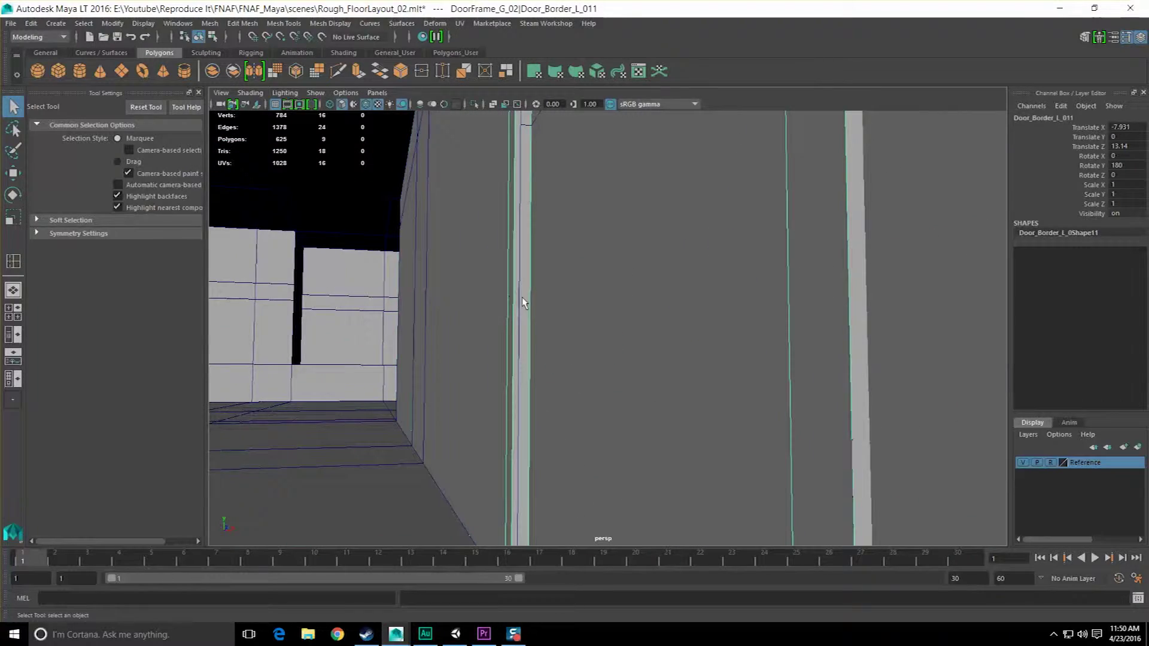
# Duplicate the whole DoorFrame_G_02 group for use in the opposite office doorway
pyautogui.press('Up')
pyautogui.scroll(-10, 542, 317)
pyautogui.keyDown('alt'); pyautogui.moveTo(641, 325); pyautogui.dragTo(601, 344); pyautogui.keyUp('alt')
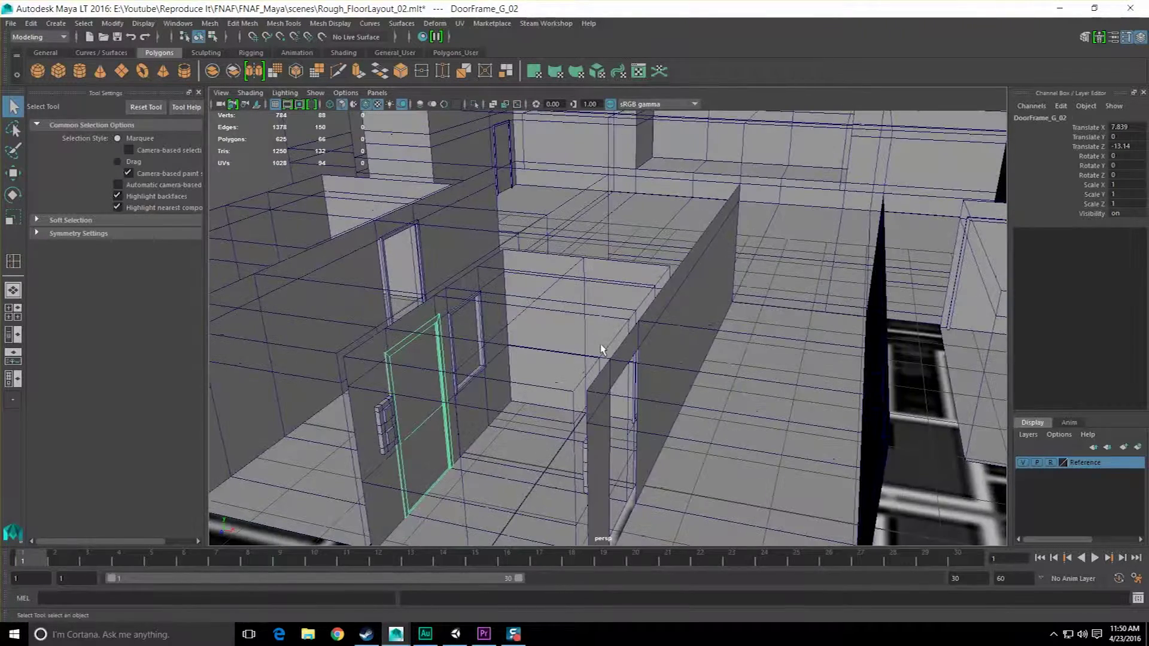
pyautogui.hotkey('ctrl', 'd')
pyautogui.press('w')
pyautogui.keyDown('alt'); pyautogui.moveTo(601, 349); pyautogui.dragTo(579, 222, button='middle'); pyautogui.keyUp('alt')
pyautogui.keyDown('alt'); pyautogui.moveTo(579, 223); pyautogui.dragTo(592, 270); pyautogui.keyUp('alt')
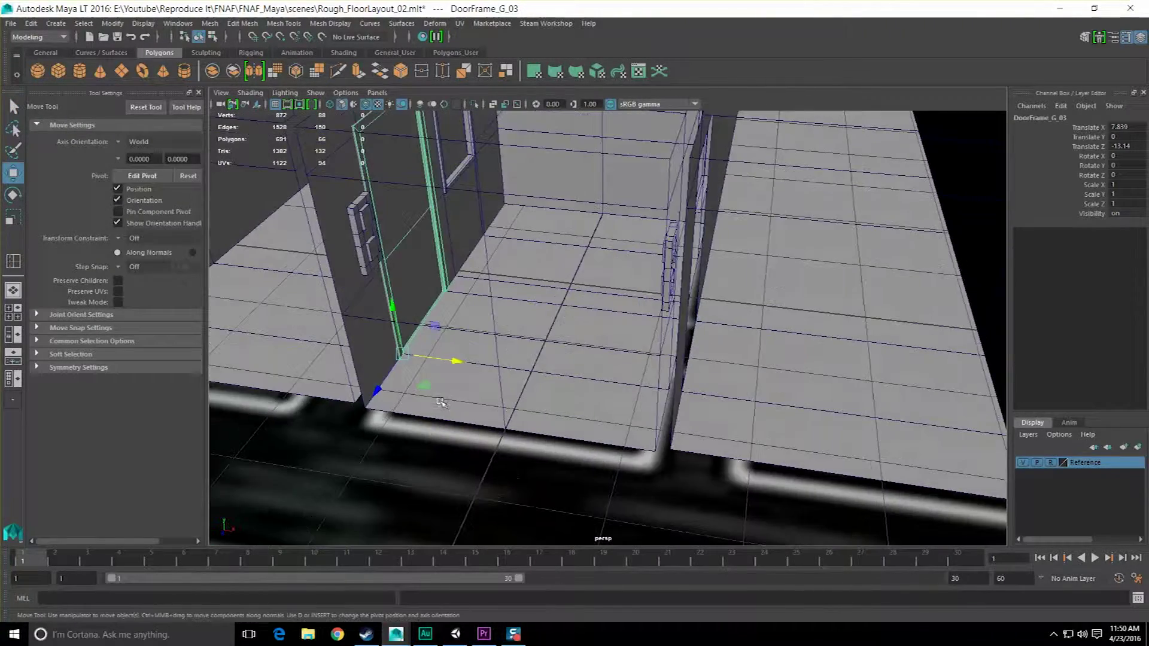
# Relocate the duplicated frame's pivot to its other lower corner and snap the group onto the matching corner of the opposite office doorway
pyautogui.scroll(6, 607, 387)
pyautogui.keyDown('alt'); pyautogui.moveTo(607, 388); pyautogui.dragTo(664, 439); pyautogui.keyUp('alt')
pyautogui.scroll(3, 664, 440)
pyautogui.keyDown('alt'); pyautogui.moveTo(664, 440); pyautogui.dragTo(606, 352, button='middle'); pyautogui.keyUp('alt')
pyautogui.keyDown('alt'); pyautogui.moveTo(606, 351); pyautogui.dragTo(608, 326); pyautogui.keyUp('alt')
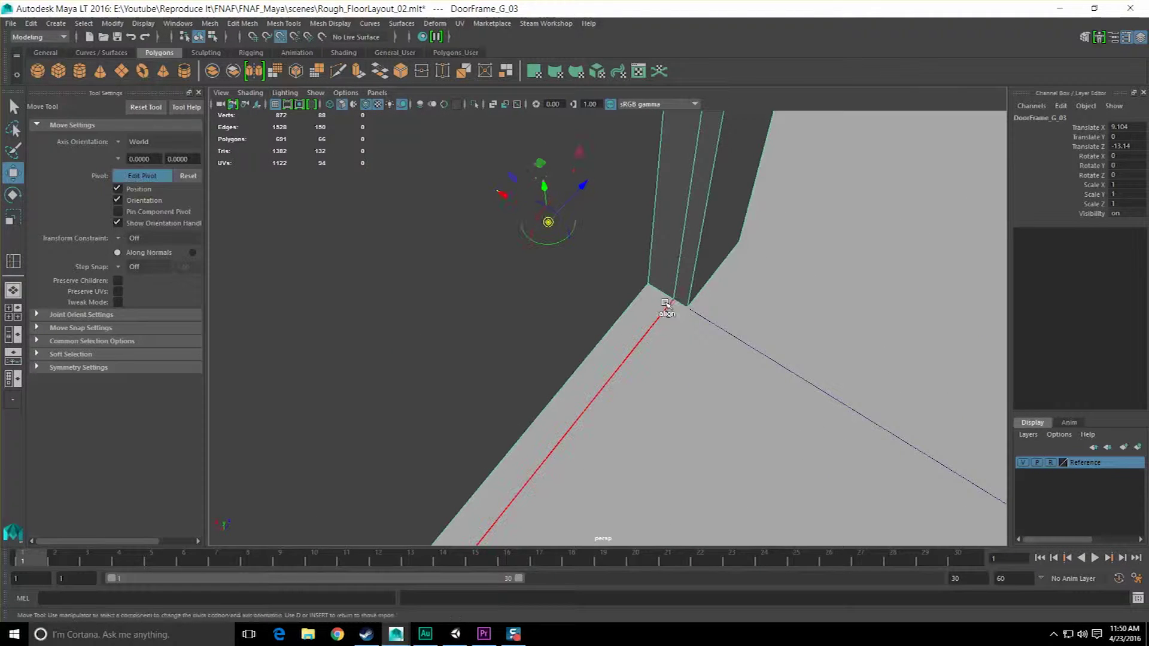
pyautogui.keyDown('alt'); pyautogui.moveTo(596, 290); pyautogui.dragTo(536, 293); pyautogui.keyUp('alt')
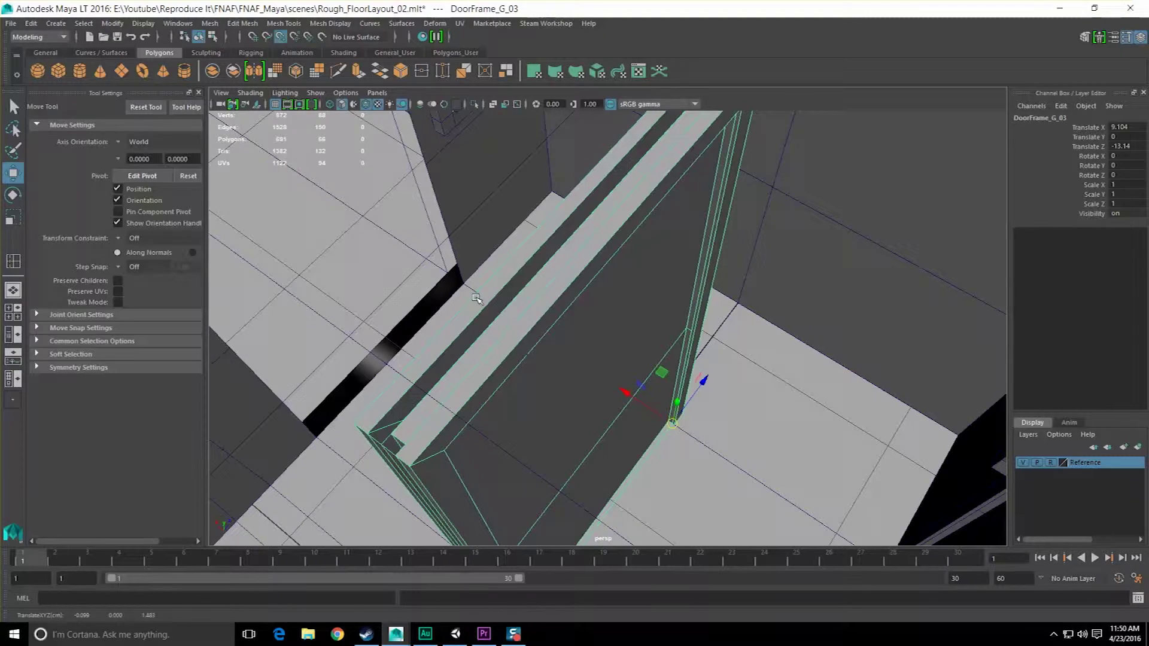
pyautogui.moveTo(477, 298); pyautogui.dragTo(463, 285, button='middle')
pyautogui.press('q')
pyautogui.scroll(-5, 490, 320)
# Try to snap the hallway mesh pCube6 by its lower corner along X against the office door frame
pyautogui.keyDown('alt'); pyautogui.moveTo(500, 328); pyautogui.dragTo(585, 319); pyautogui.keyUp('alt')
pyautogui.click(680, 344)
pyautogui.press('w')
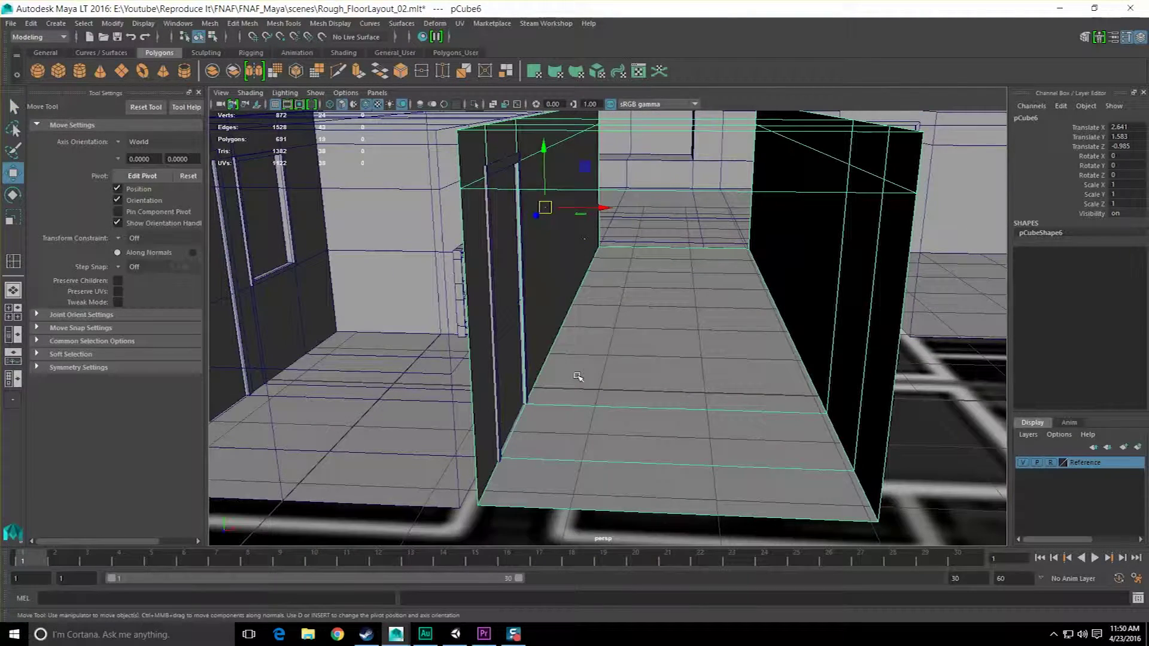
pyautogui.keyDown('alt'); pyautogui.moveTo(490, 505); pyautogui.dragTo(516, 445, button='middle'); pyautogui.keyUp('alt')
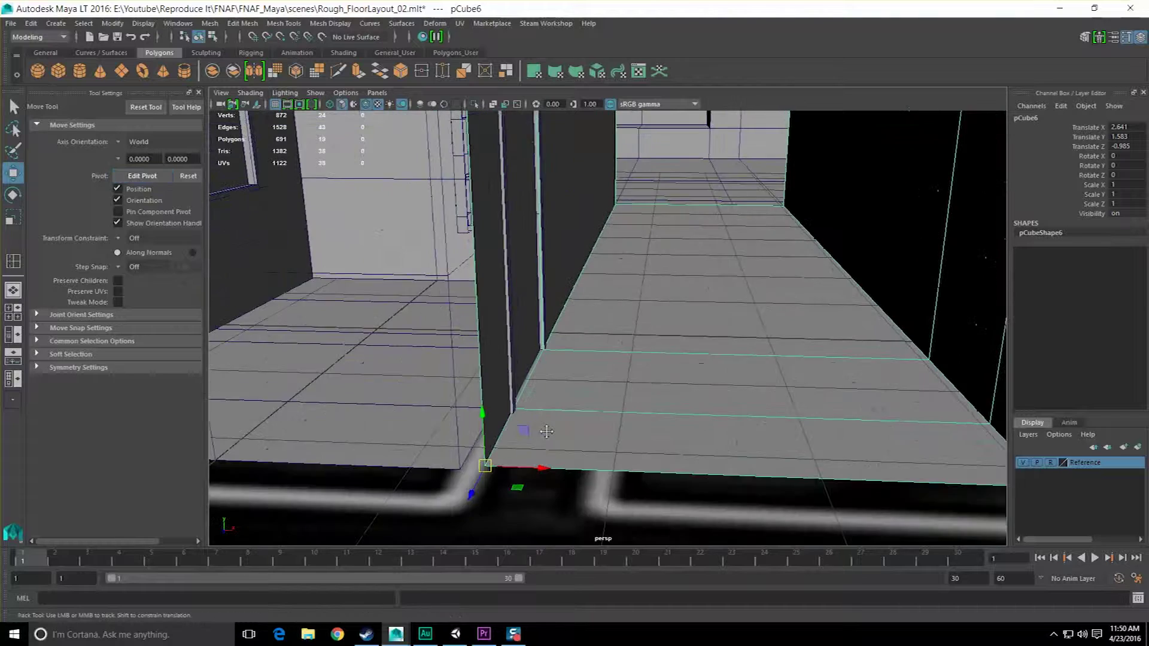
pyautogui.keyDown('alt'); pyautogui.moveTo(515, 445); pyautogui.dragTo(549, 424, button='right'); pyautogui.keyUp('alt')
pyautogui.keyDown('alt'); pyautogui.moveTo(533, 421); pyautogui.dragTo(560, 362, button='middle'); pyautogui.keyUp('alt')
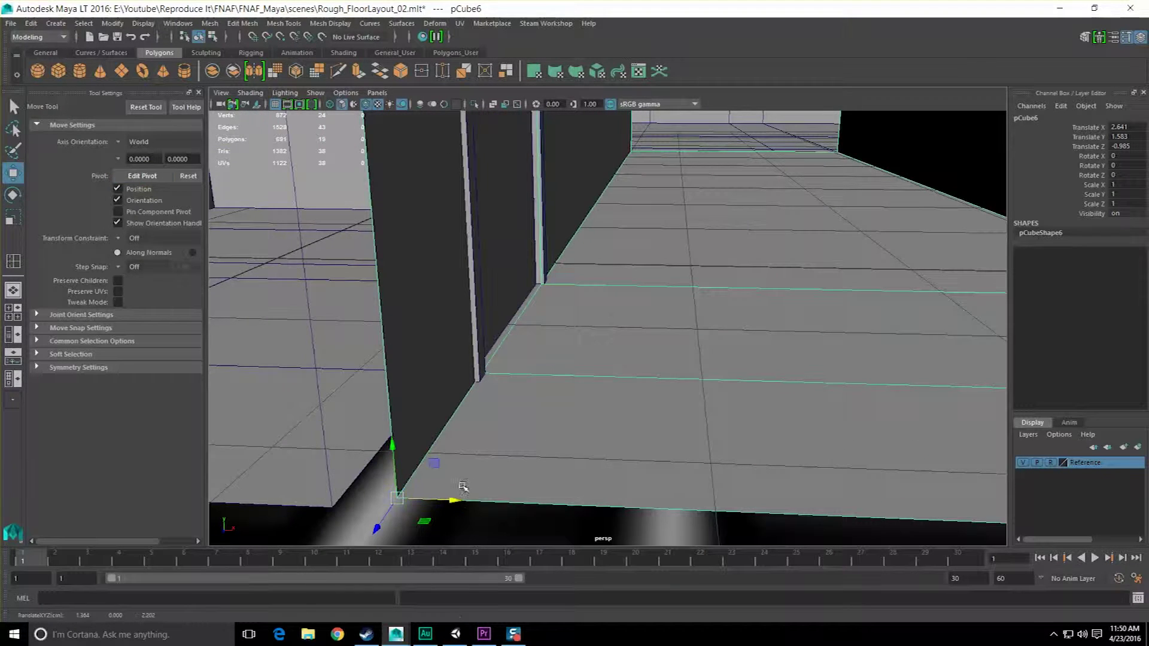
pyautogui.keyDown('alt'); pyautogui.moveTo(469, 443); pyautogui.dragTo(512, 311, button='right'); pyautogui.keyUp('alt')
pyautogui.keyDown('alt'); pyautogui.moveTo(513, 311); pyautogui.dragTo(526, 346, button='middle'); pyautogui.keyUp('alt')
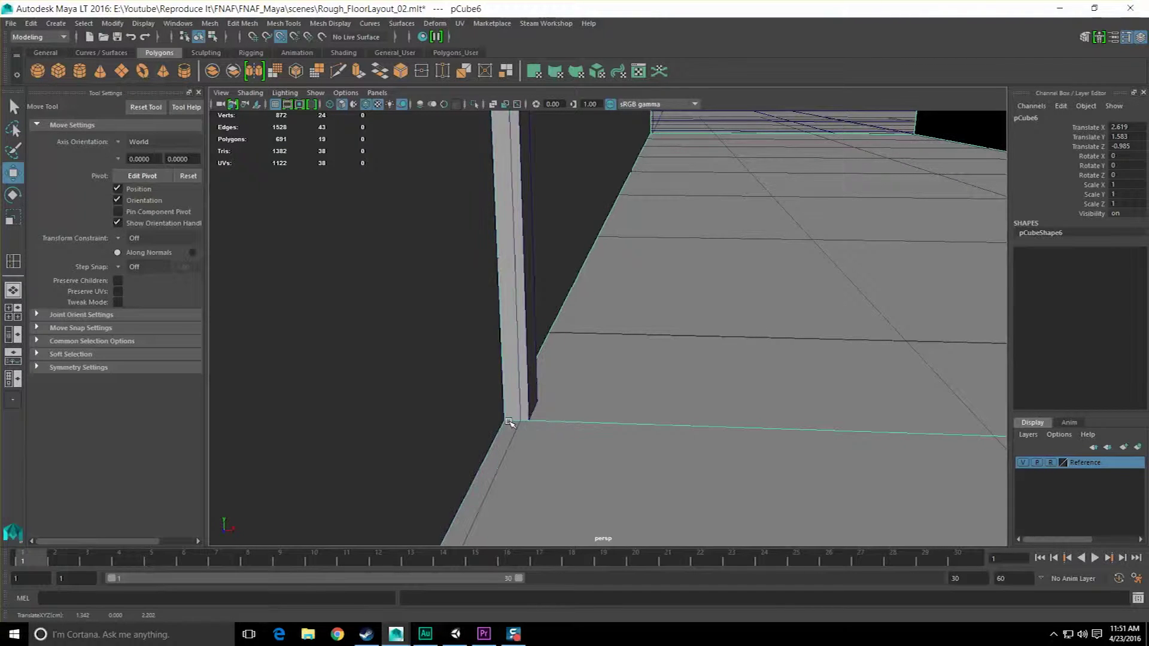
pyautogui.moveTo(509, 422); pyautogui.dragTo(520, 422)
pyautogui.scroll(-2, 654, 445)
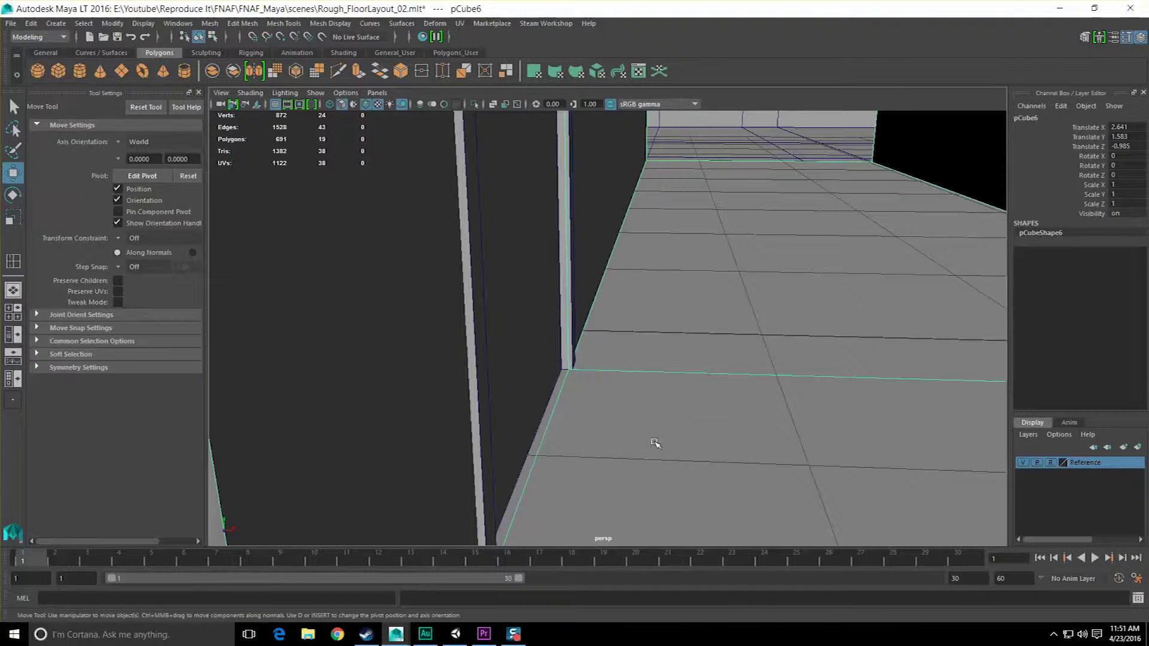
pyautogui.press('F8')
pyautogui.press('F8')
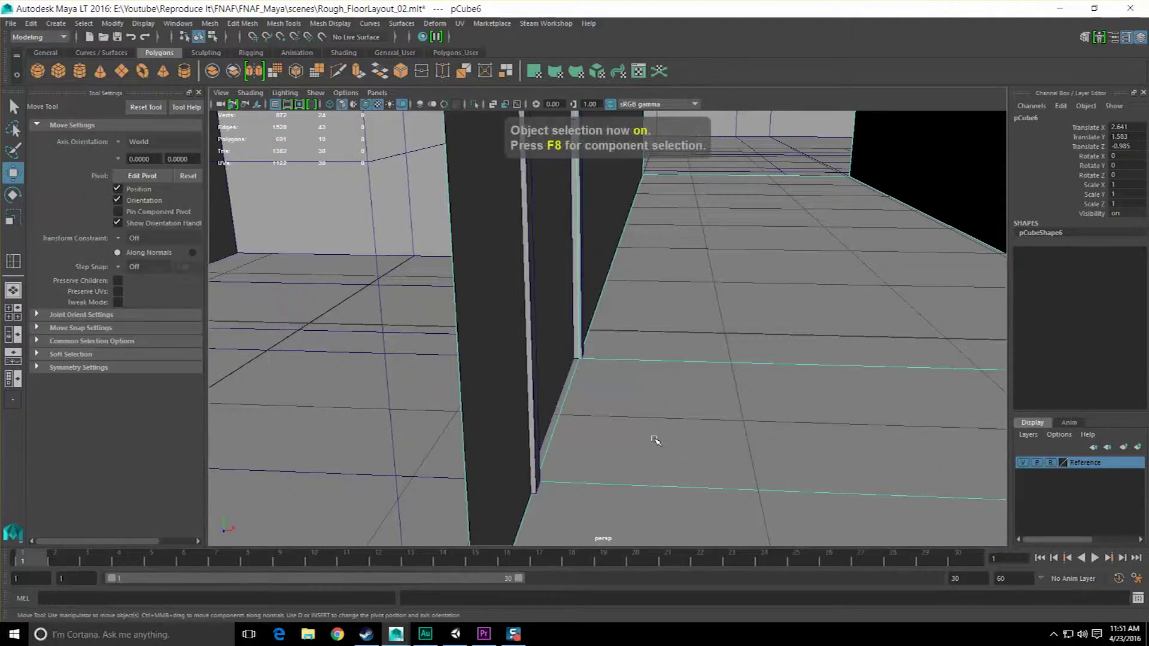
# Examine the office, both its doorways and the adjoining hallways from several angles, including the doorway in hallway mesh pCube5
pyautogui.scroll(-5, 656, 440)
pyautogui.press('q')
pyautogui.click(661, 446)
pyautogui.keyDown('alt'); pyautogui.moveTo(688, 335); pyautogui.dragTo(657, 366); pyautogui.keyUp('alt')
pyautogui.scroll(-2, 657, 367)
pyautogui.keyDown('alt'); pyautogui.moveTo(657, 366); pyautogui.dragTo(613, 375, button='middle'); pyautogui.keyUp('alt')
pyautogui.keyDown('alt'); pyautogui.moveTo(614, 375); pyautogui.dragTo(559, 409); pyautogui.keyUp('alt')
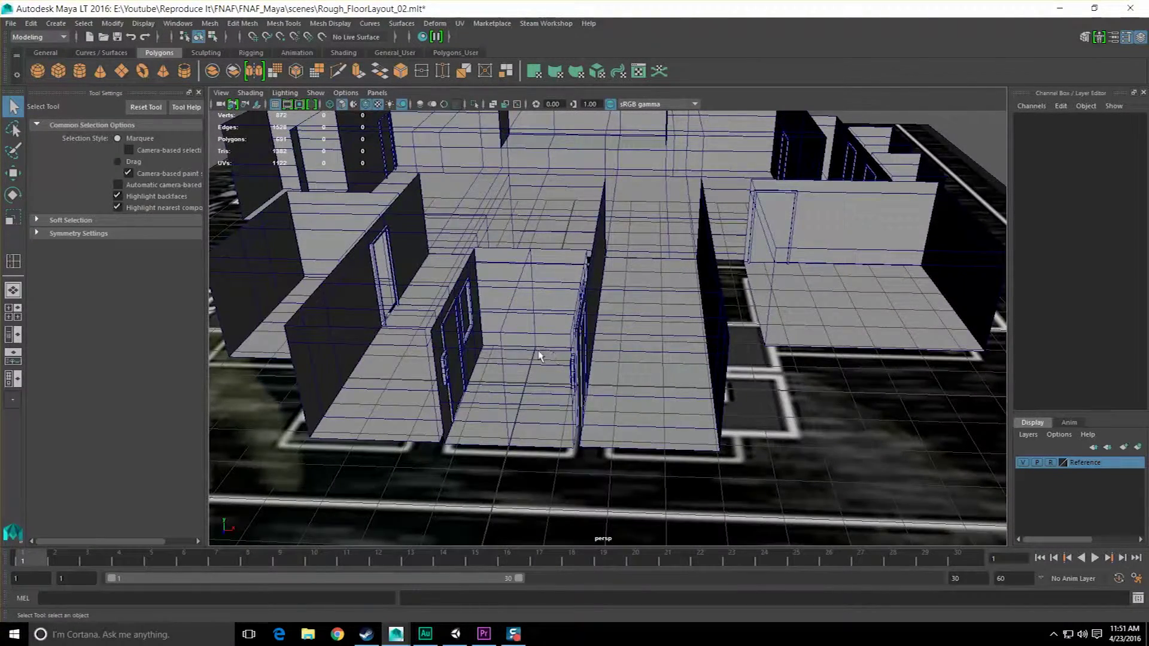
pyautogui.scroll(5, 539, 355)
pyautogui.keyDown('alt'); pyautogui.moveTo(538, 355); pyautogui.dragTo(587, 349); pyautogui.keyUp('alt')
pyautogui.keyDown('alt'); pyautogui.moveTo(413, 355); pyautogui.dragTo(482, 357, button='middle'); pyautogui.keyUp('alt')
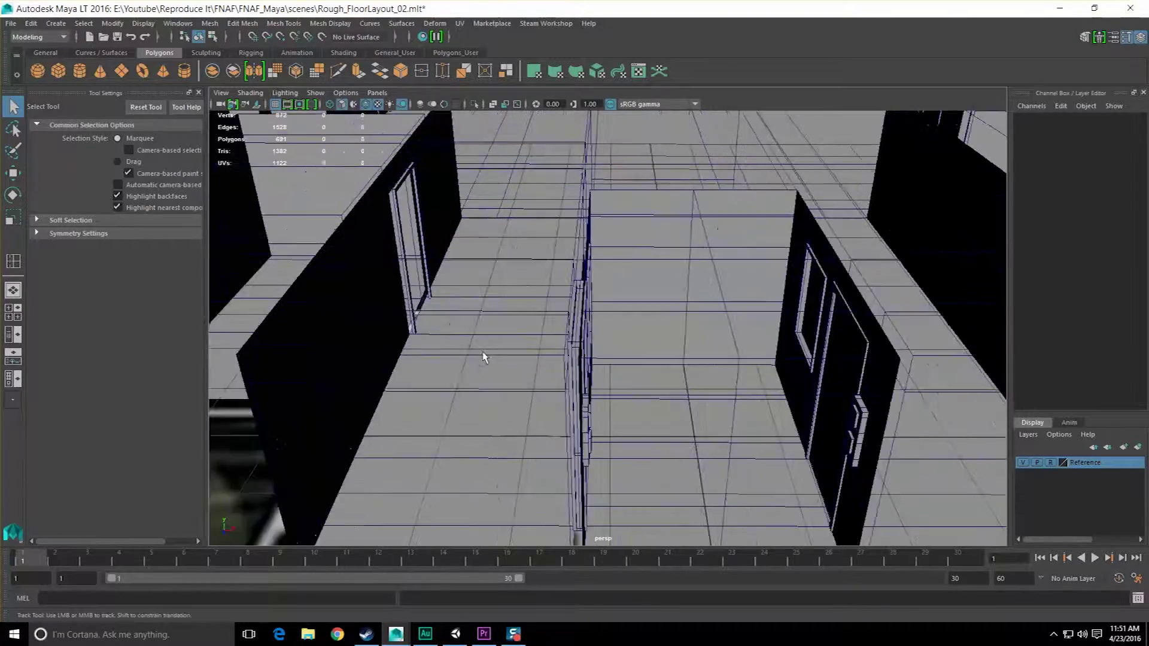
pyautogui.keyDown('alt'); pyautogui.moveTo(482, 356); pyautogui.dragTo(451, 293); pyautogui.keyUp('alt')
pyautogui.keyDown('alt'); pyautogui.moveTo(452, 293); pyautogui.dragTo(569, 410, button='middle'); pyautogui.keyUp('alt')
pyautogui.keyDown('alt'); pyautogui.moveTo(569, 410); pyautogui.dragTo(566, 263); pyautogui.keyUp('alt')
pyautogui.click(507, 381)
pyautogui.click(567, 265)
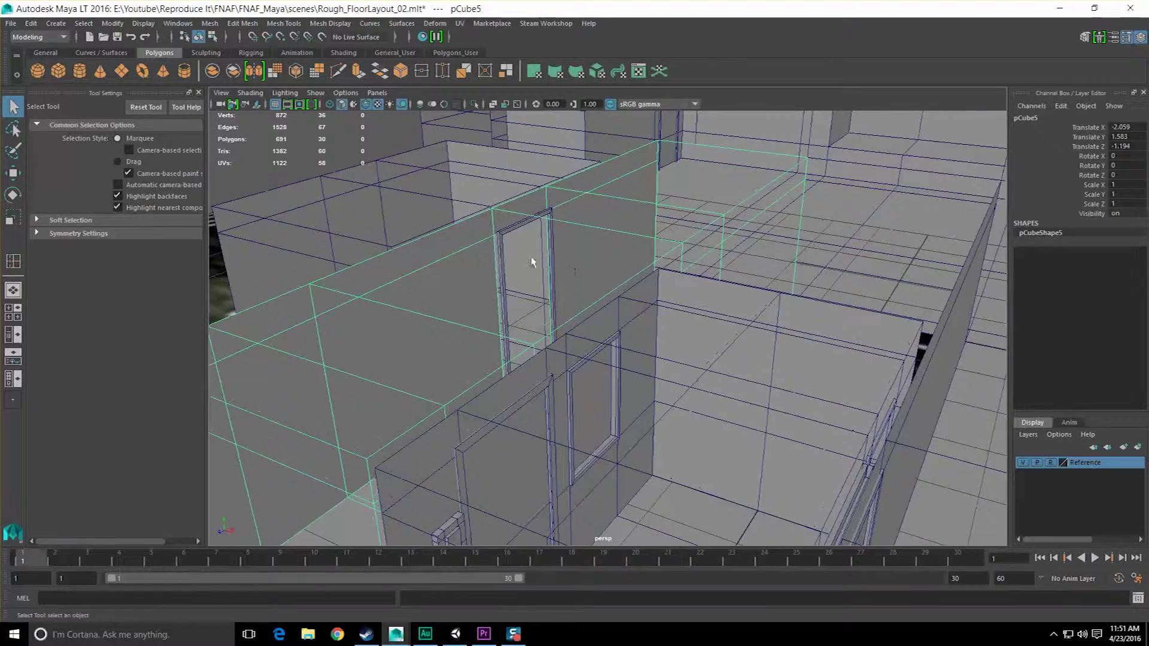
# Switch to Premiere Pro and scrub the FNAF footage around 01:03 and 00:58 to review the Backstage camera view
pyautogui.click(508, 632)
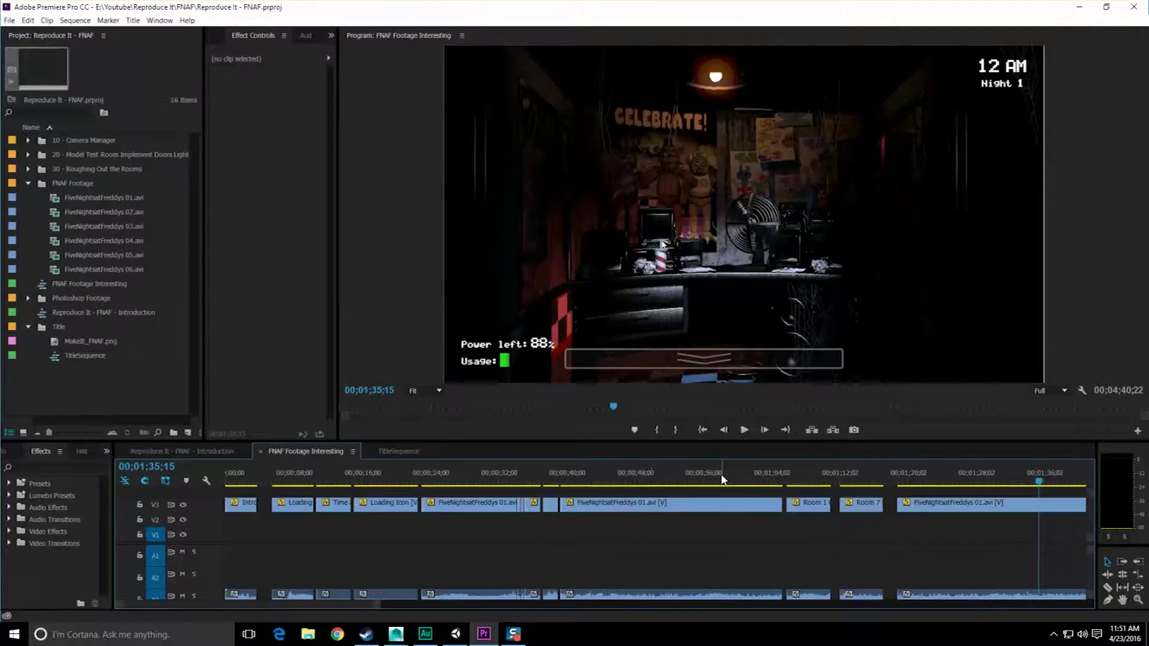
pyautogui.moveTo(722, 479); pyautogui.dragTo(766, 482)
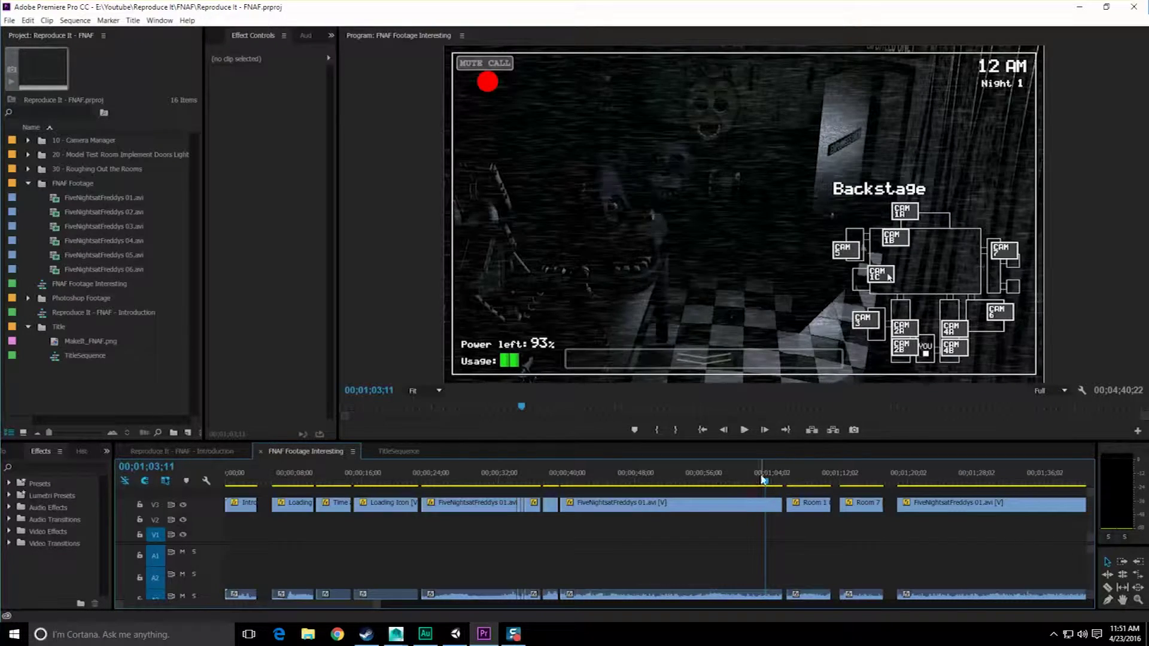
pyautogui.moveTo(762, 478); pyautogui.dragTo(723, 482)
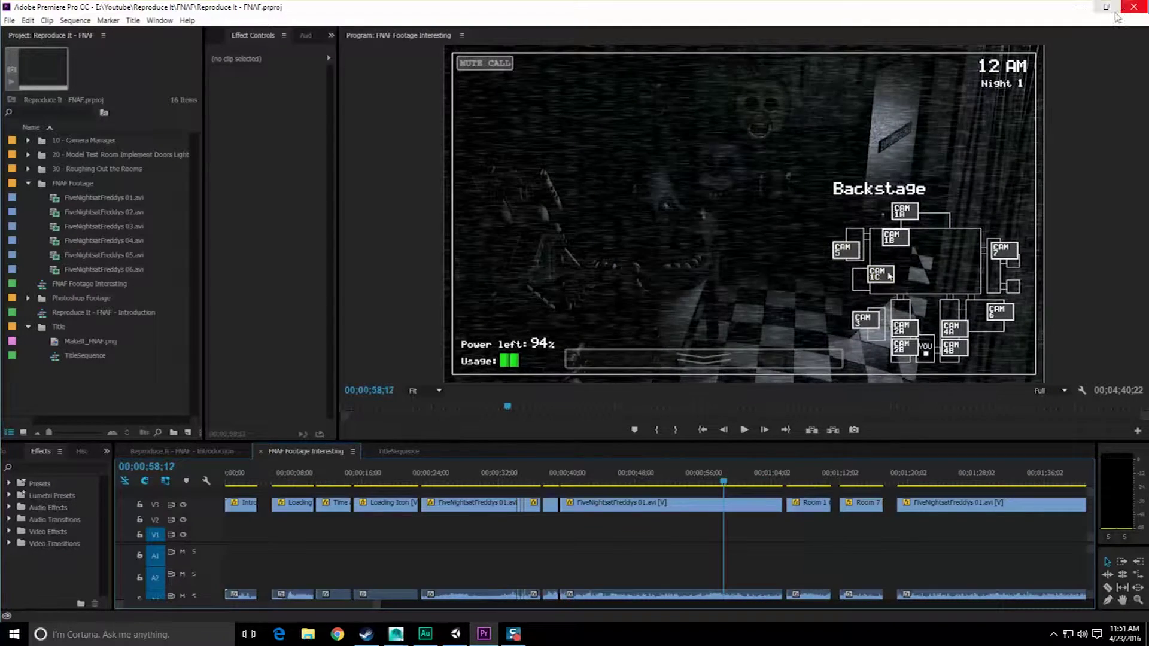
pyautogui.click(1080, 8)
# Back in Maya LT, delete the old Door_Border_L_02 frame from the doorway in the hallway beside the office
pyautogui.keyDown('alt'); pyautogui.moveTo(440, 357); pyautogui.dragTo(505, 297, button='right'); pyautogui.keyUp('alt')
pyautogui.keyDown('alt'); pyautogui.moveTo(505, 297); pyautogui.dragTo(487, 348); pyautogui.keyUp('alt')
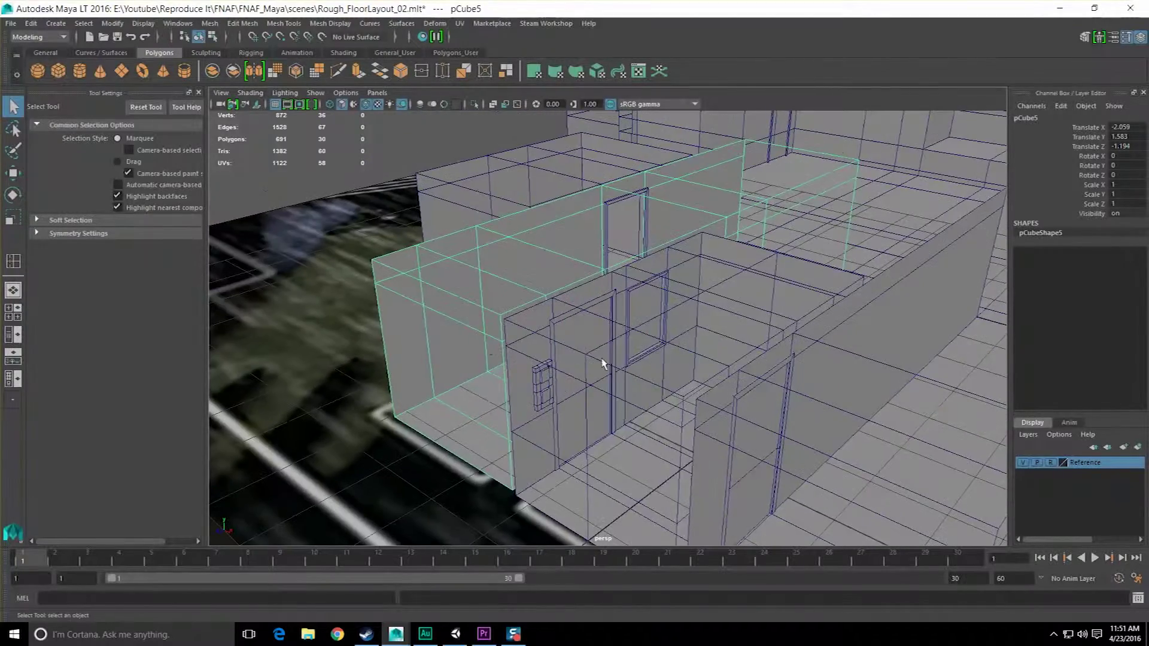
pyautogui.click(602, 361)
pyautogui.keyDown('alt'); pyautogui.moveTo(602, 361); pyautogui.dragTo(508, 371); pyautogui.keyUp('alt')
pyautogui.keyDown('alt'); pyautogui.moveTo(508, 371); pyautogui.dragTo(545, 368, button='right'); pyautogui.keyUp('alt')
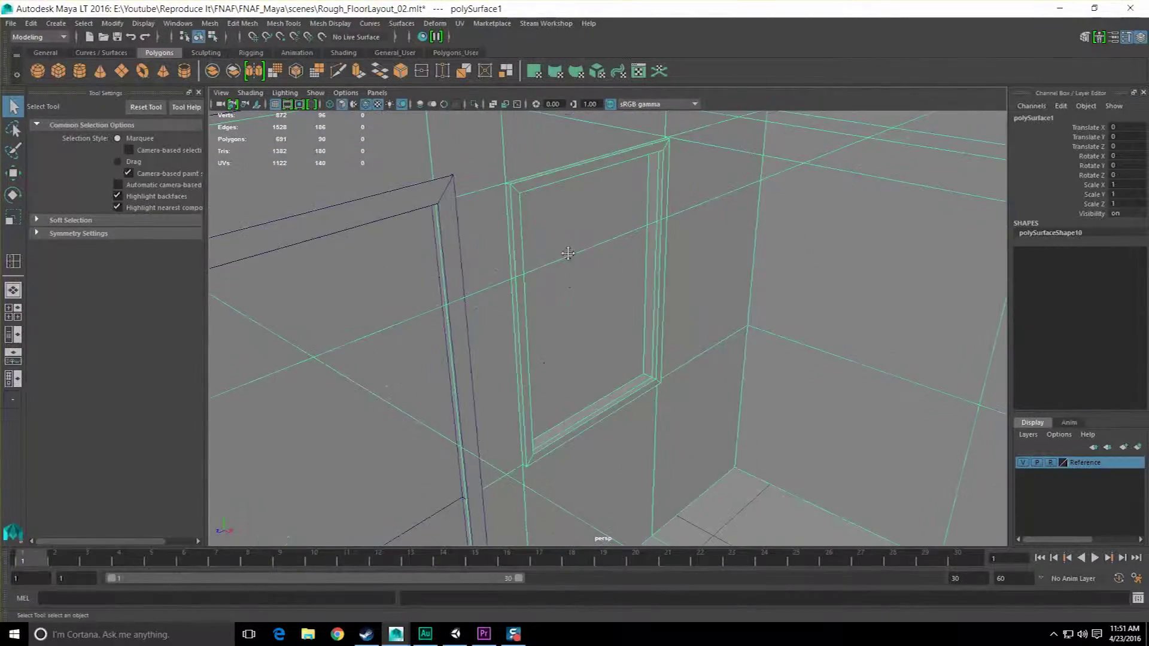
pyautogui.keyDown('alt'); pyautogui.moveTo(567, 251); pyautogui.dragTo(548, 231, button='right'); pyautogui.keyUp('alt')
pyautogui.keyDown('alt'); pyautogui.moveTo(549, 231); pyautogui.dragTo(551, 315); pyautogui.keyUp('alt')
pyautogui.scroll(5, 551, 315)
pyautogui.scroll(1, 464, 254)
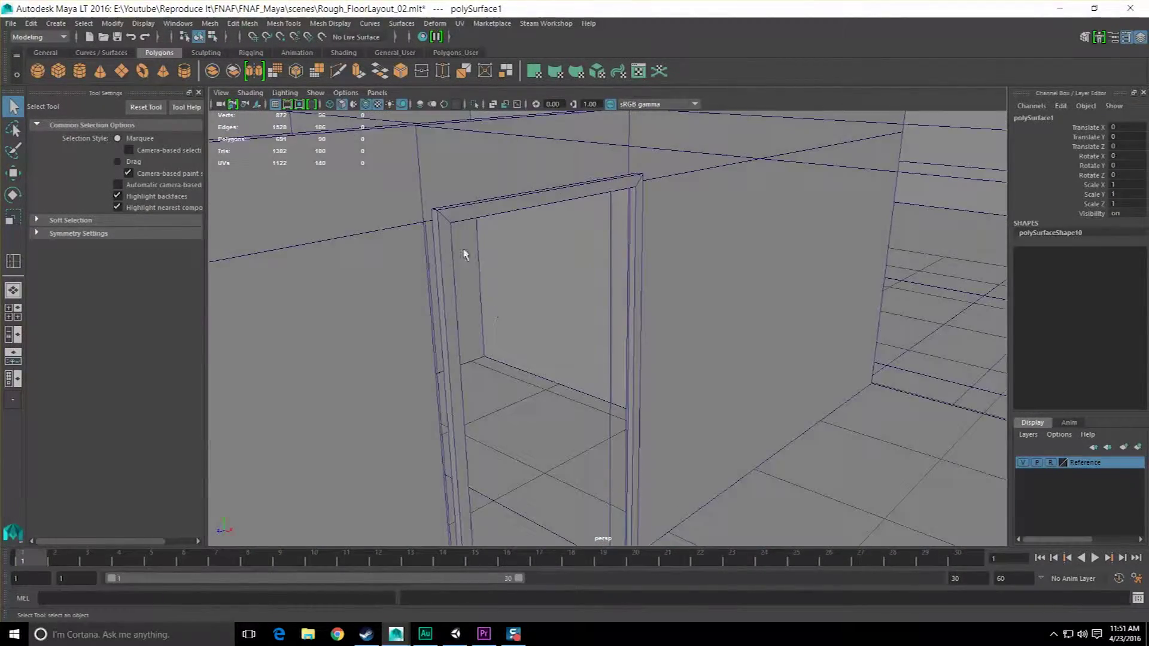
pyautogui.scroll(3, 472, 317)
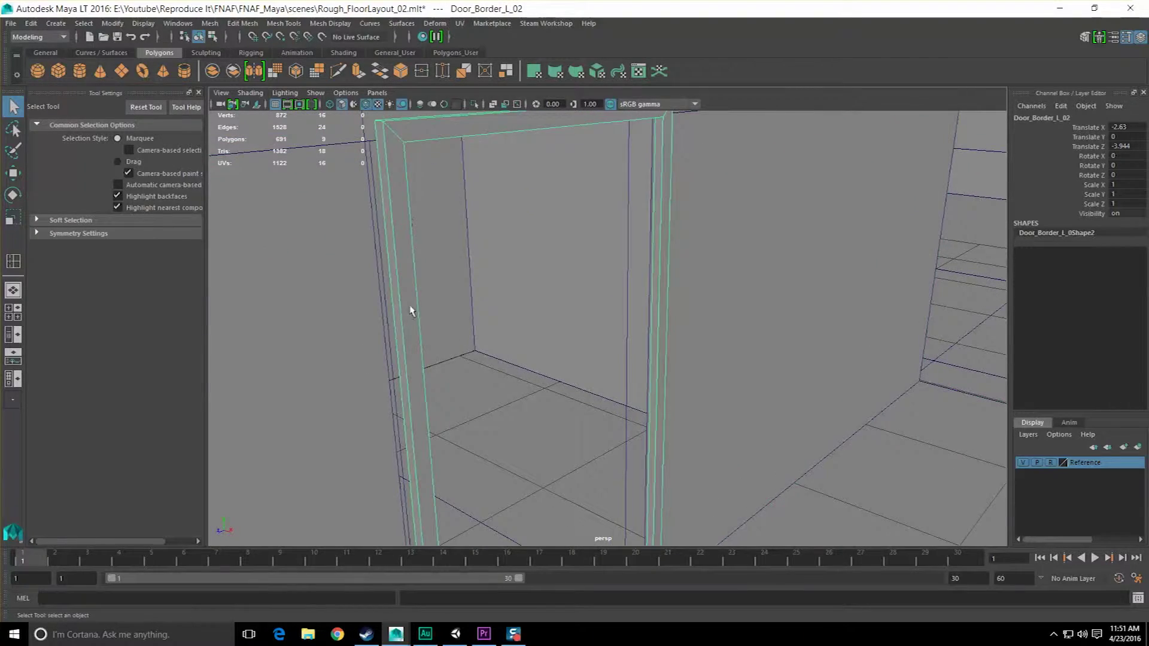
pyautogui.scroll(-3, 410, 311)
pyautogui.press('Delete')
# Duplicate the DoorFrame_G_02 group in the office doorway to make a frame for the emptied hallway doorway
pyautogui.scroll(-5, 425, 369)
pyautogui.keyDown('alt'); pyautogui.moveTo(425, 369); pyautogui.dragTo(487, 382); pyautogui.keyUp('alt')
pyautogui.keyDown('alt'); pyautogui.moveTo(487, 382); pyautogui.dragTo(643, 246, button='middle'); pyautogui.keyUp('alt')
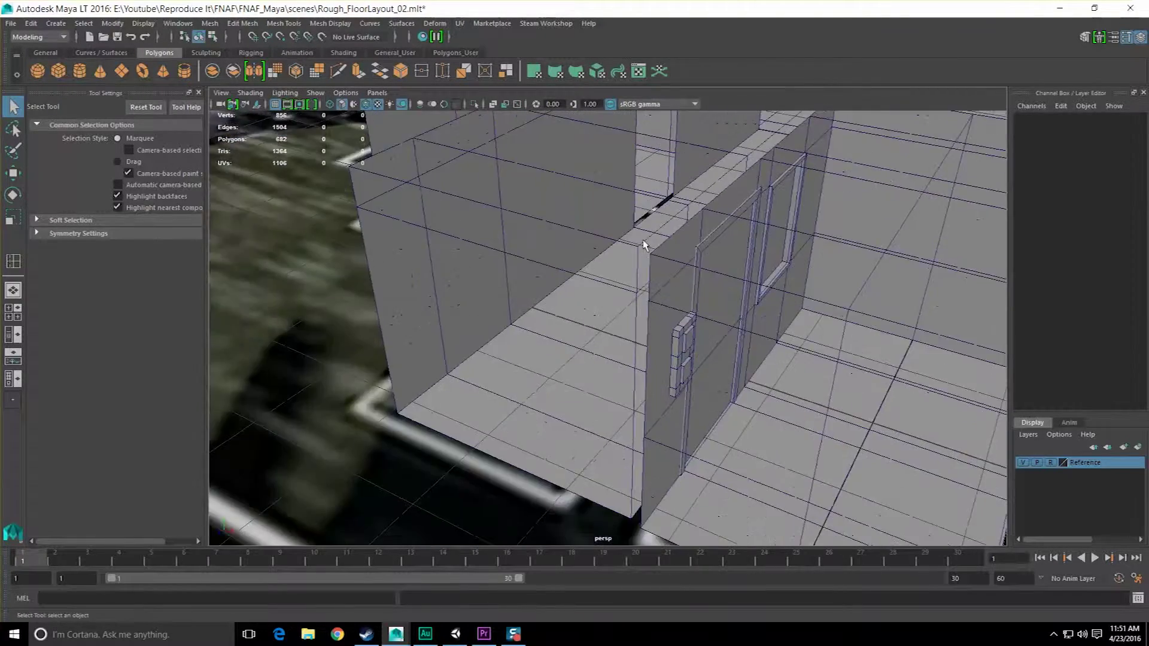
pyautogui.scroll(8, 636, 355)
pyautogui.click(711, 328)
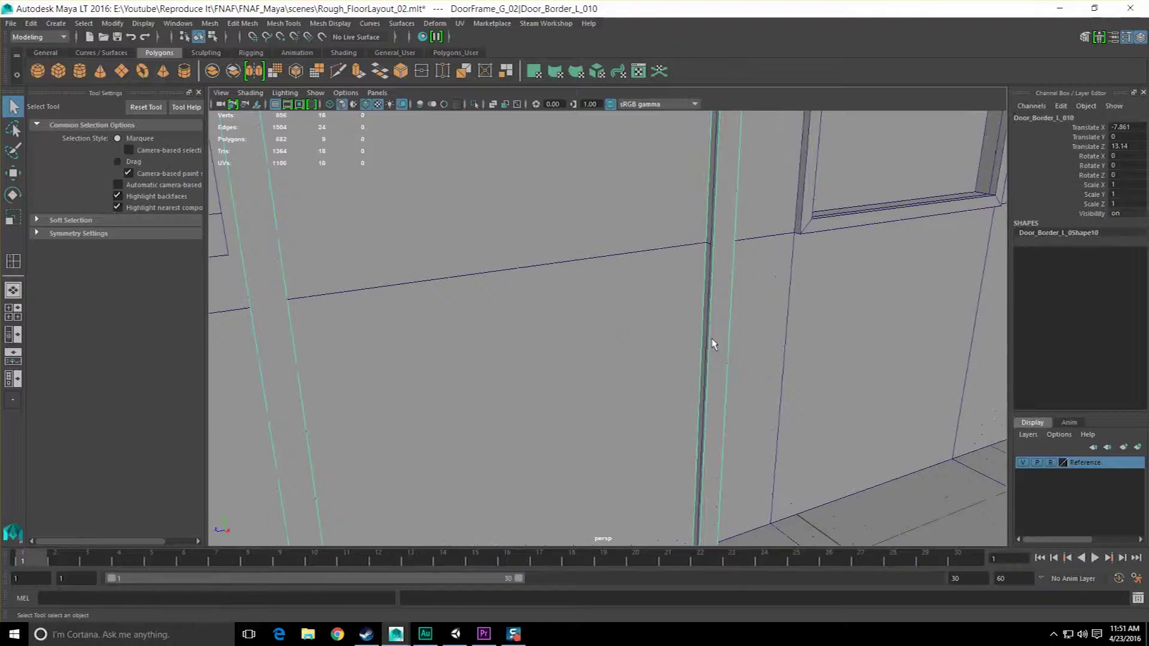
pyautogui.scroll(-8, 708, 332)
pyautogui.hotkey('ctrl', 'd')
pyautogui.press('w')
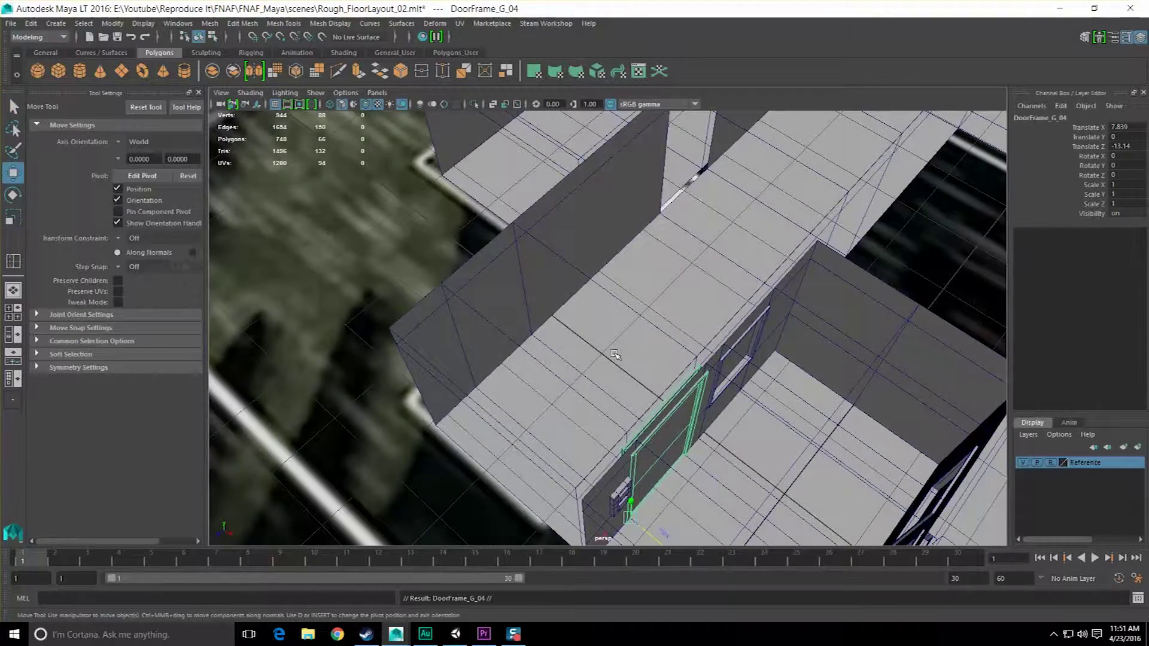
# Move the duplicated frame across the hallway to the base of the emptied doorway, at about X 5.17, Z -17.14
pyautogui.keyDown('alt'); pyautogui.moveTo(575, 538); pyautogui.dragTo(585, 518, button='middle'); pyautogui.keyUp('alt')
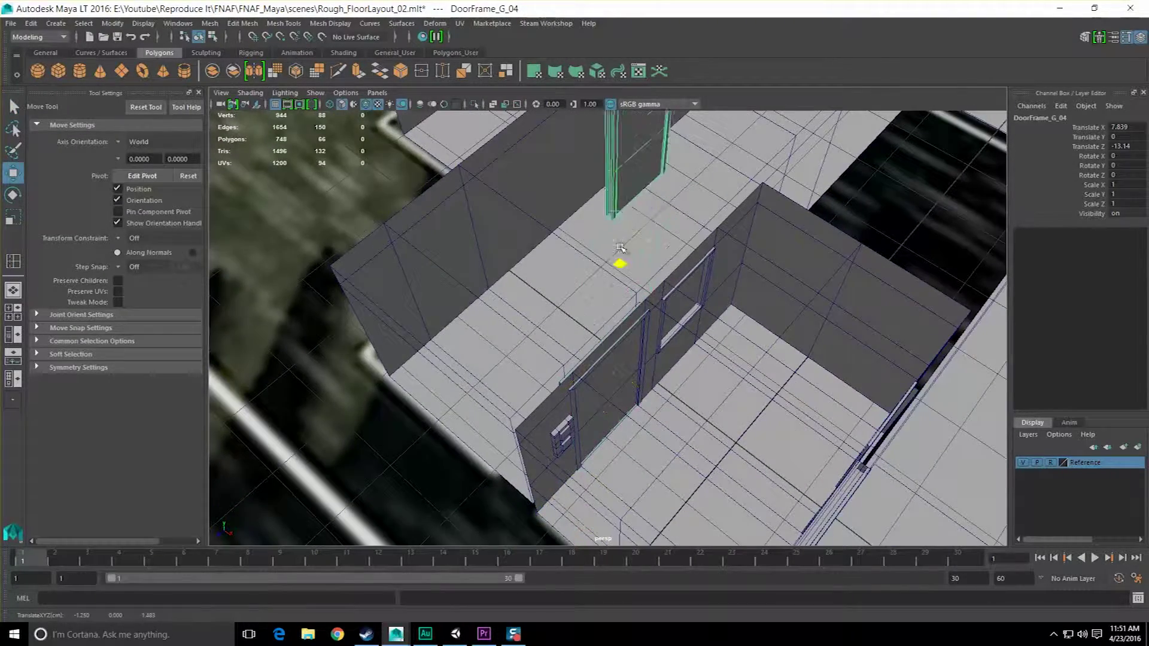
pyautogui.moveTo(620, 247); pyautogui.dragTo(621, 219)
pyautogui.keyDown('alt'); pyautogui.moveTo(619, 262); pyautogui.dragTo(608, 405, button='middle'); pyautogui.keyUp('alt')
pyautogui.scroll(3, 608, 405)
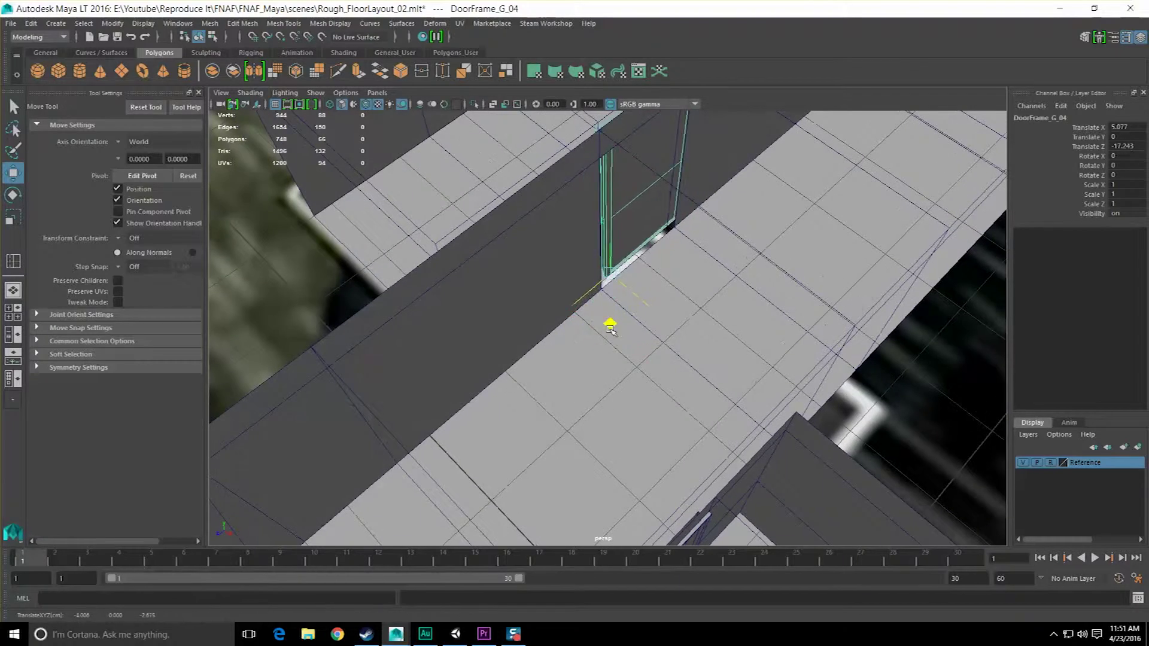
pyautogui.scroll(3, 609, 338)
pyautogui.keyDown('alt'); pyautogui.moveTo(677, 325); pyautogui.dragTo(601, 353); pyautogui.keyUp('alt')
pyautogui.scroll(4, 718, 407)
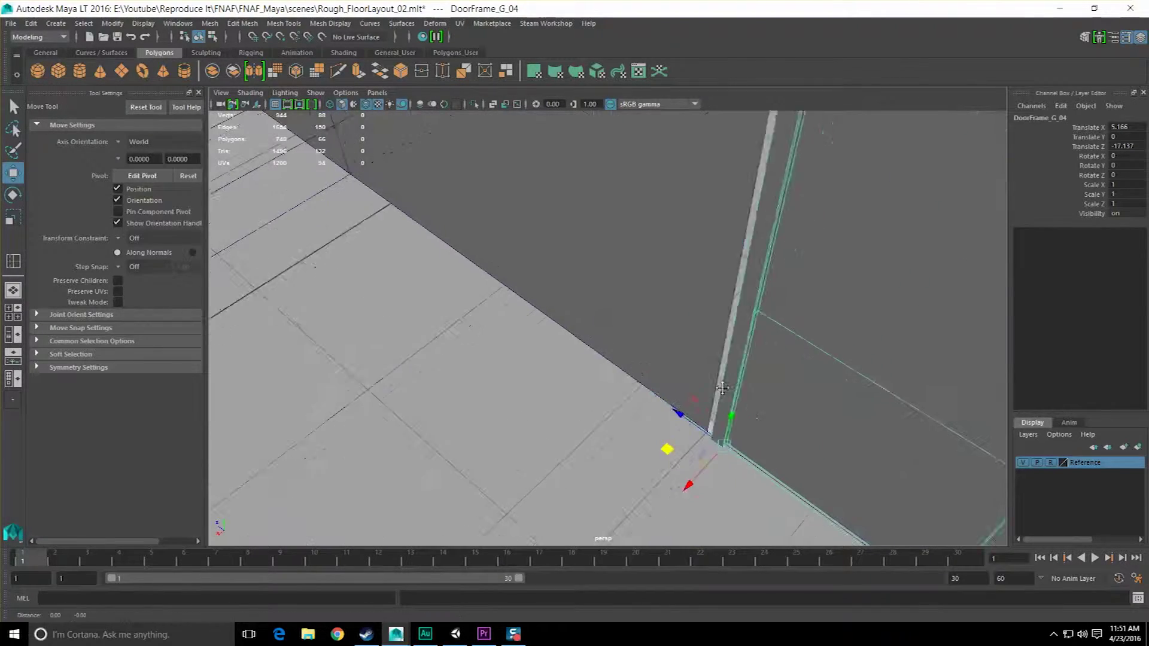
pyautogui.keyDown('alt'); pyautogui.moveTo(736, 411); pyautogui.dragTo(546, 301, button='middle'); pyautogui.keyUp('alt')
pyautogui.keyDown('alt'); pyautogui.moveTo(546, 300); pyautogui.dragTo(652, 413); pyautogui.keyUp('alt')
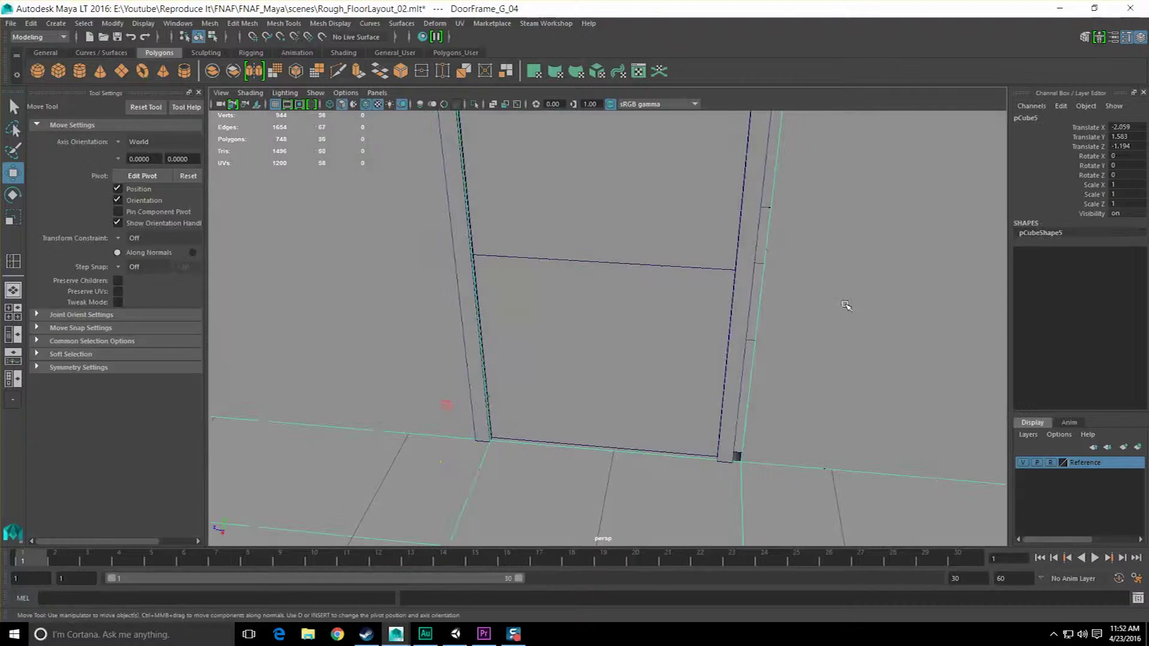
# Shift the doorway's side edges on hallway mesh pCube5 along the wall to meet the door frame and close the gap
pyautogui.press('q')
pyautogui.keyDown('alt'); pyautogui.moveTo(849, 305); pyautogui.dragTo(769, 313, button='middle'); pyautogui.keyUp('alt')
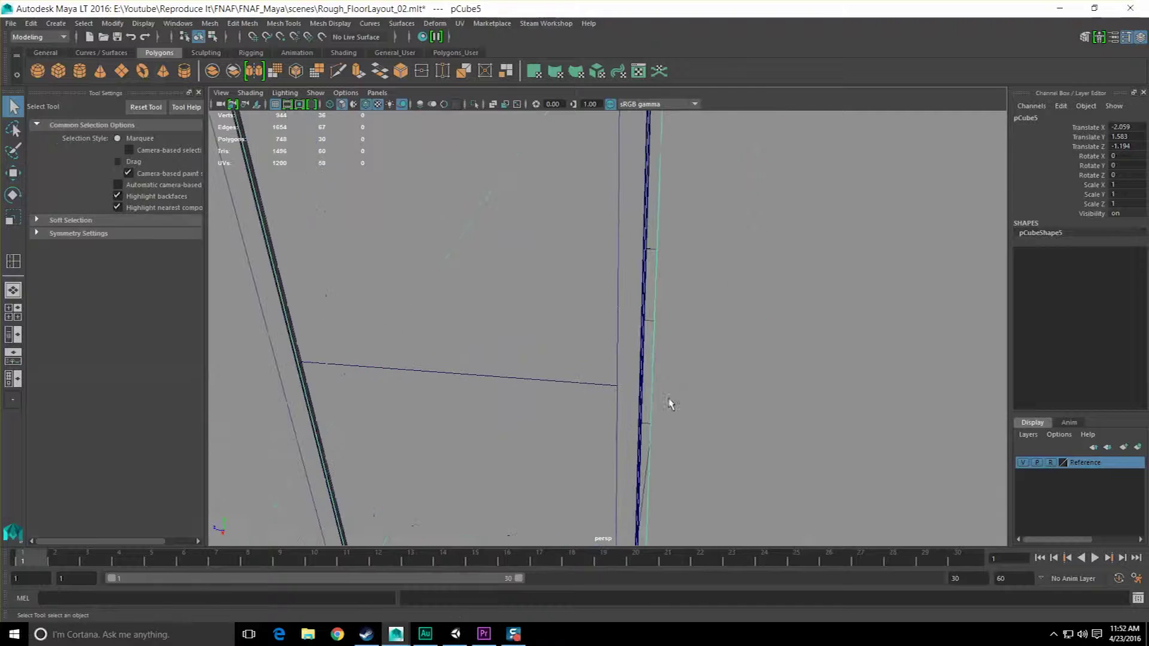
pyautogui.keyDown('alt'); pyautogui.moveTo(669, 404); pyautogui.dragTo(681, 351); pyautogui.keyUp('alt')
pyautogui.keyDown('alt'); pyautogui.moveTo(681, 352); pyautogui.dragTo(663, 414, button='middle'); pyautogui.keyUp('alt')
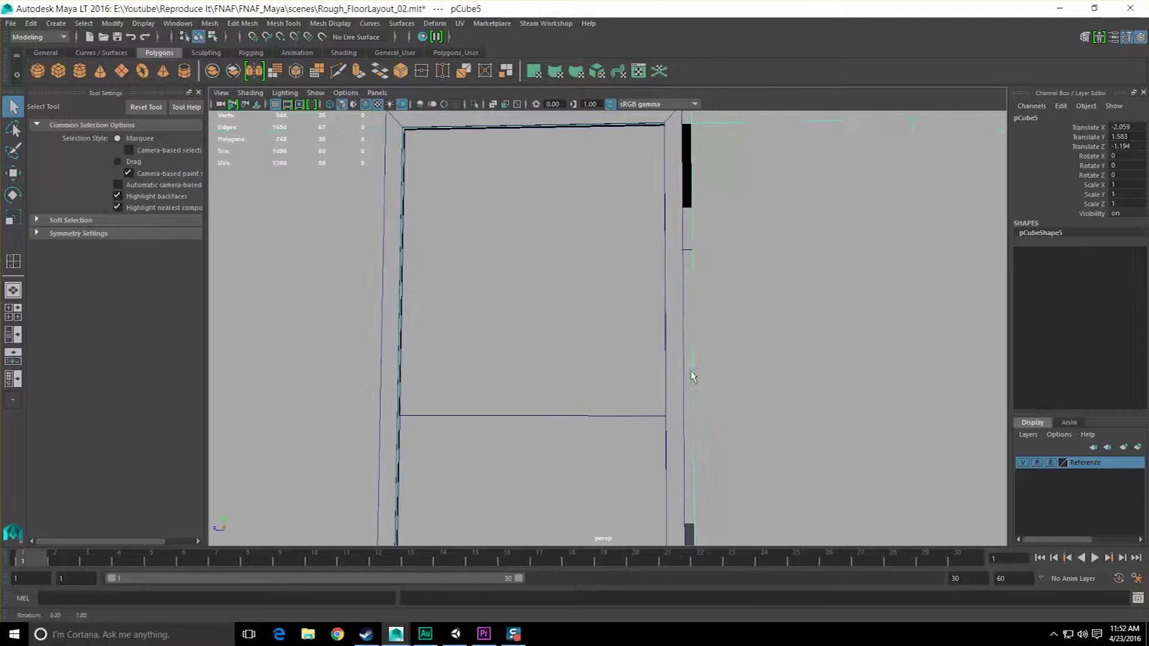
pyautogui.moveTo(687, 295); pyautogui.dragTo(718, 267, button='right')
pyautogui.click(706, 276)
pyautogui.press('f')
pyautogui.scroll(-5, 713, 337)
pyautogui.keyDown('alt'); pyautogui.moveTo(713, 337); pyautogui.dragTo(656, 351); pyautogui.keyUp('alt')
pyautogui.scroll(2, 664, 356)
pyautogui.press('w')
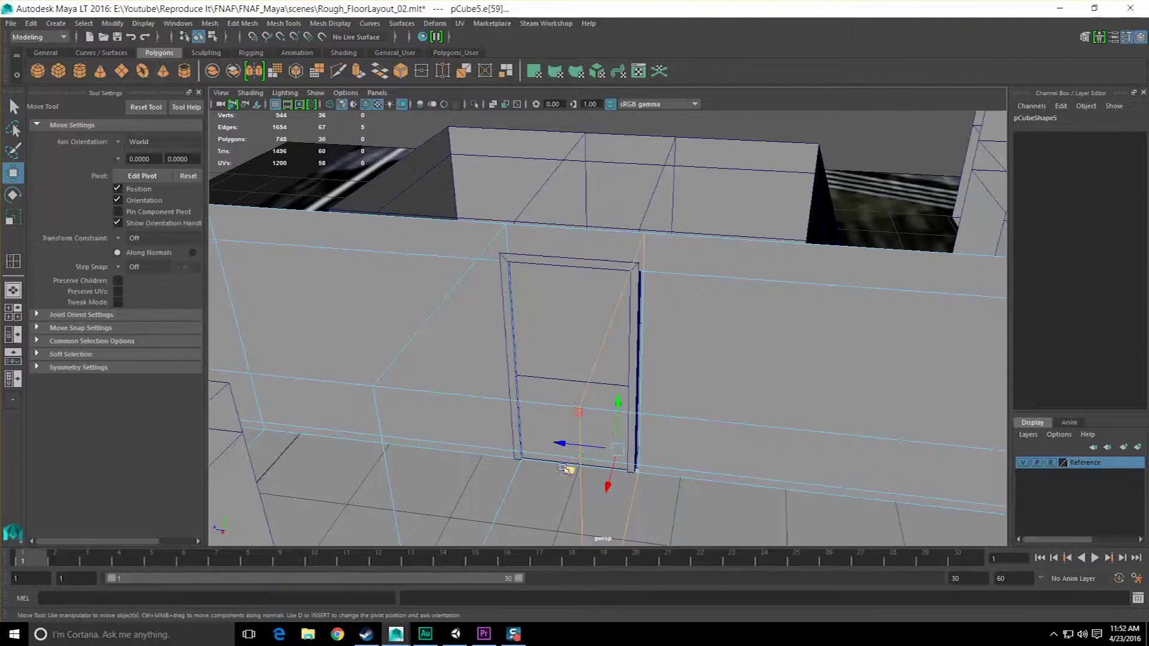
pyautogui.moveTo(506, 359)
pyautogui.keyDown('alt'); pyautogui.mouseDown()
pyautogui.moveTo(546, 329)
pyautogui.moveTo(520, 330)
pyautogui.moveTo(511, 353)
pyautogui.mouseUp(); pyautogui.keyUp('alt')
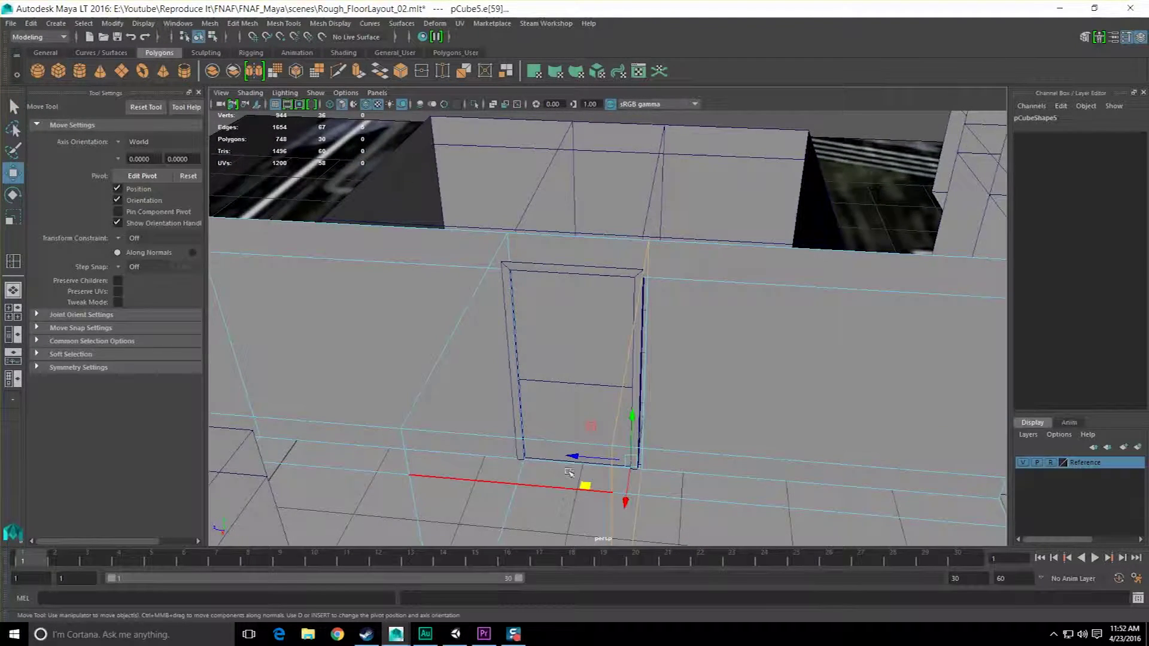
pyautogui.keyDown('alt'); pyautogui.moveTo(569, 472); pyautogui.dragTo(649, 254); pyautogui.keyUp('alt')
pyautogui.press('F8')
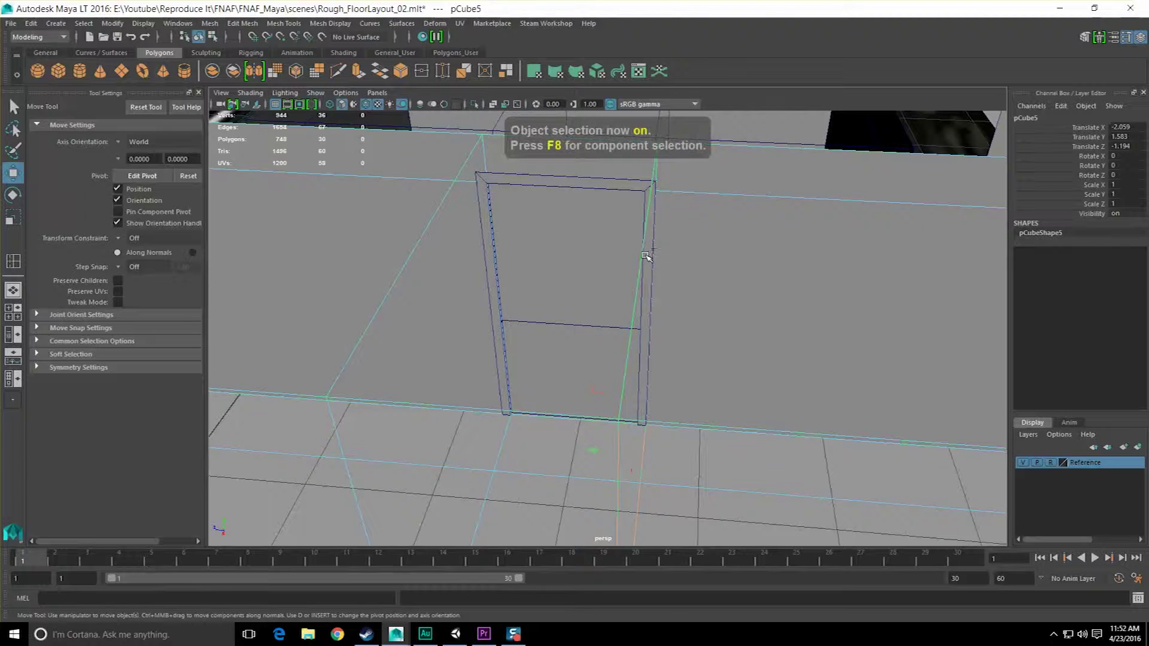
pyautogui.scroll(5, 596, 319)
pyautogui.press('q')
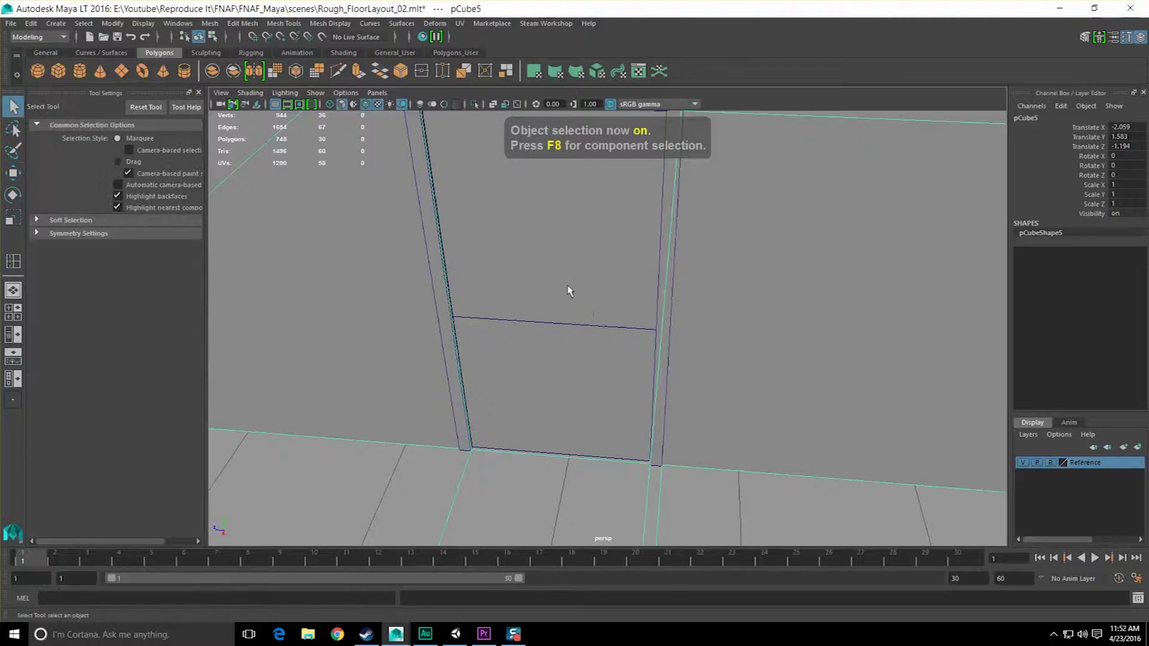
# Examine the SecurityDoor_L_03 panel inside the newly placed hallway door frame up close
pyautogui.keyDown('alt'); pyautogui.moveTo(569, 290); pyautogui.dragTo(603, 319); pyautogui.keyUp('alt')
pyautogui.click(609, 287)
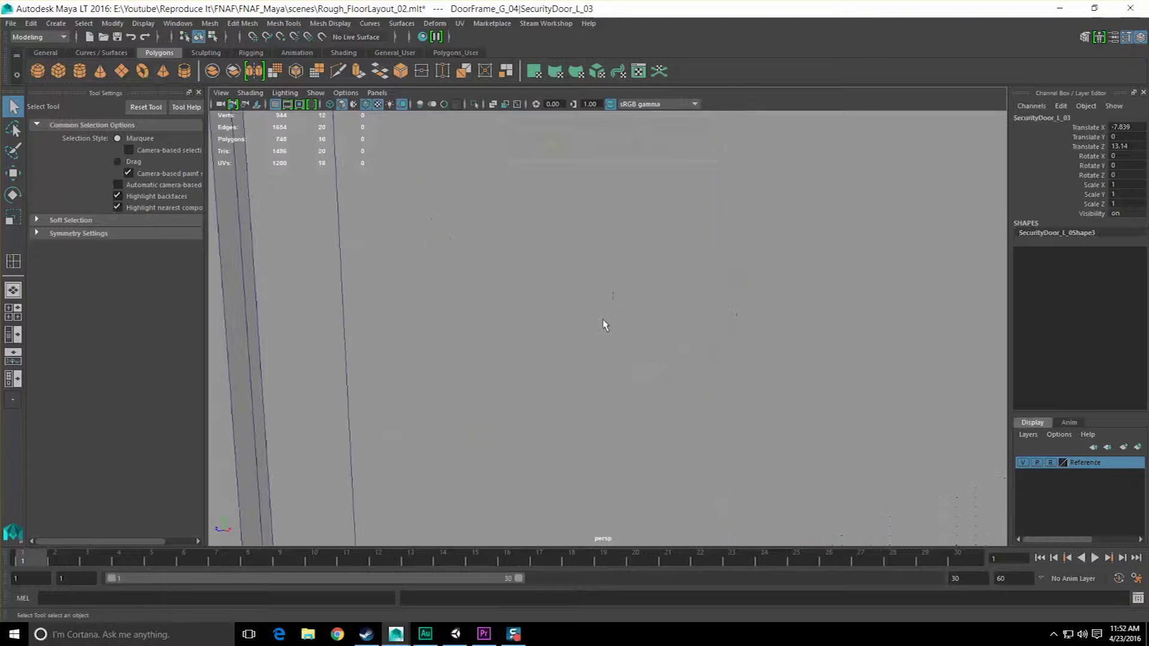
pyautogui.press('f')
pyautogui.keyDown('alt'); pyautogui.moveTo(564, 354); pyautogui.dragTo(643, 356); pyautogui.keyUp('alt')
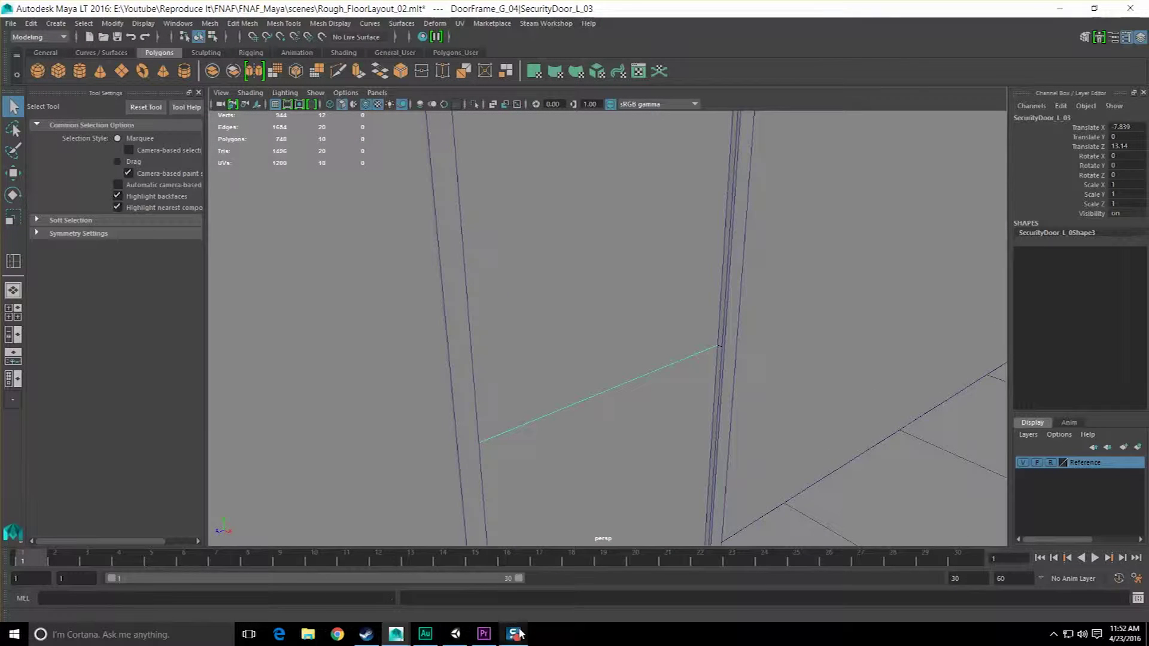
pyautogui.click(486, 635)
pyautogui.moveTo(807, 476); pyautogui.dragTo(947, 473)
pyautogui.click(453, 636)
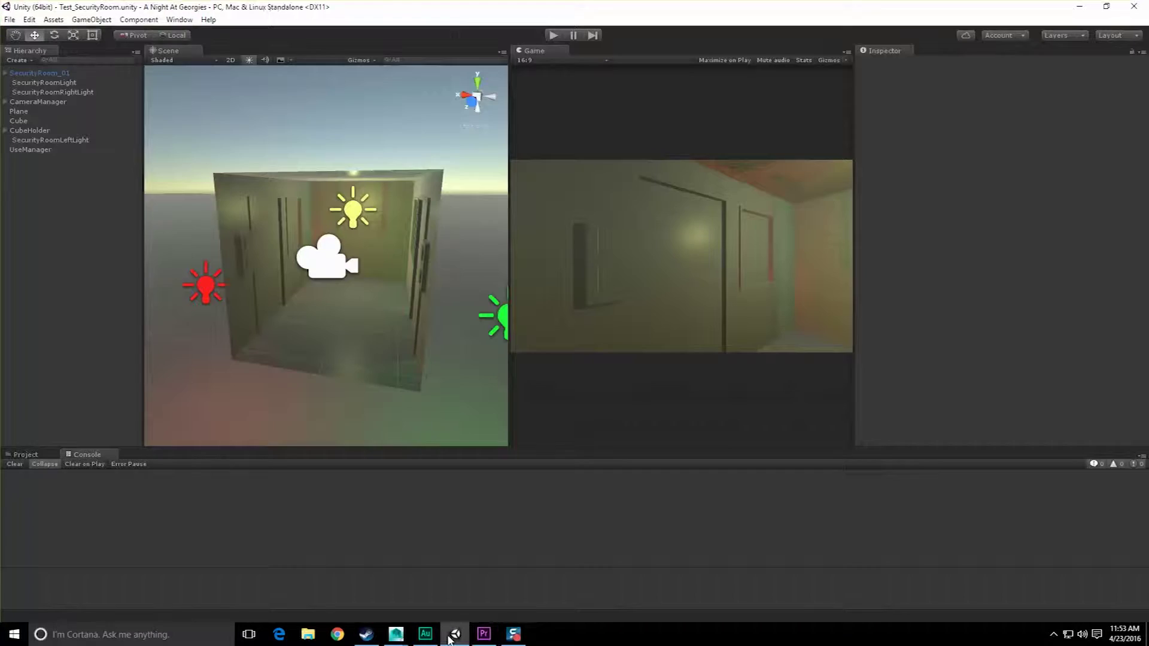
pyautogui.click(398, 635)
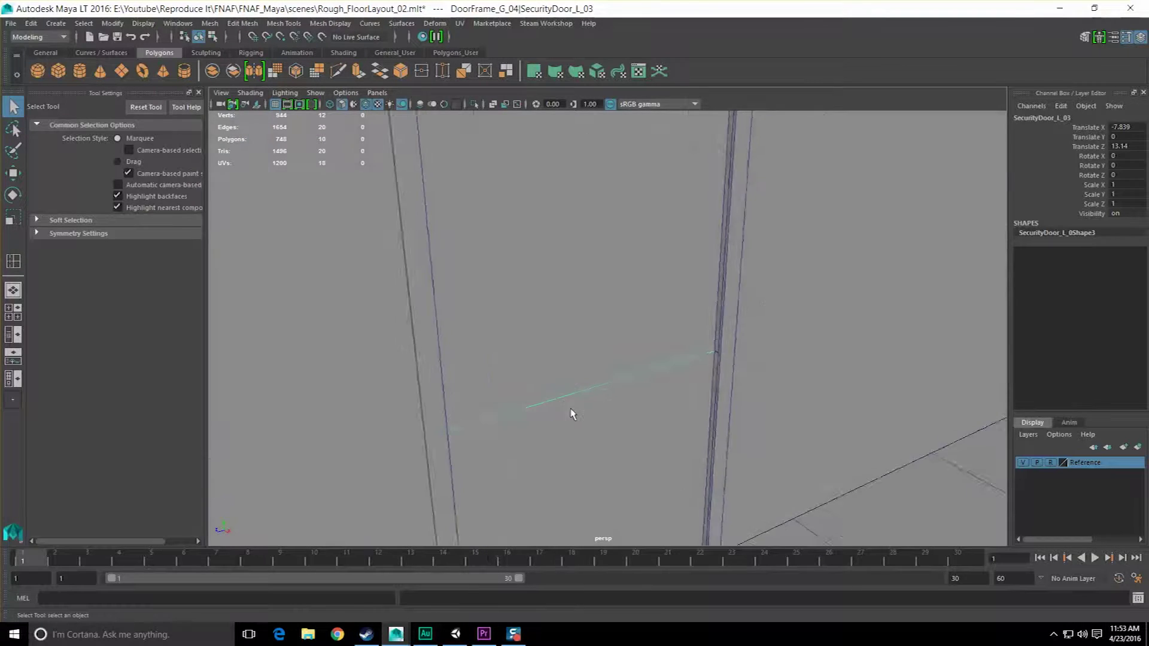
# Inspect the newly placed hallway door frame and the surrounding walls from several angles
pyautogui.scroll(-3, 572, 414)
pyautogui.scroll(1, 582, 397)
pyautogui.keyDown('alt'); pyautogui.moveTo(584, 389); pyautogui.dragTo(685, 322); pyautogui.keyUp('alt')
pyautogui.scroll(-1, 582, 397)
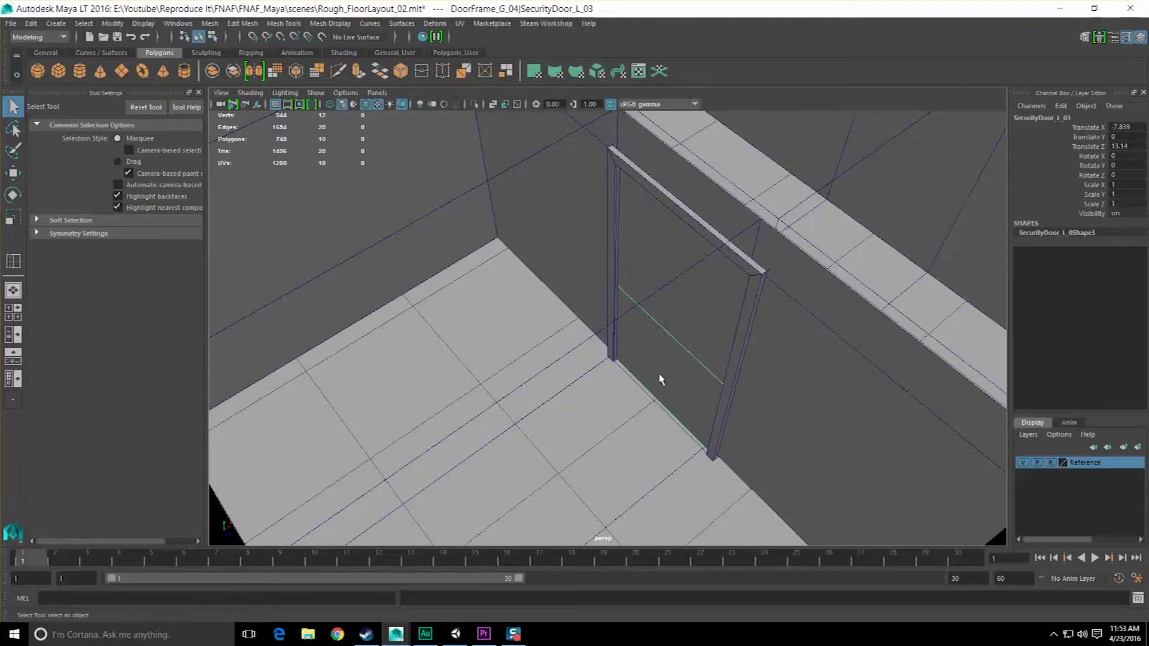
pyautogui.keyDown('alt'); pyautogui.moveTo(661, 379); pyautogui.dragTo(494, 293); pyautogui.keyUp('alt')
pyautogui.scroll(-5, 518, 311)
pyautogui.scroll(4, 691, 358)
pyautogui.keyDown('alt'); pyautogui.moveTo(691, 358); pyautogui.dragTo(633, 447); pyautogui.keyUp('alt')
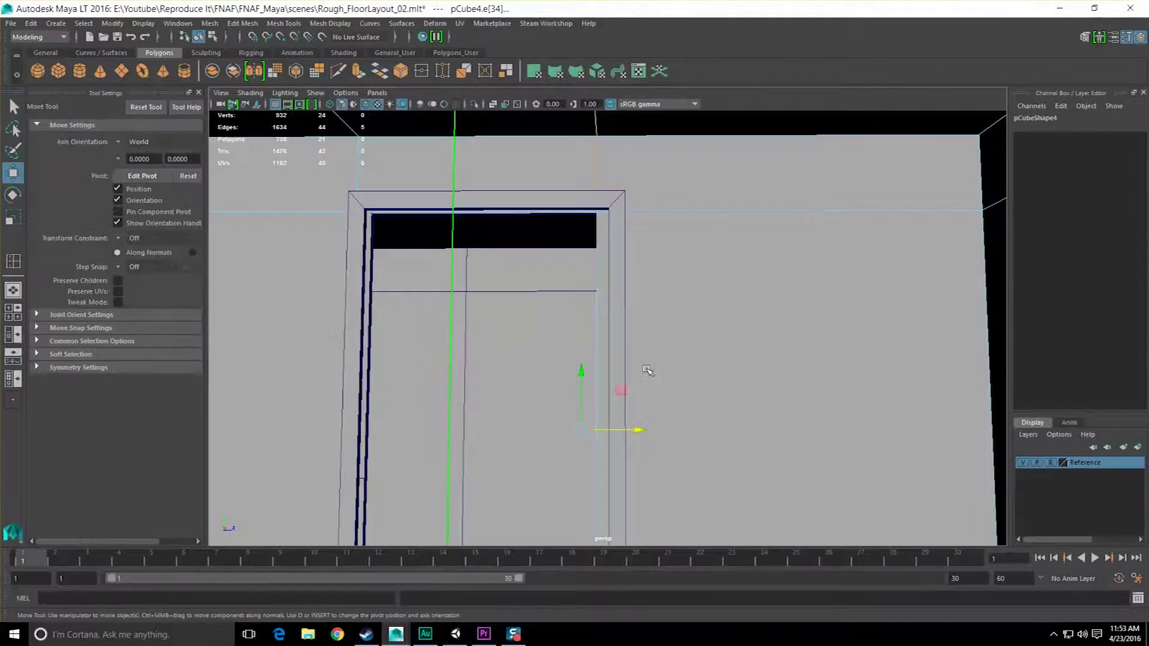
# Move room mesh pCube4 along X to -5.835 so its wall lines up with the door frame, and save the scene
pyautogui.scroll(-1, 611, 212)
pyautogui.keyDown('alt'); pyautogui.moveTo(549, 256); pyautogui.dragTo(605, 277); pyautogui.keyUp('alt')
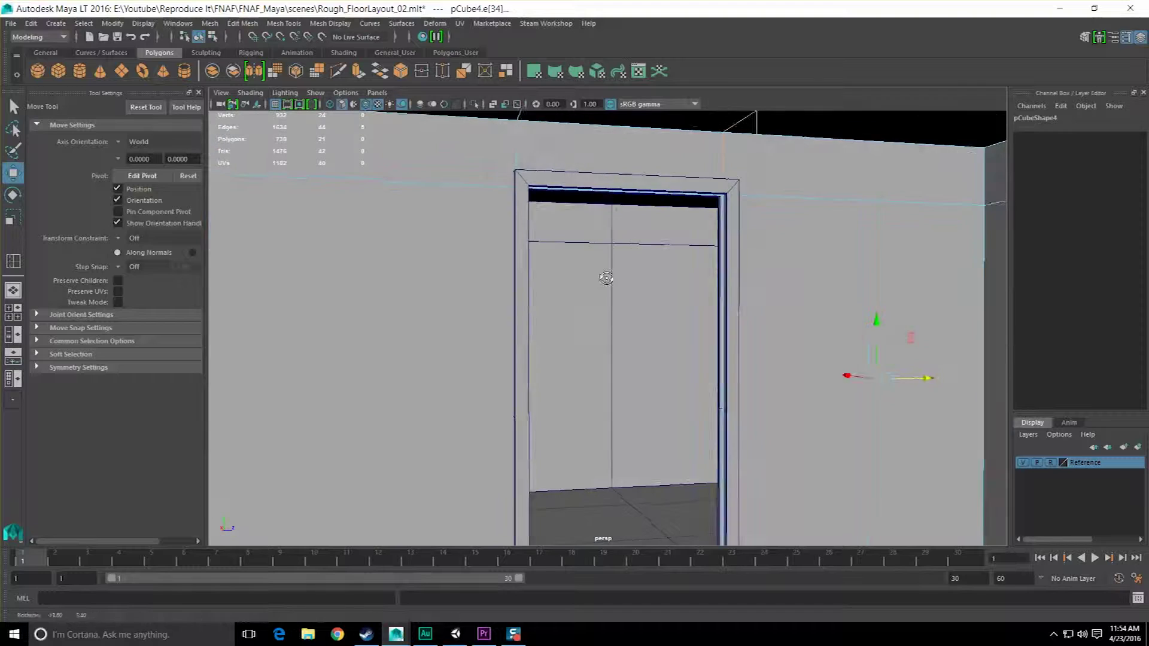
pyautogui.scroll(2, 605, 277)
pyautogui.keyDown('alt'); pyautogui.moveTo(749, 280); pyautogui.dragTo(618, 279); pyautogui.keyUp('alt')
pyautogui.scroll(-2, 619, 281)
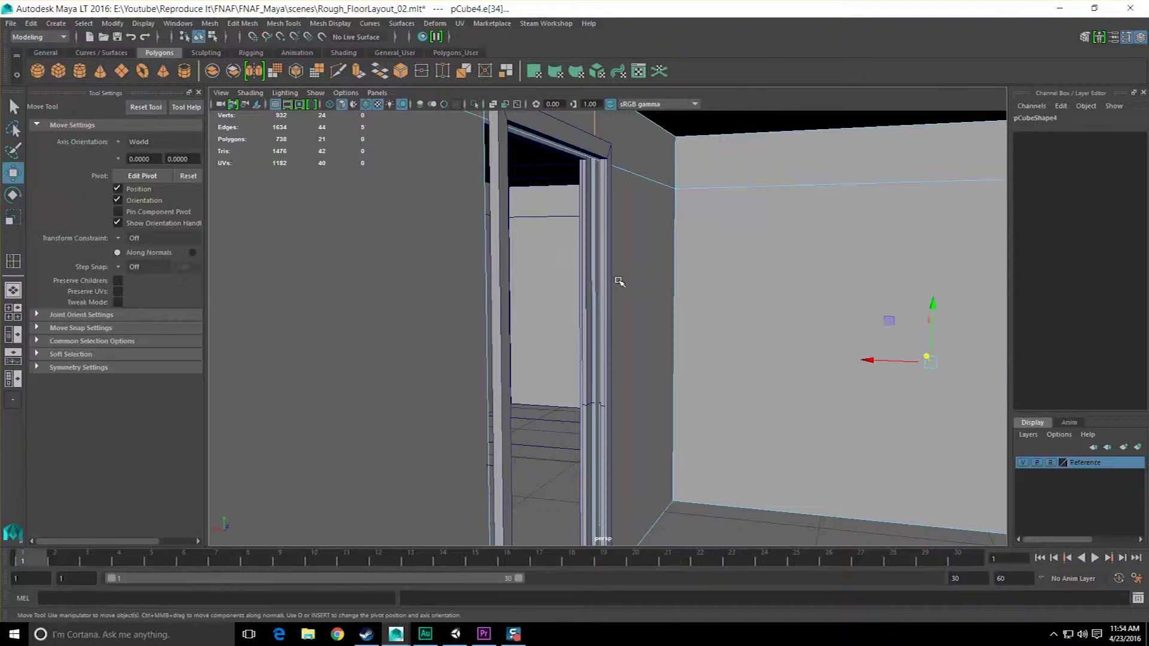
pyautogui.press('F8')
pyautogui.scroll(1, 688, 360)
pyautogui.keyDown('alt'); pyautogui.moveTo(689, 360); pyautogui.dragTo(688, 215, button='middle'); pyautogui.keyUp('alt')
pyautogui.keyDown('alt'); pyautogui.moveTo(687, 215); pyautogui.dragTo(666, 293); pyautogui.keyUp('alt')
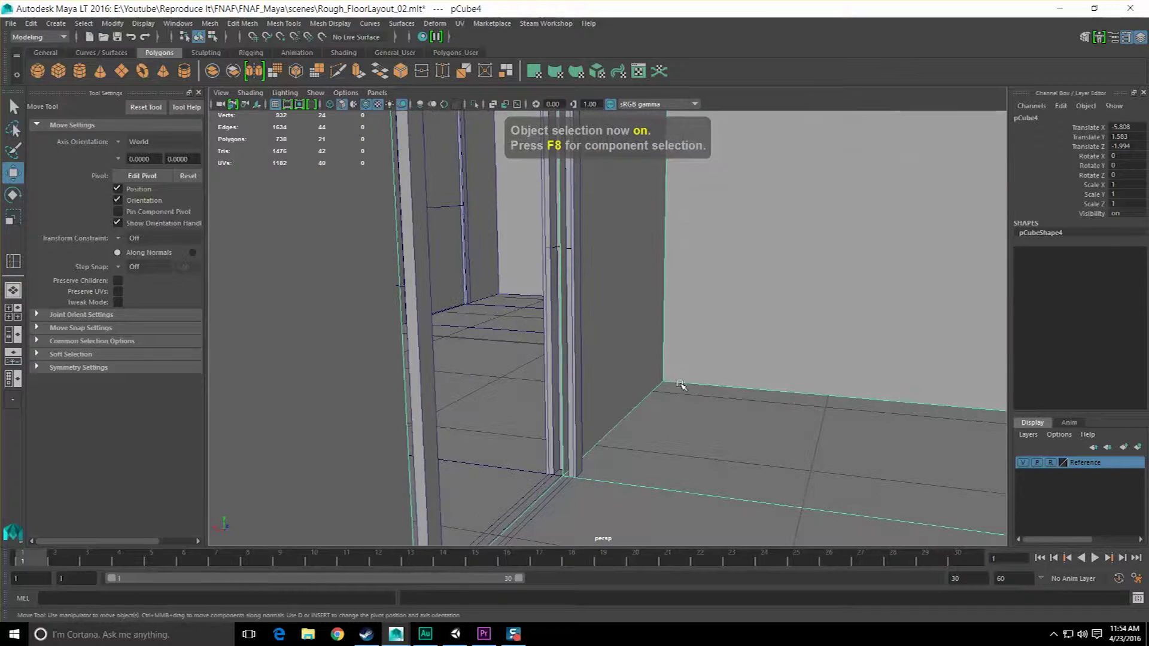
pyautogui.keyDown('alt'); pyautogui.moveTo(683, 389); pyautogui.dragTo(676, 408); pyautogui.keyUp('alt')
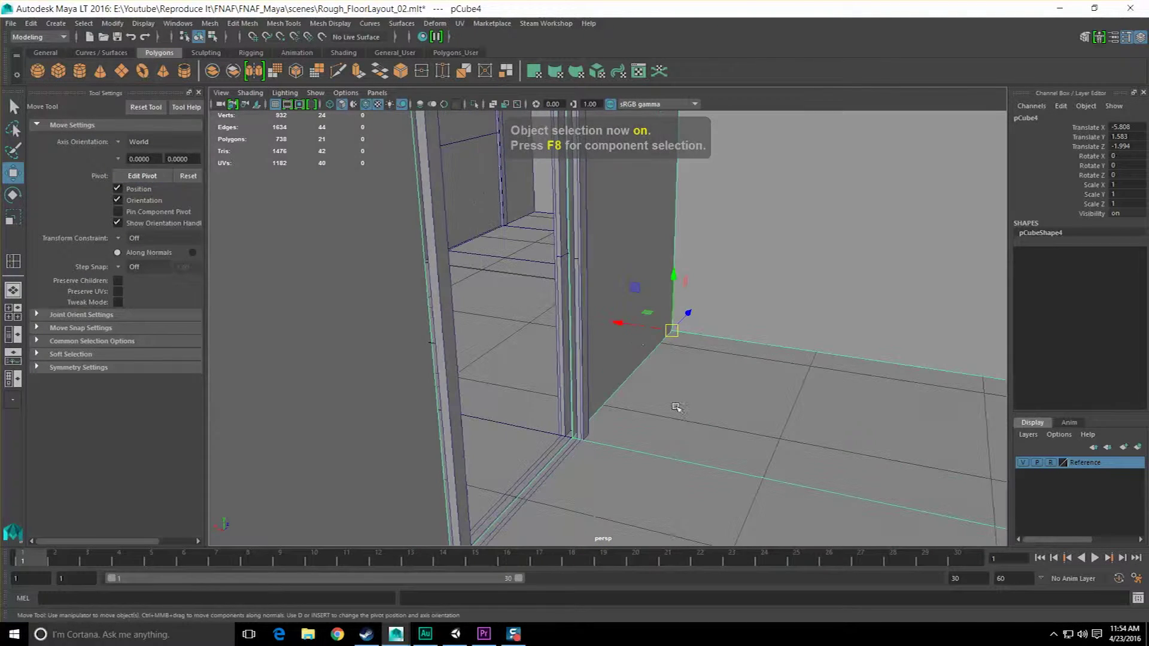
pyautogui.keyDown('alt'); pyautogui.moveTo(615, 389); pyautogui.dragTo(539, 333); pyautogui.keyUp('alt')
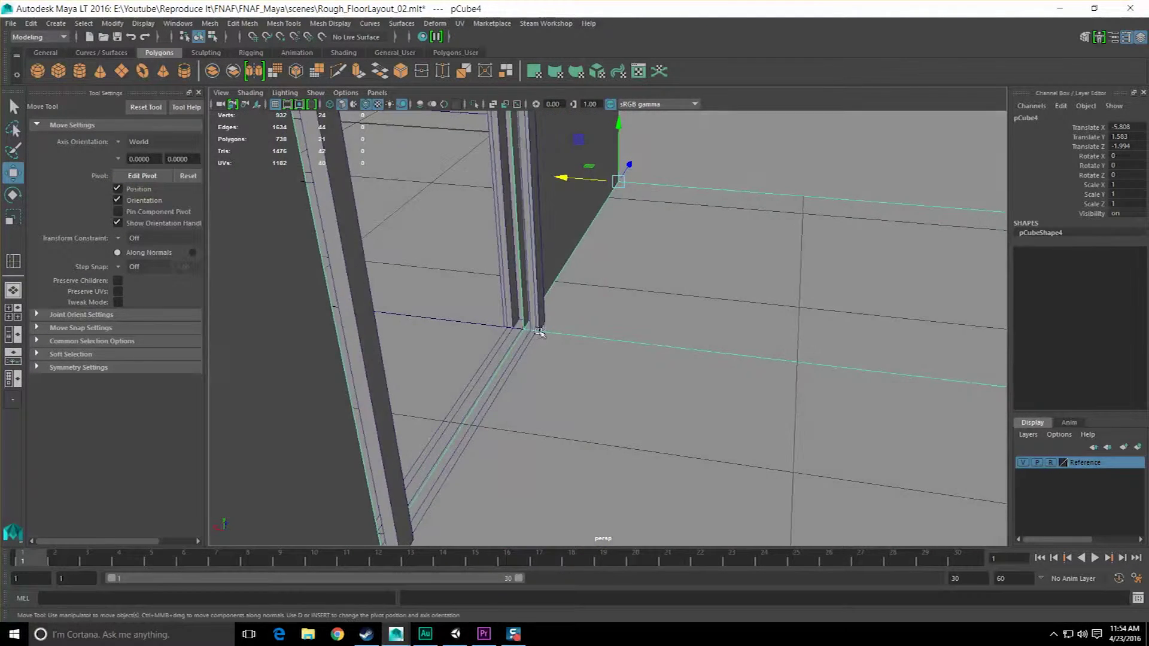
pyautogui.keyDown('alt'); pyautogui.moveTo(698, 335); pyautogui.dragTo(737, 383, button='middle'); pyautogui.keyUp('alt')
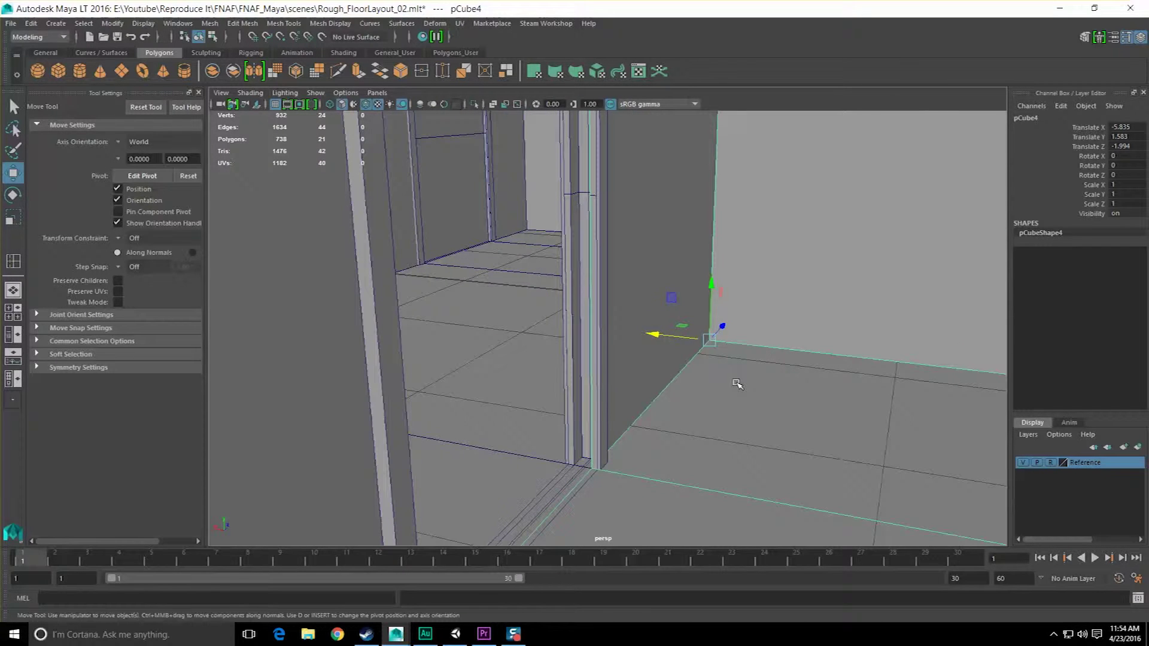
pyautogui.press('q')
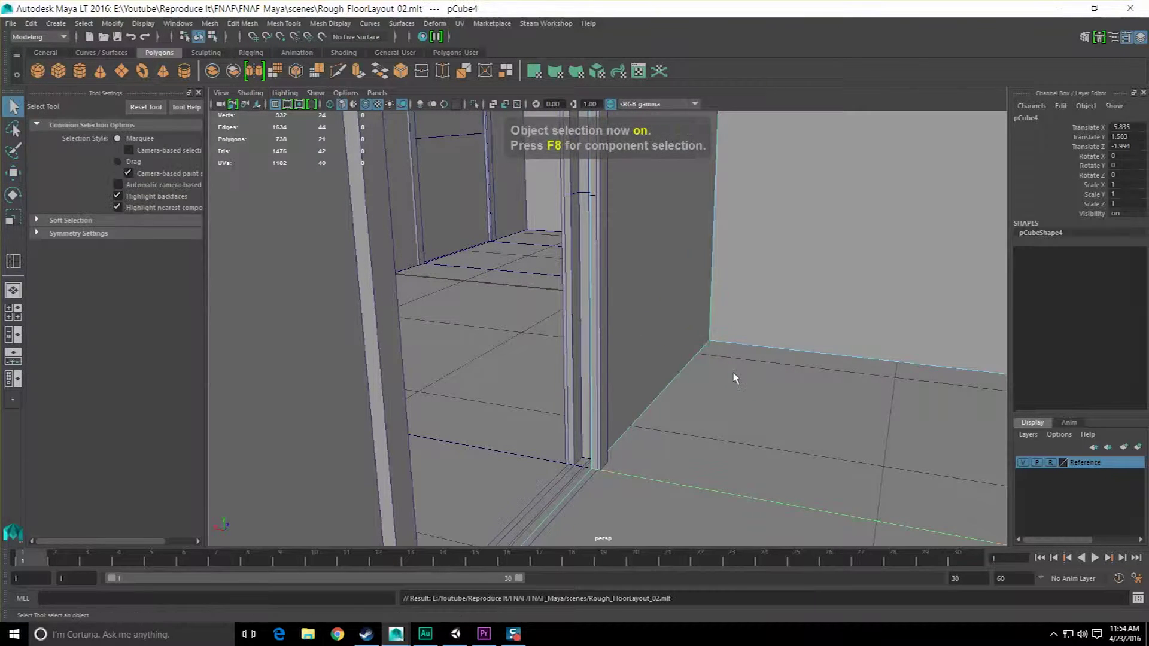
# Clear the selection and review the rooms, hallways and door frames across the whole floor layout
pyautogui.keyDown('alt'); pyautogui.moveTo(730, 379); pyautogui.dragTo(612, 369); pyautogui.keyUp('alt')
pyautogui.scroll(3, 613, 369)
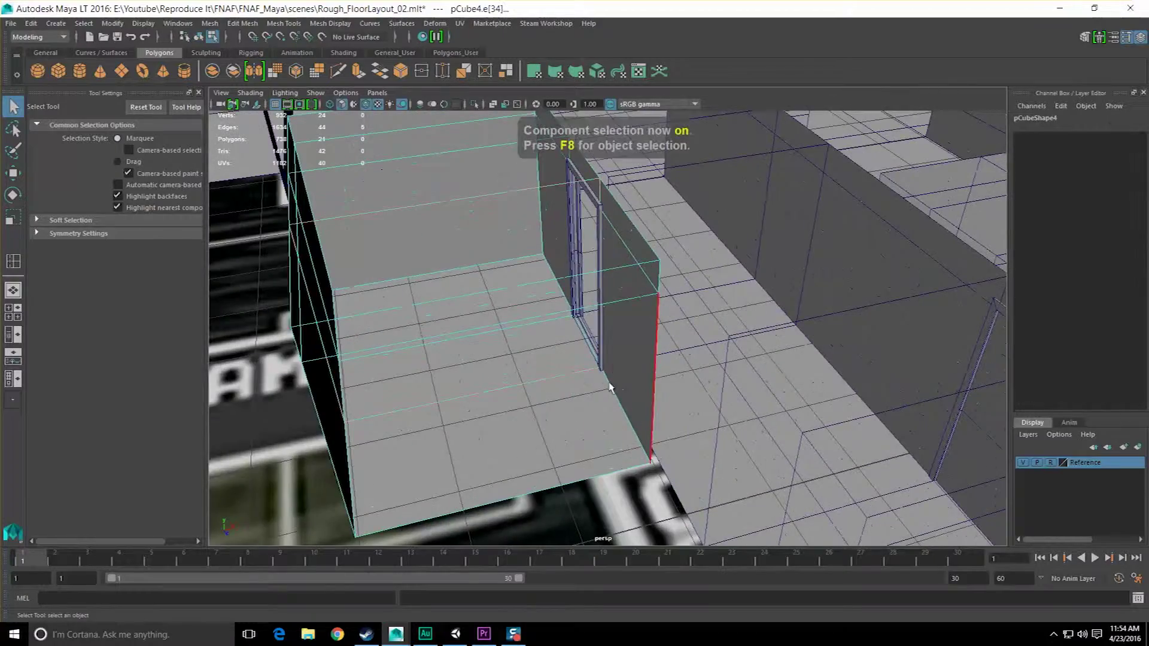
pyautogui.scroll(-4, 610, 388)
pyautogui.click(572, 509)
pyautogui.keyDown('alt'); pyautogui.moveTo(730, 366); pyautogui.dragTo(576, 307); pyautogui.keyUp('alt')
pyautogui.scroll(2, 509, 345)
pyautogui.keyDown('alt'); pyautogui.moveTo(509, 346); pyautogui.dragTo(615, 257); pyautogui.keyUp('alt')
pyautogui.scroll(5, 472, 327)
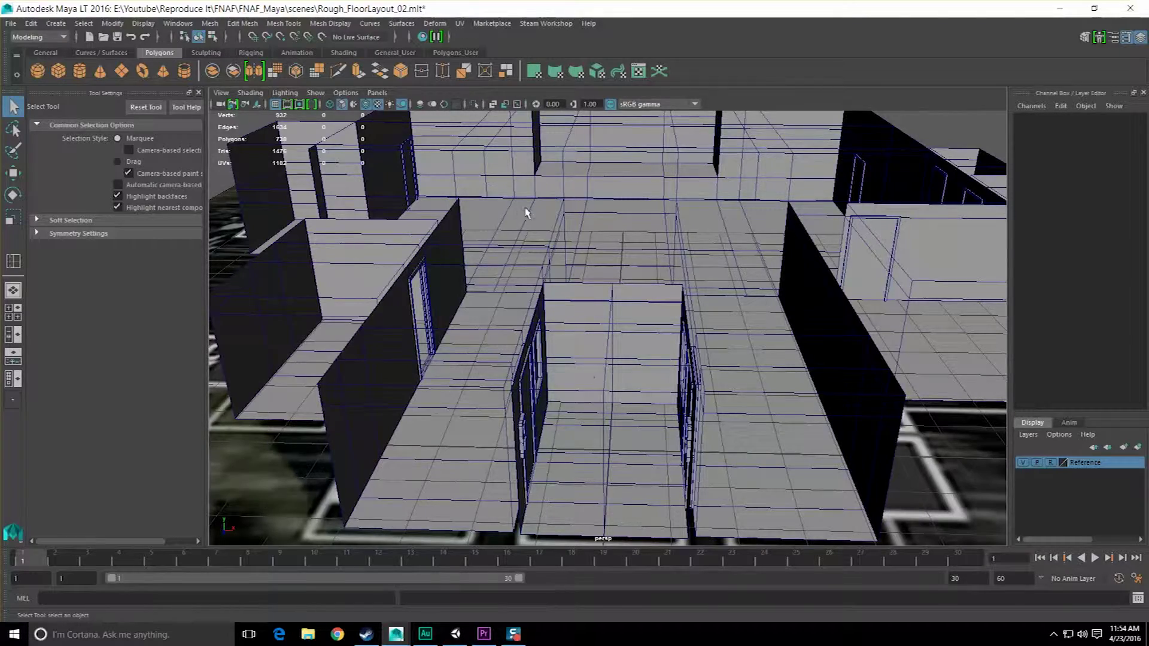
pyautogui.keyDown('alt'); pyautogui.moveTo(526, 212); pyautogui.dragTo(735, 348); pyautogui.keyUp('alt')
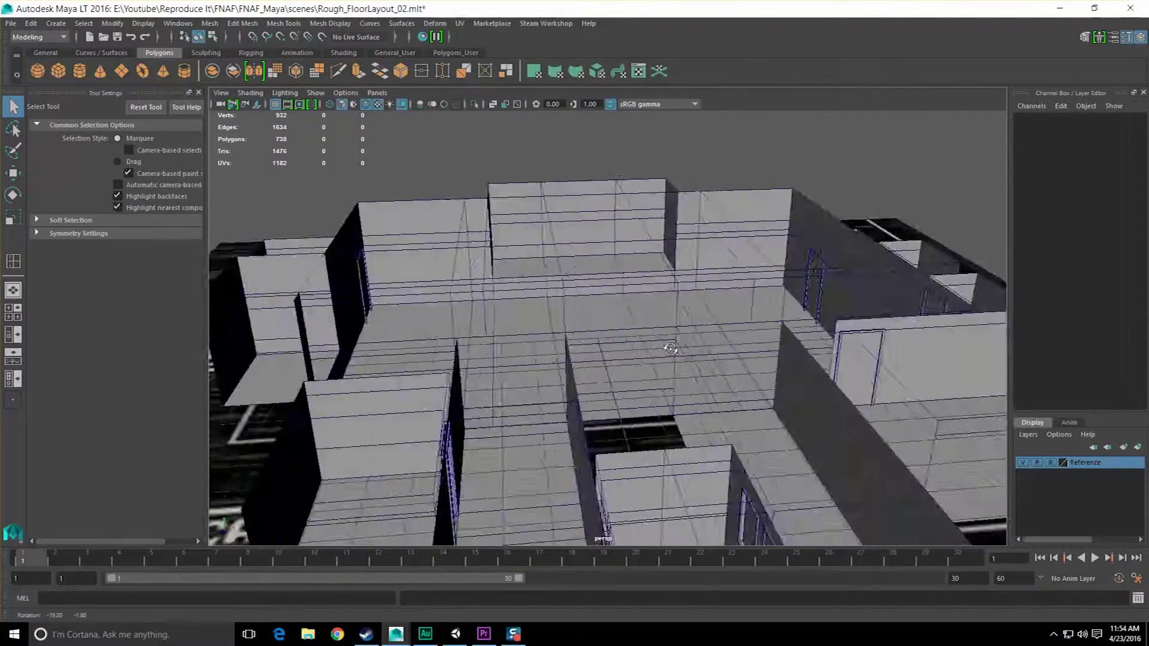
pyautogui.keyDown('alt'); pyautogui.moveTo(670, 349); pyautogui.dragTo(654, 342); pyautogui.keyUp('alt')
pyautogui.scroll(-3, 654, 342)
pyautogui.keyDown('alt'); pyautogui.moveTo(625, 243); pyautogui.dragTo(613, 288); pyautogui.keyUp('alt')
pyautogui.hotkey('ctrl', 's')
pyautogui.scroll(2, 524, 274)
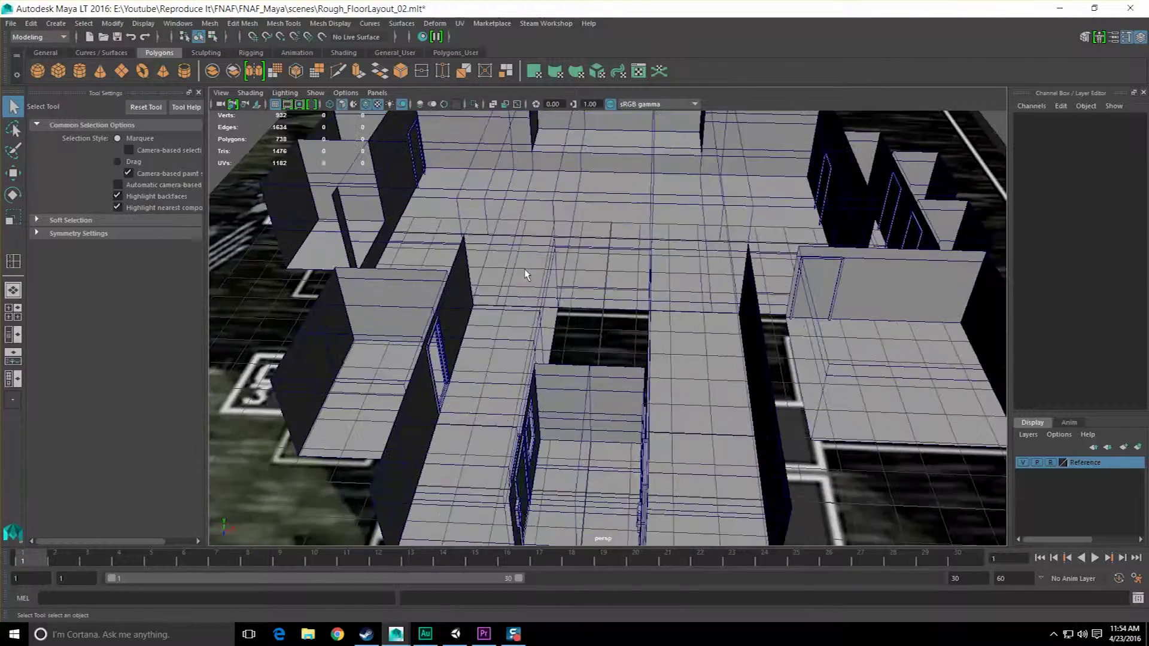
pyautogui.scroll(-4, 525, 274)
pyautogui.keyDown('alt'); pyautogui.moveTo(562, 251); pyautogui.dragTo(522, 270); pyautogui.keyUp('alt')
# Hide the Reference layer to check the floor layout on its own, and show it again
pyautogui.click(10, 22)
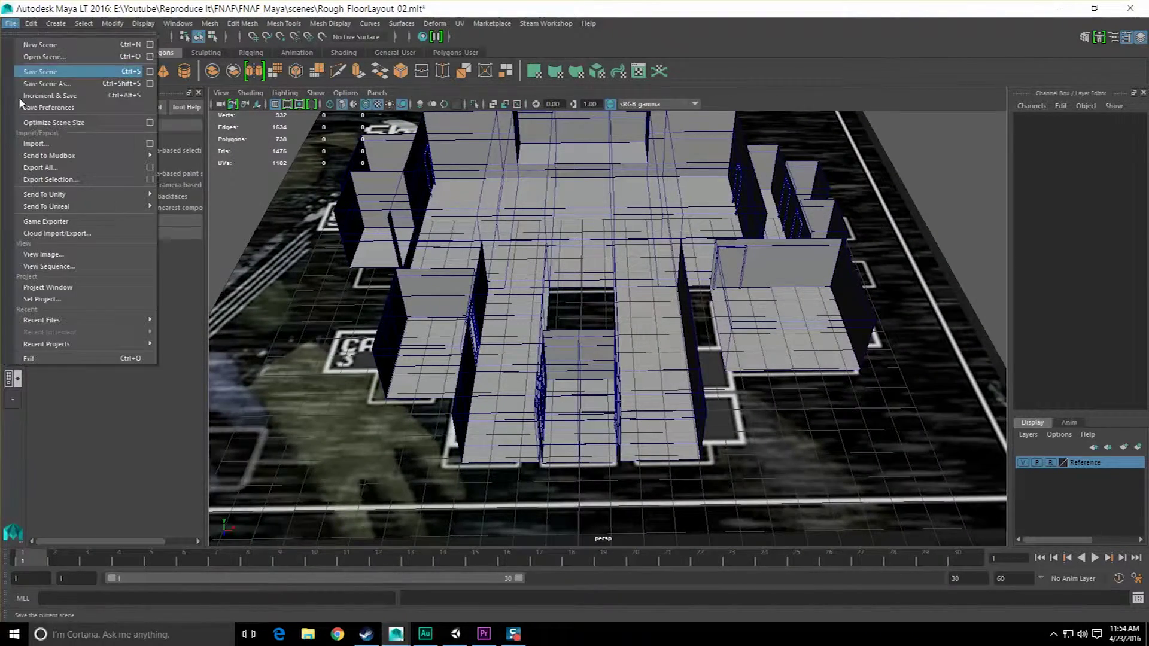
pyautogui.moveTo(78, 165)
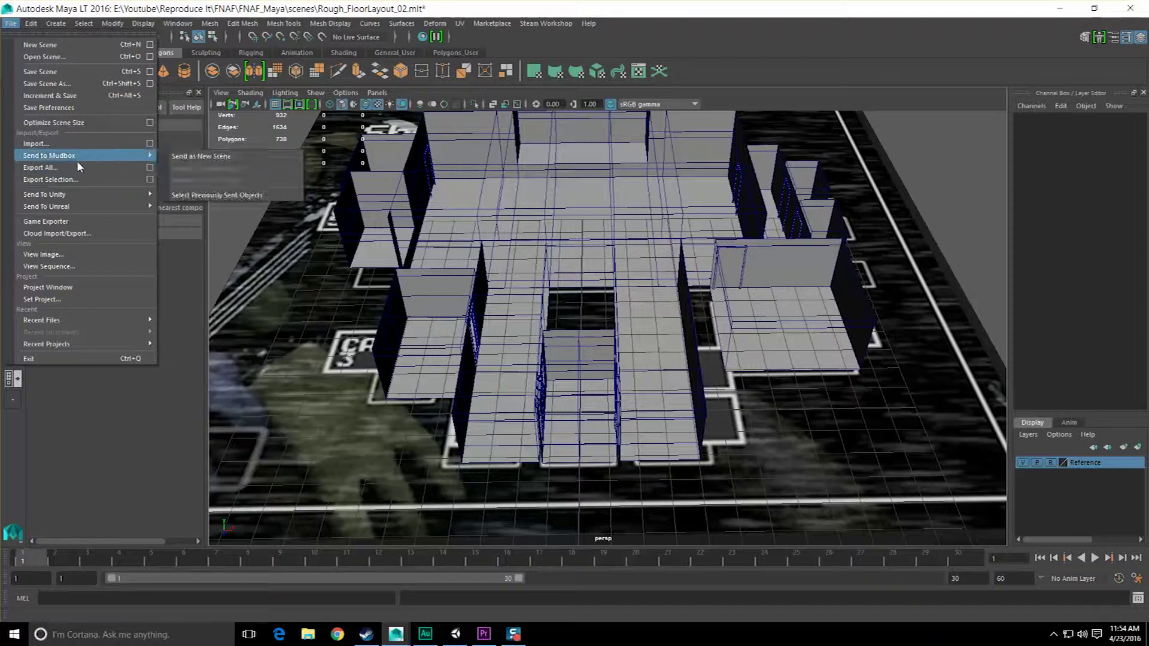
pyautogui.click(1024, 463)
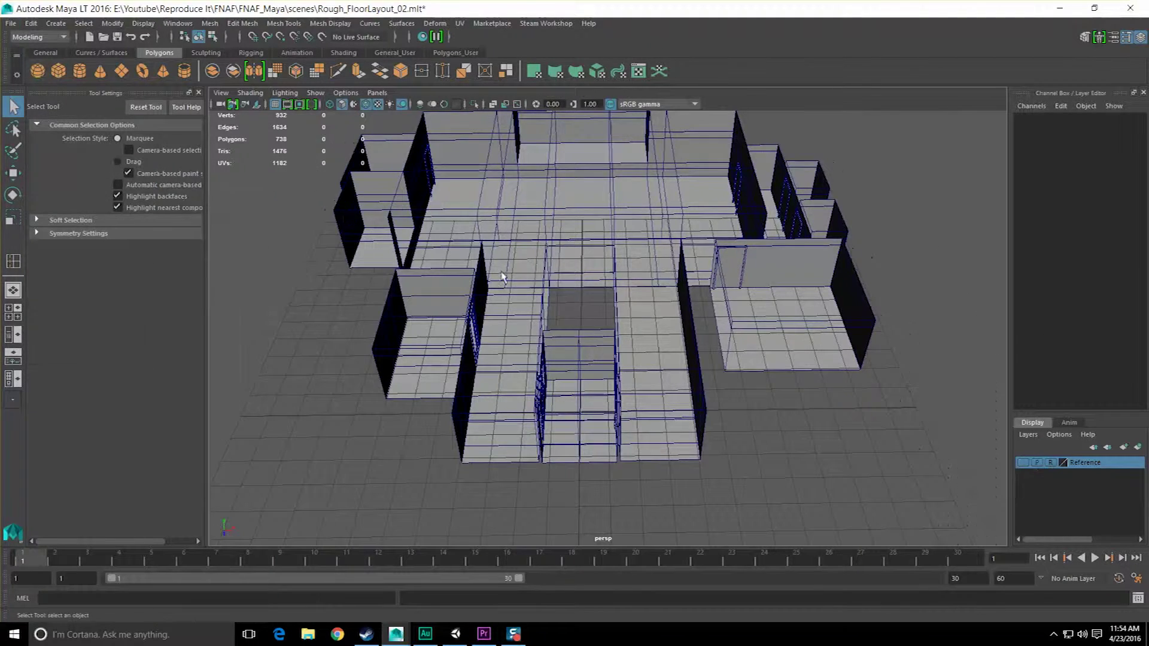
pyautogui.keyDown('alt'); pyautogui.moveTo(502, 272); pyautogui.dragTo(488, 252); pyautogui.keyUp('alt')
pyautogui.click(1024, 463)
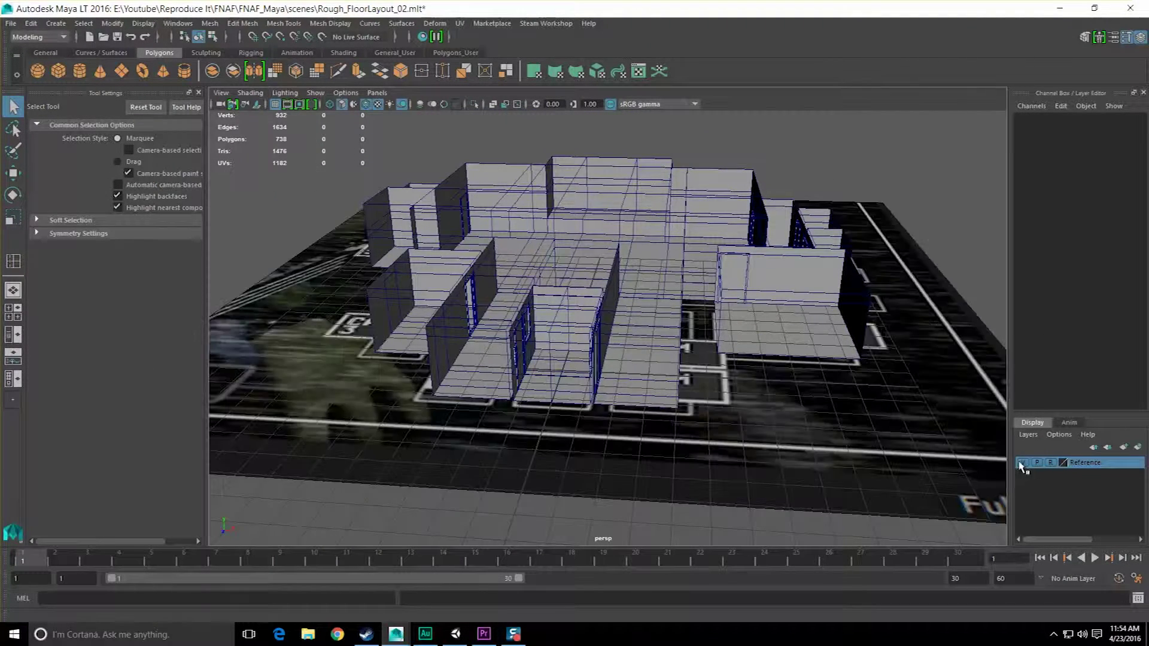
# Show all hidden objects in the scene and save it
pyautogui.click(146, 24)
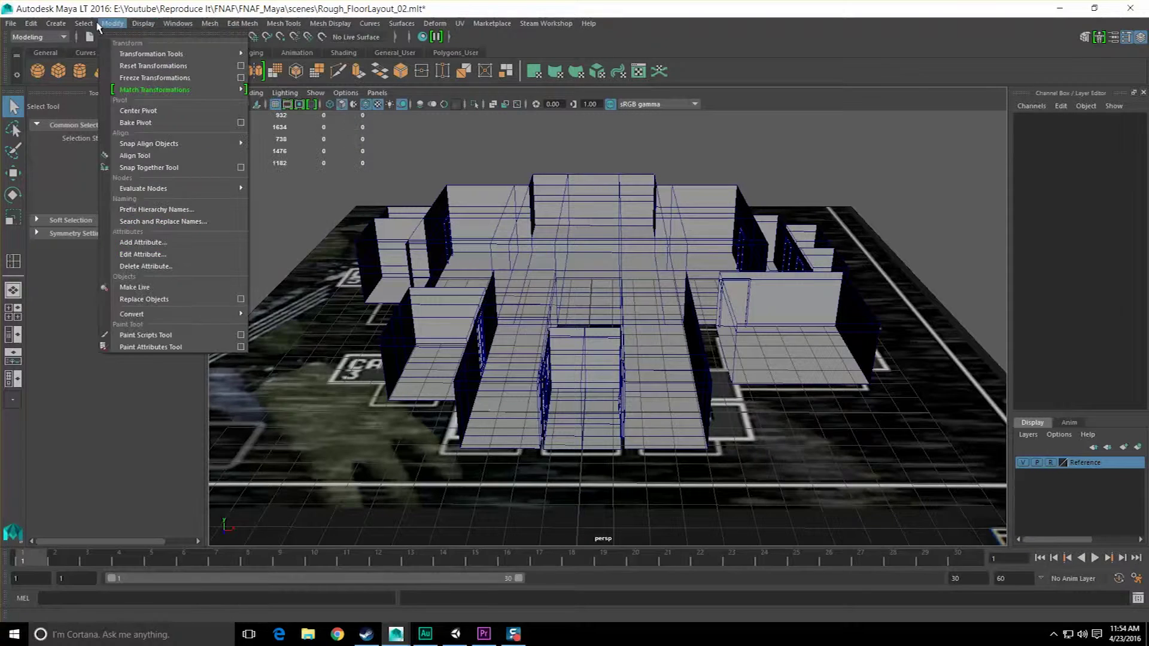
pyautogui.moveTo(175, 102)
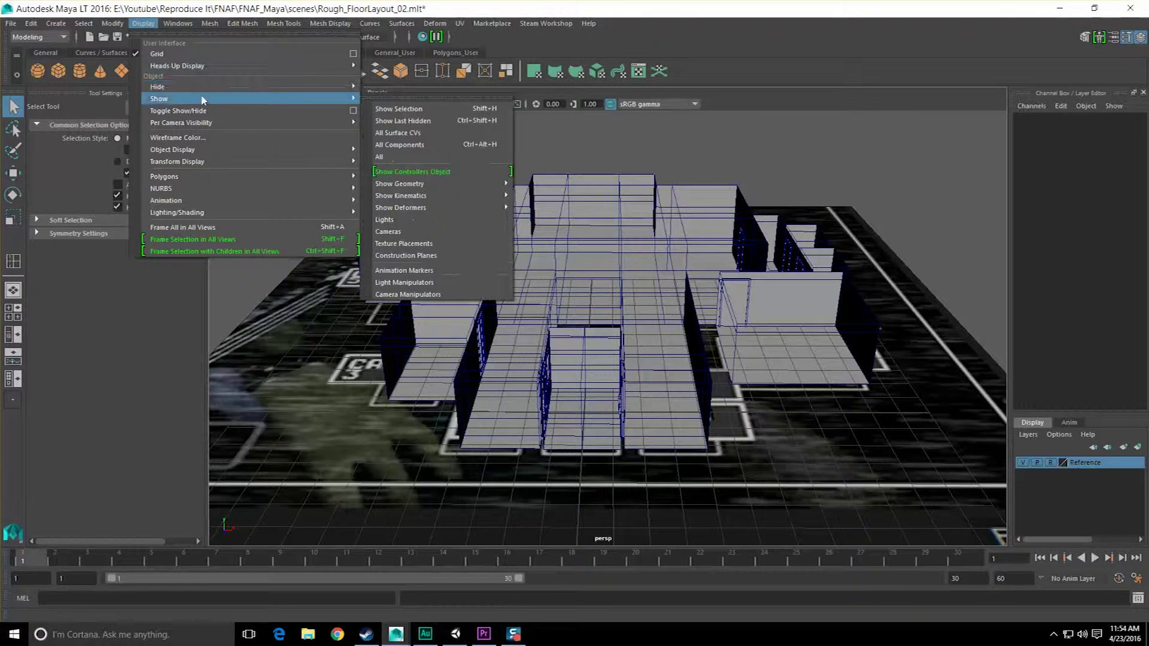
pyautogui.click(396, 156)
pyautogui.hotkey('ctrl', 's')
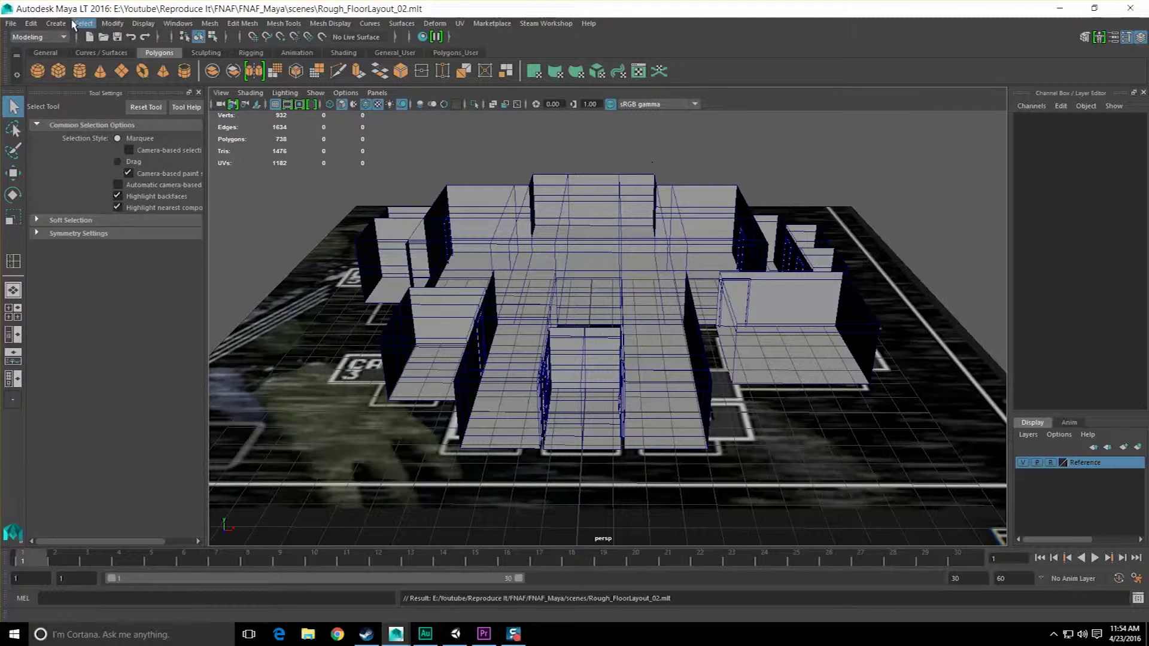
# Delete the construction history of all objects in the scene
pyautogui.click(30, 23)
pyautogui.moveTo(89, 182)
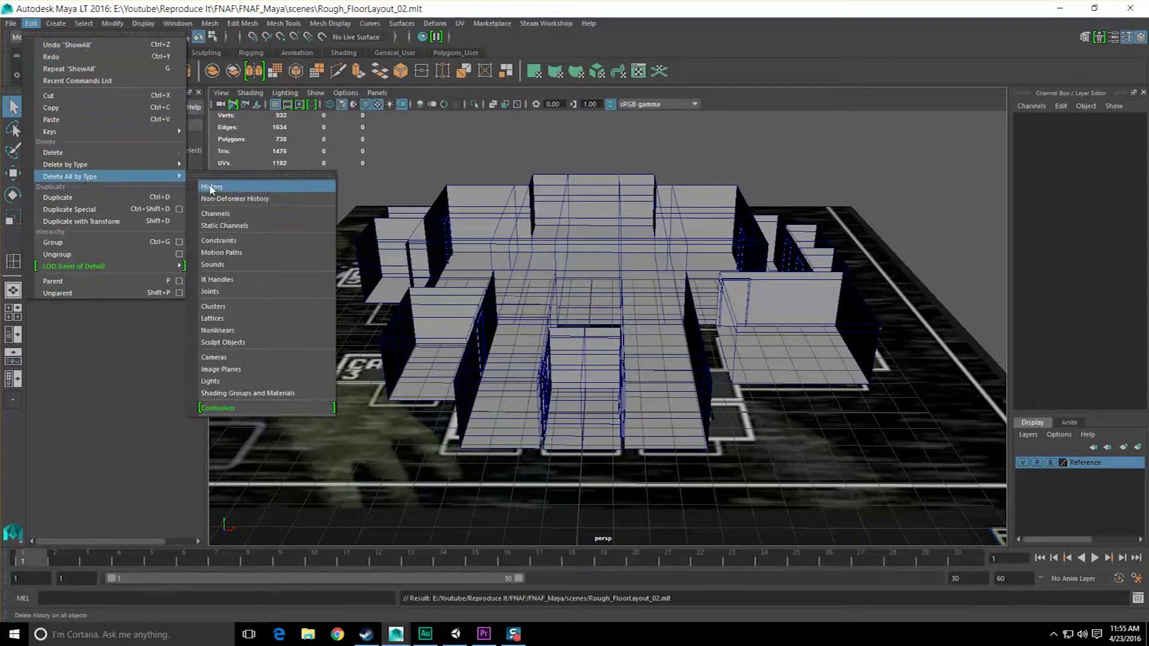
pyautogui.click(214, 187)
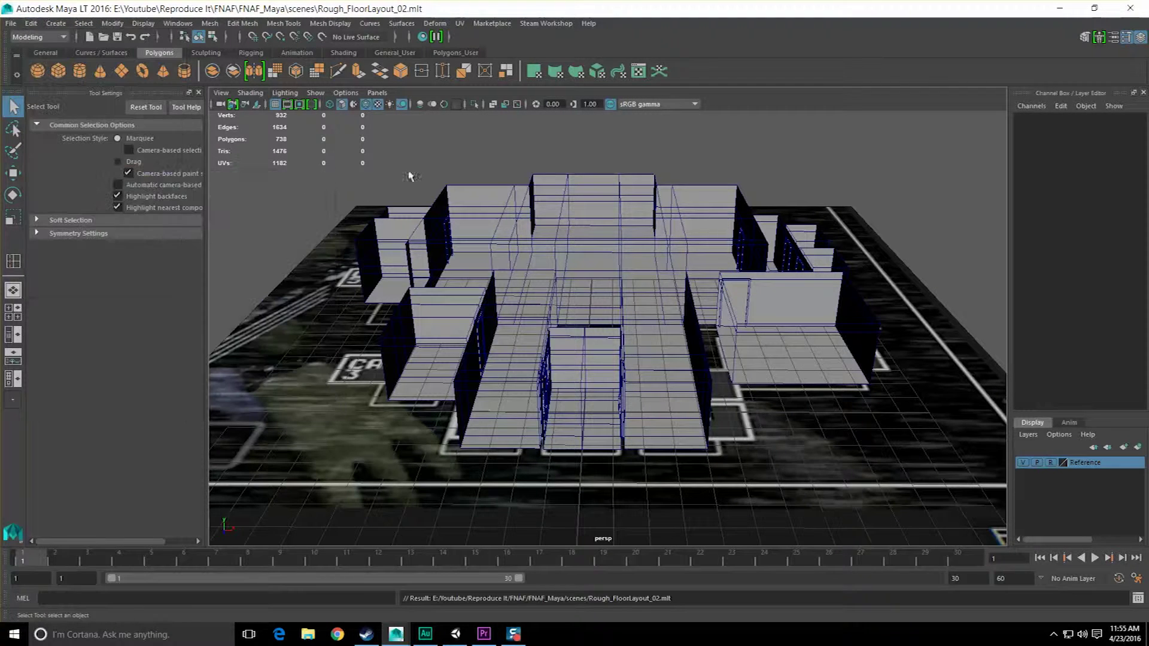
pyautogui.click(11, 24)
pyautogui.moveTo(88, 195)
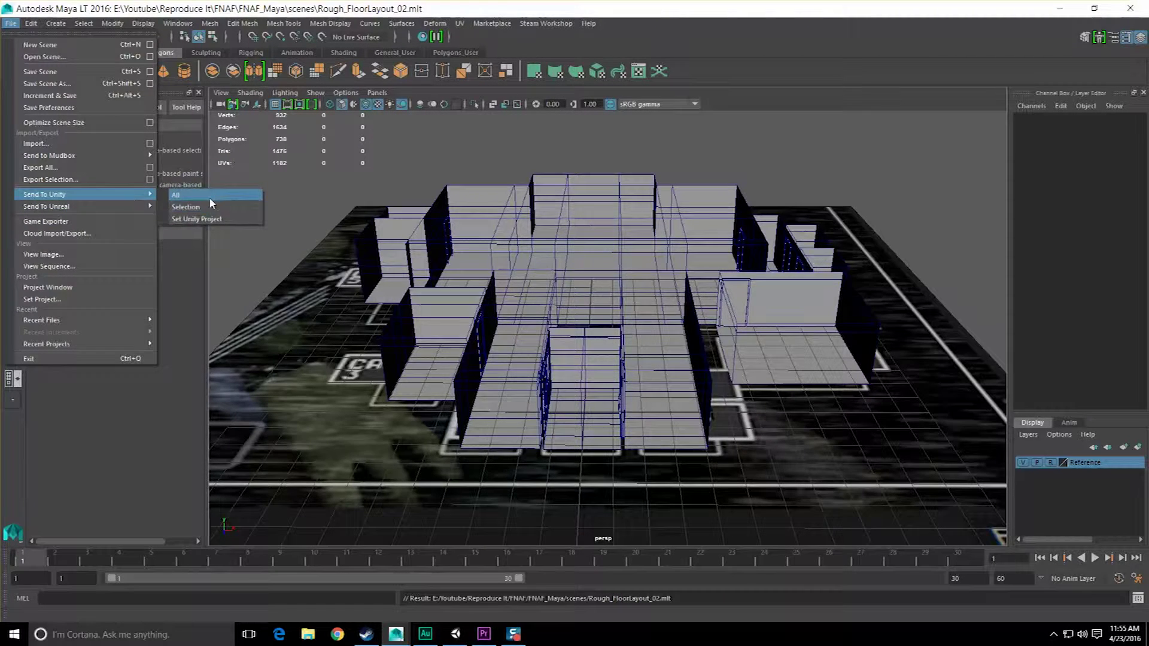
pyautogui.click(210, 219)
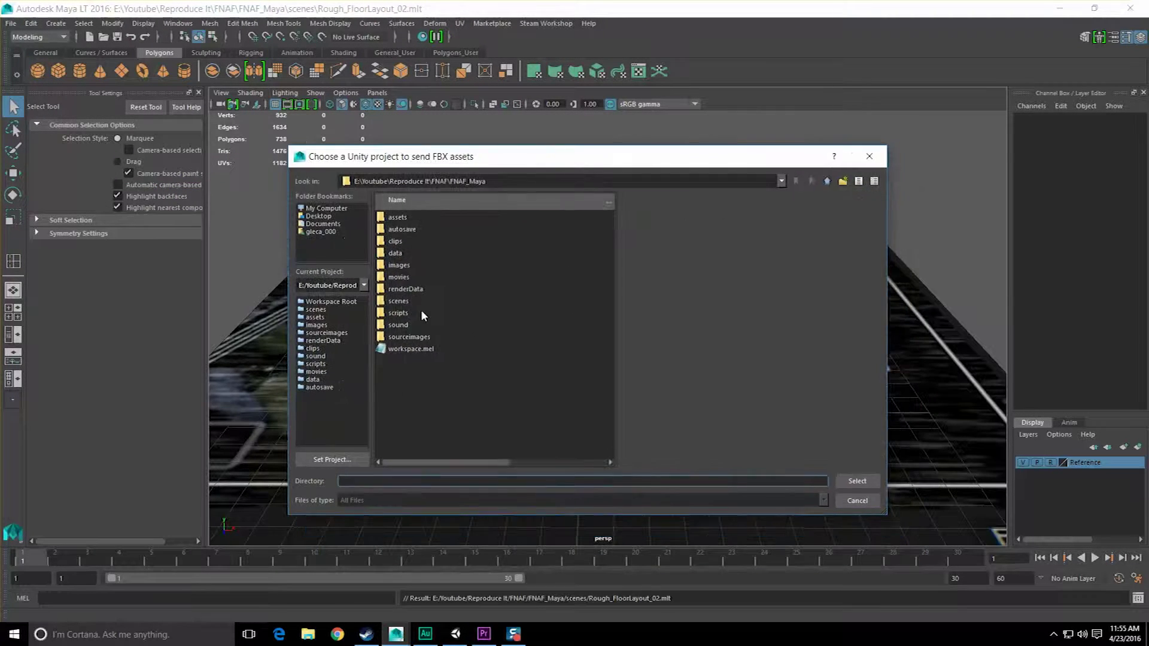
pyautogui.click(869, 157)
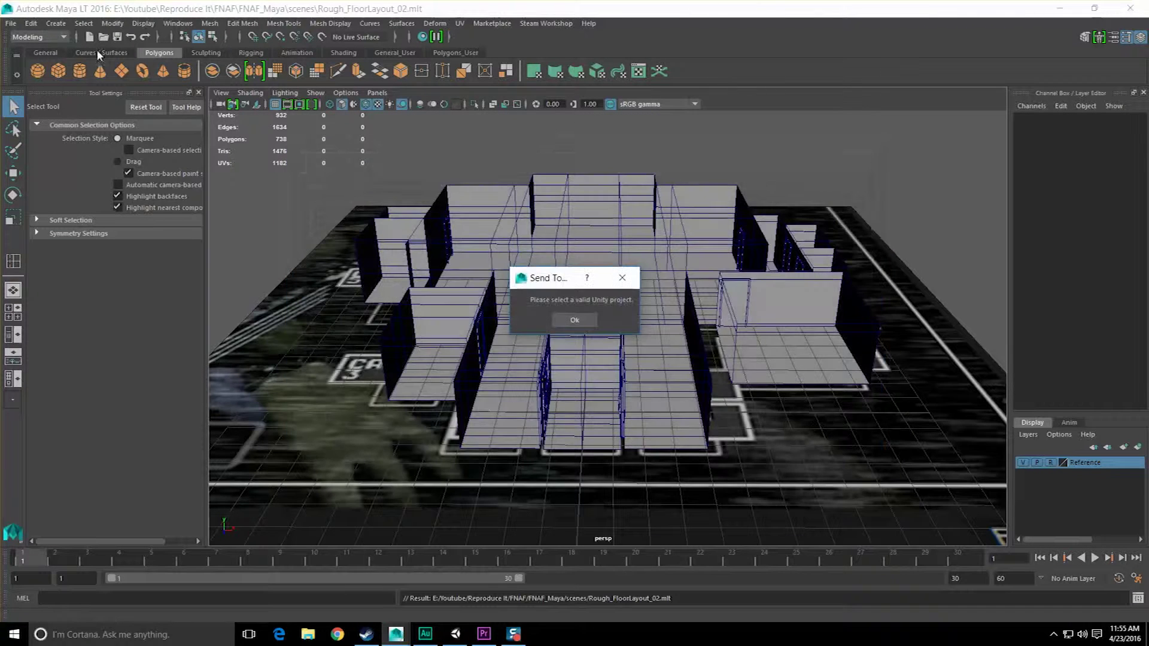
pyautogui.click(574, 320)
# Set the Unity project for sent FBX assets to the A Night At Georgies folder inside FNAF
pyautogui.click(11, 23)
pyautogui.moveTo(73, 196)
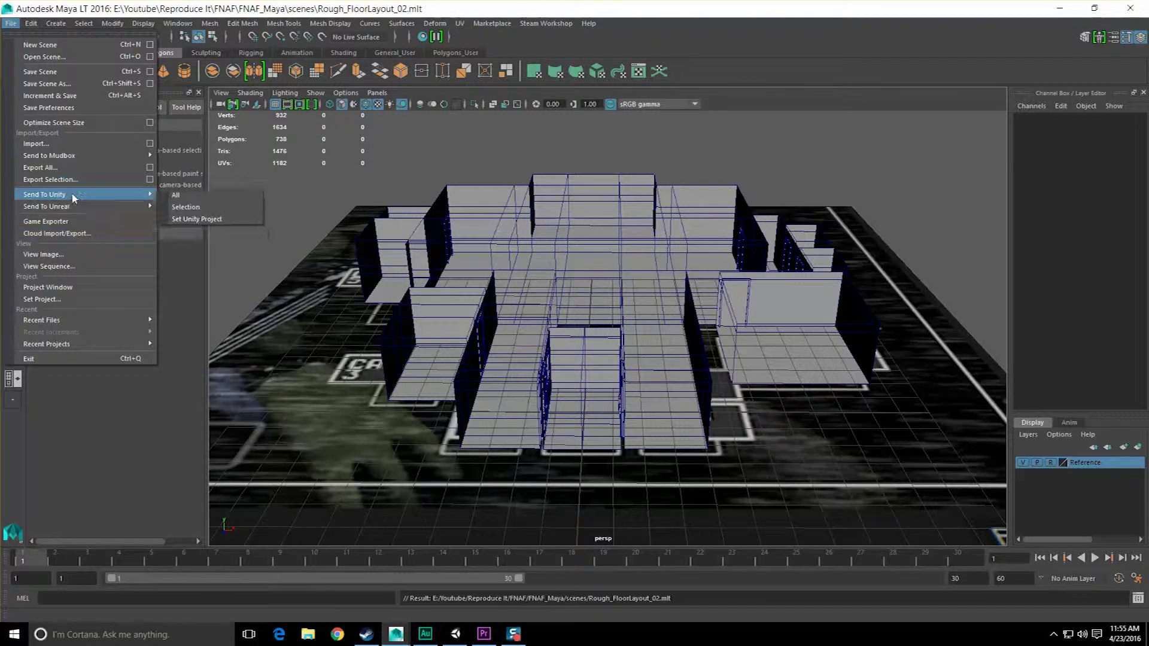
pyautogui.click(221, 219)
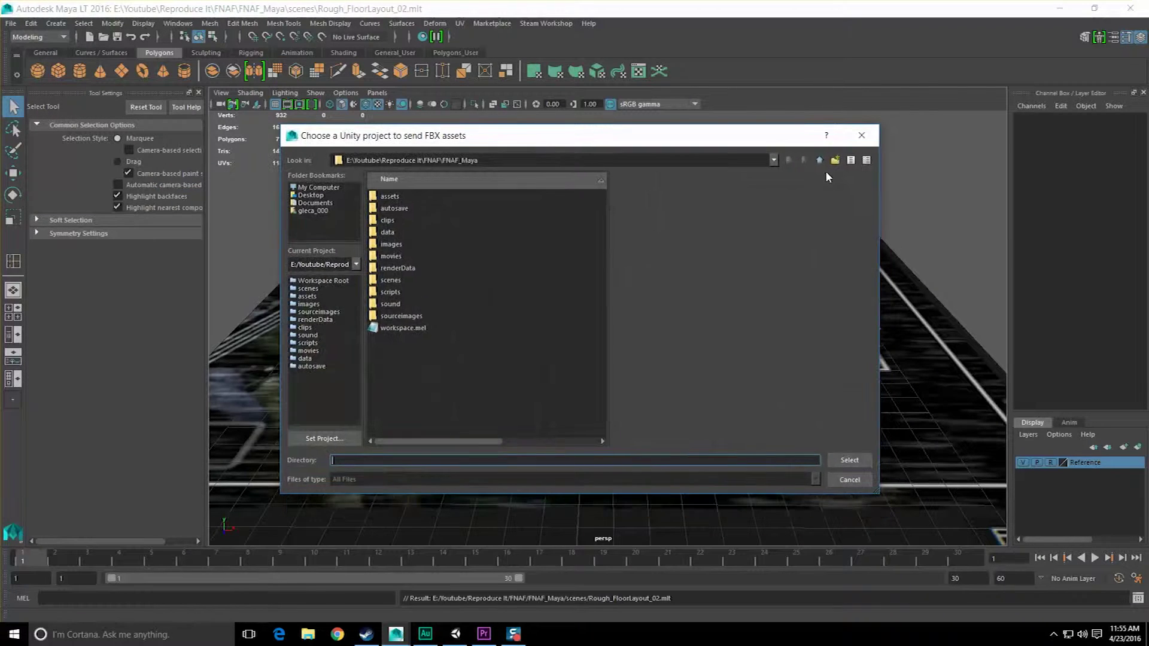
pyautogui.click(818, 162)
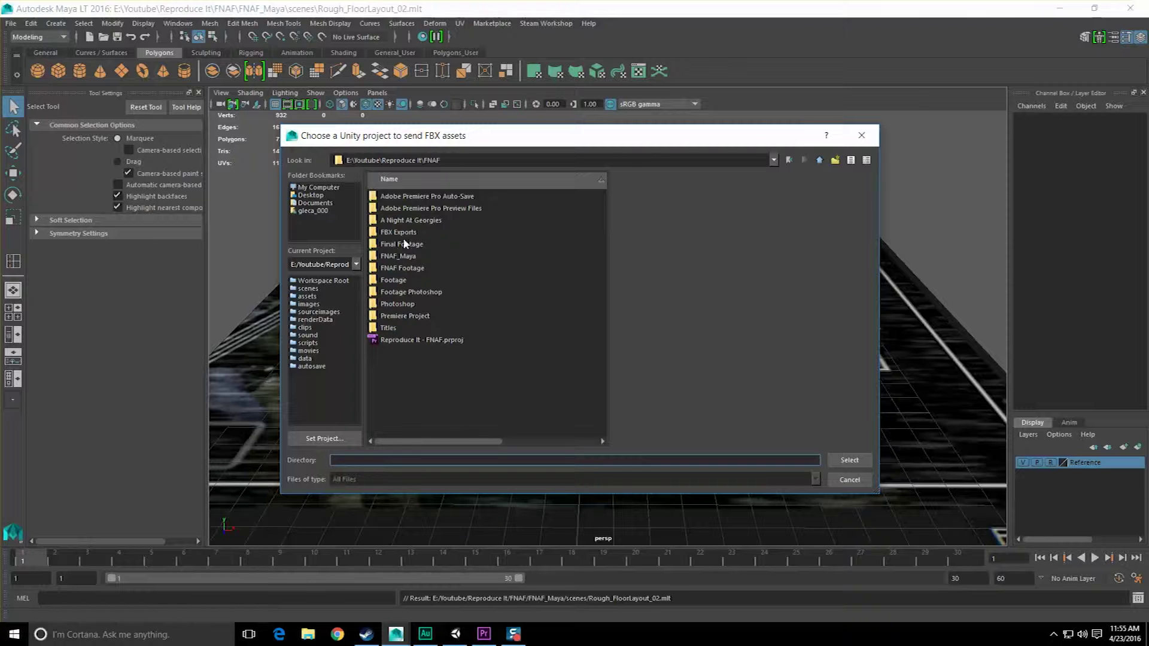
pyautogui.click(399, 222)
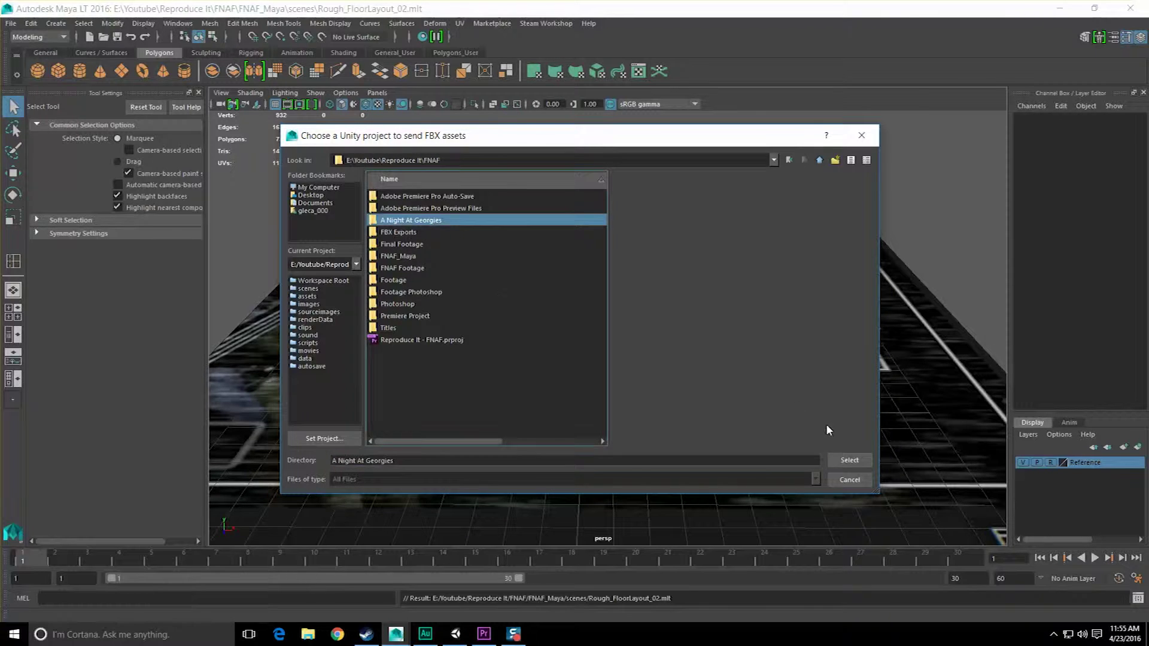
pyautogui.click(849, 460)
# Export the entire scene to Unity as an FBX named Building_01 in the project's Assets\FBX folder
pyautogui.click(11, 23)
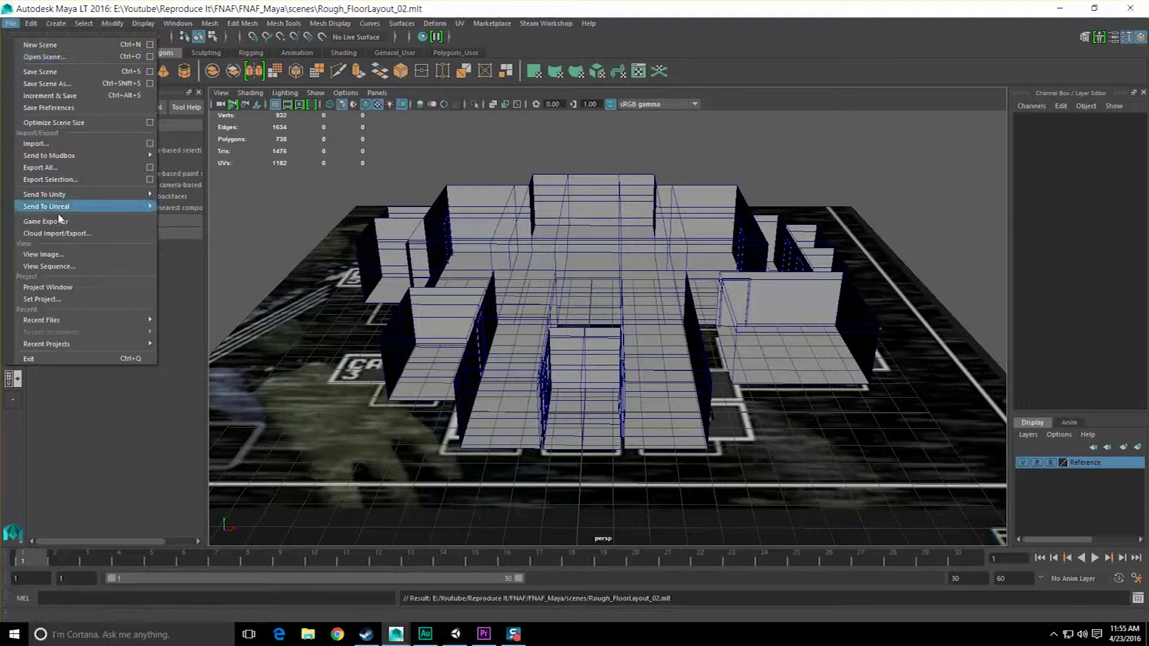
pyautogui.moveTo(78, 195)
pyautogui.click(192, 206)
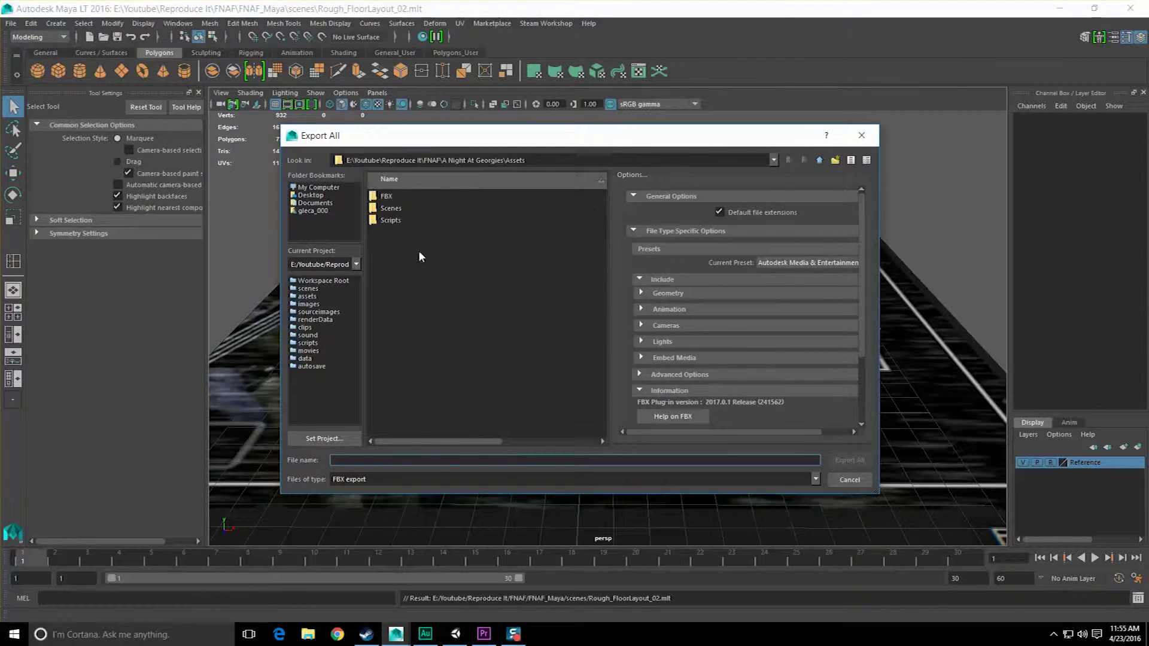
pyautogui.doubleClick(386, 196)
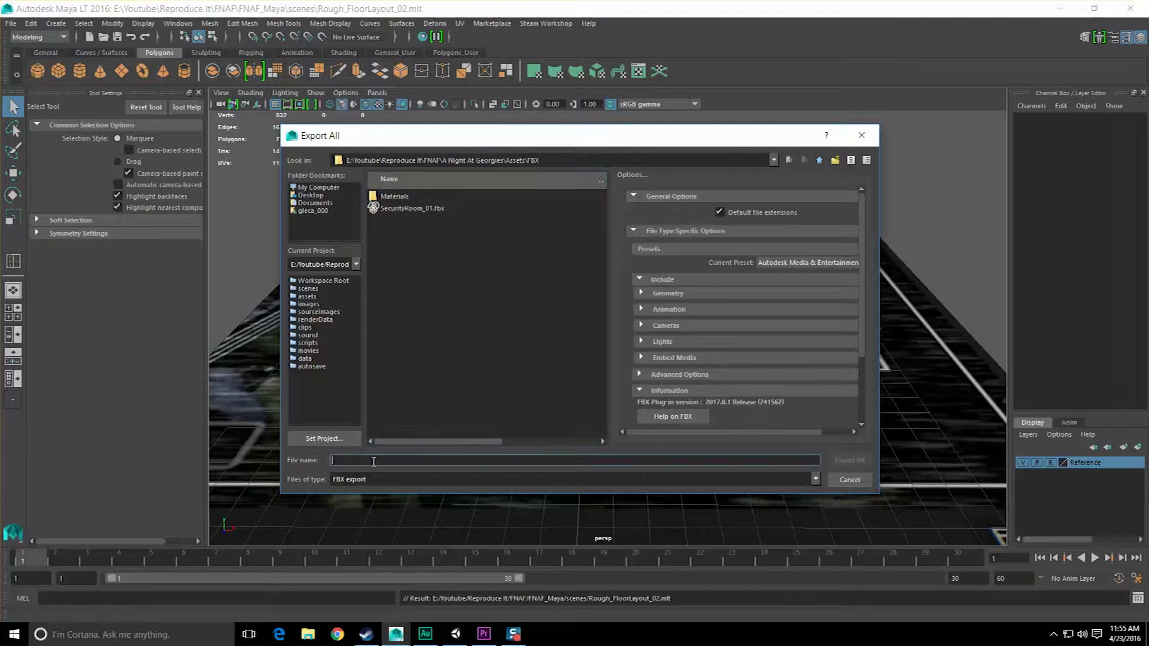
pyautogui.write('En')
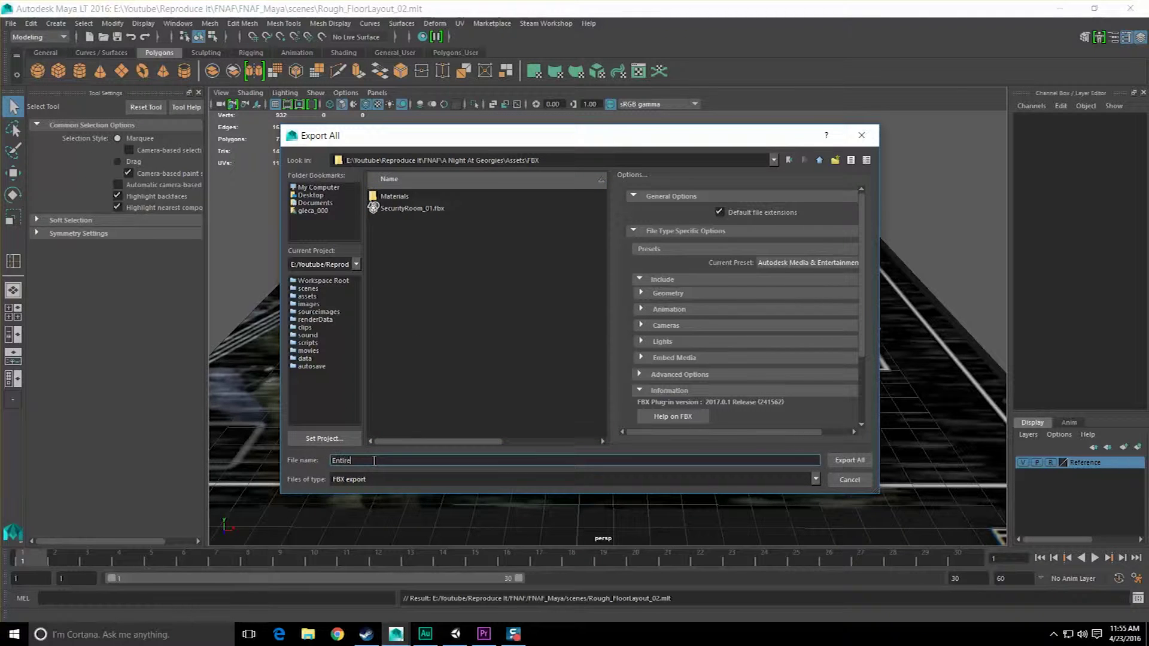
pyautogui.write('tir')
pyautogui.press('BackSpace')
pyautogui.press('BackSpace')
pyautogui.press('BackSpace')
pyautogui.press('BackSpace')
pyautogui.press('BackSpace')
pyautogui.write('Bu')
pyautogui.press('BackSpace')
pyautogui.press('BackSpace')
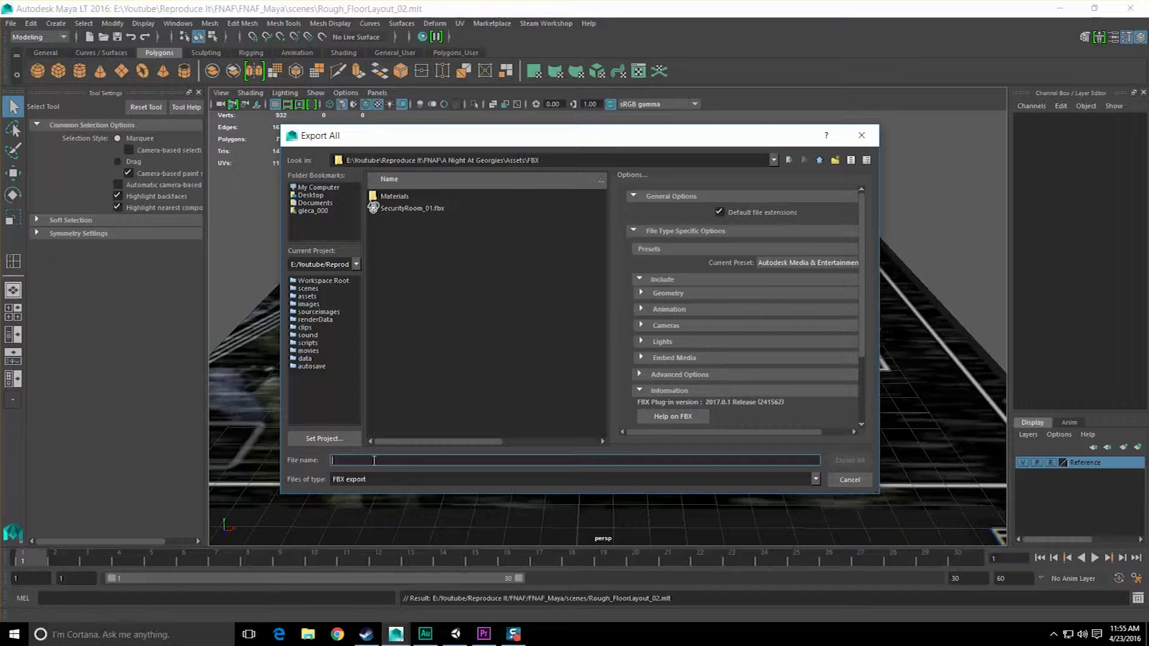
pyautogui.write('Building_01')
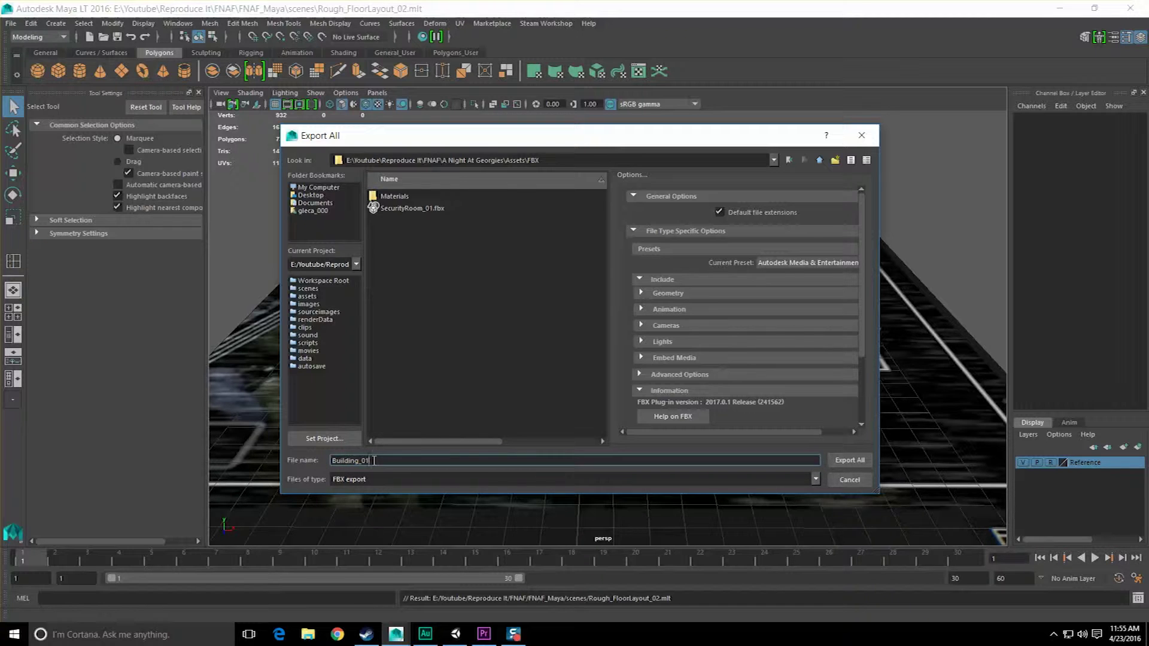
pyautogui.press('Return')
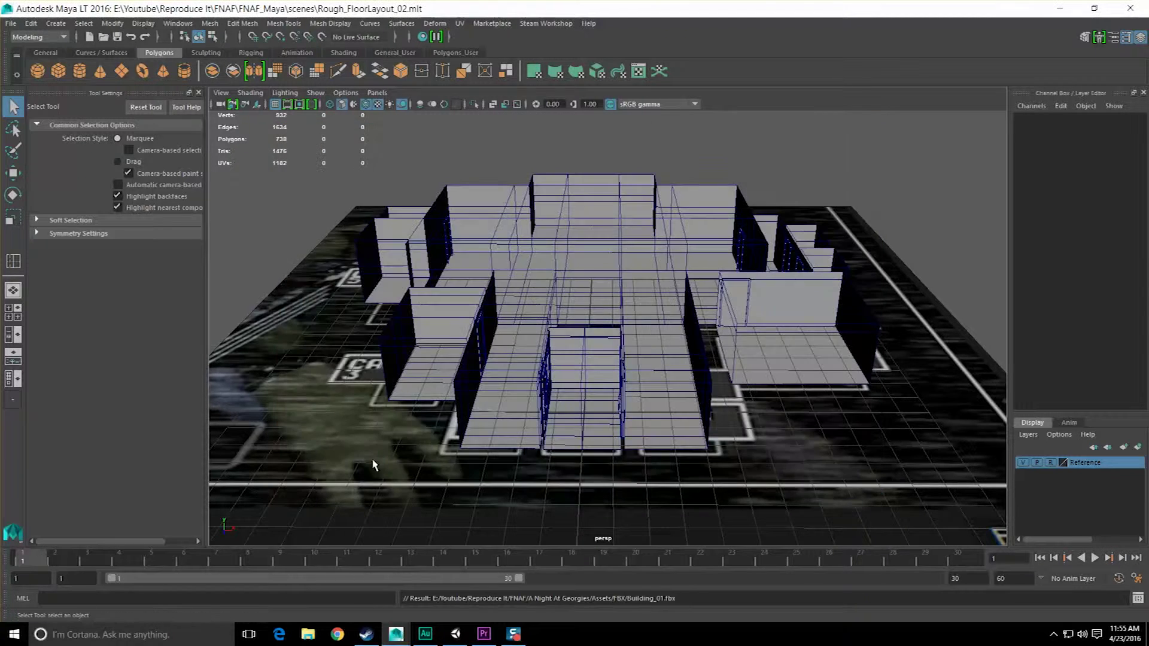
# Switch to Unity and place the Building_01 model from the project's FBX folder into the scene
pyautogui.click(456, 633)
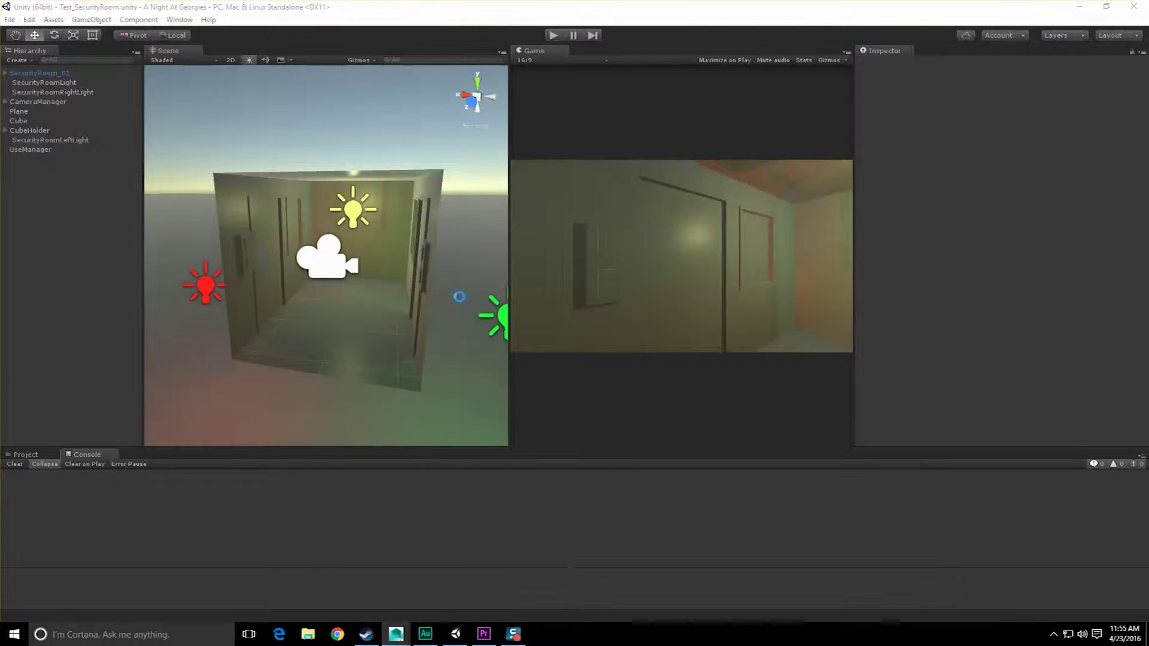
pyautogui.keyDown('alt'); pyautogui.moveTo(395, 250); pyautogui.dragTo(363, 275); pyautogui.keyUp('alt')
pyautogui.scroll(-6, 384, 274)
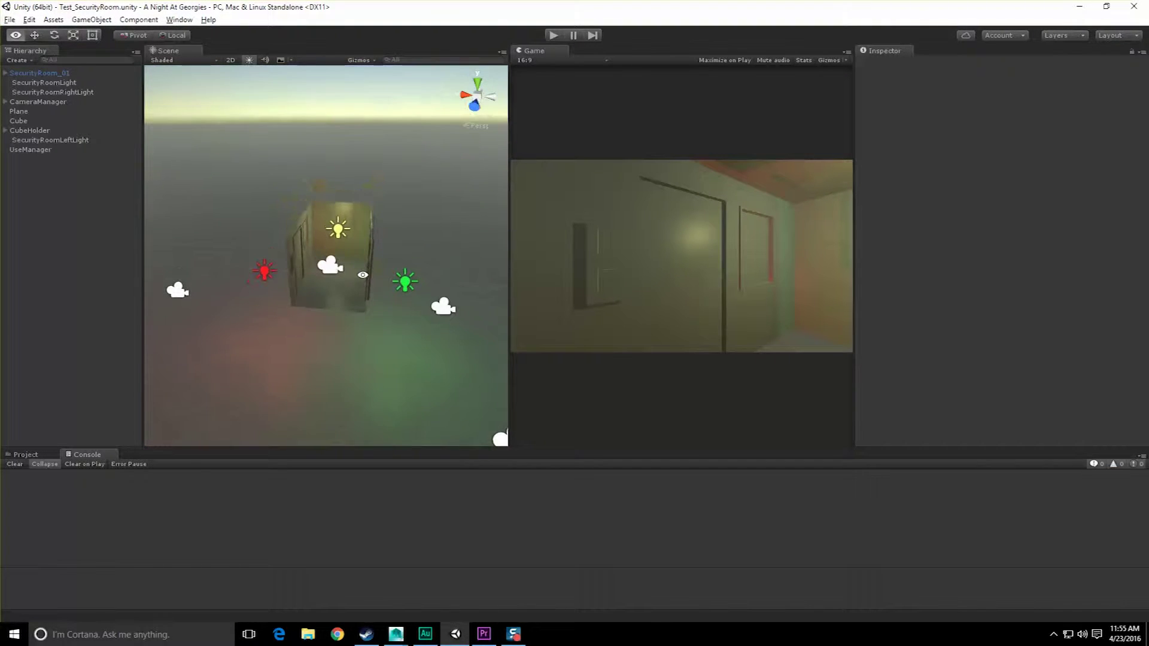
pyautogui.click(25, 454)
pyautogui.click(36, 541)
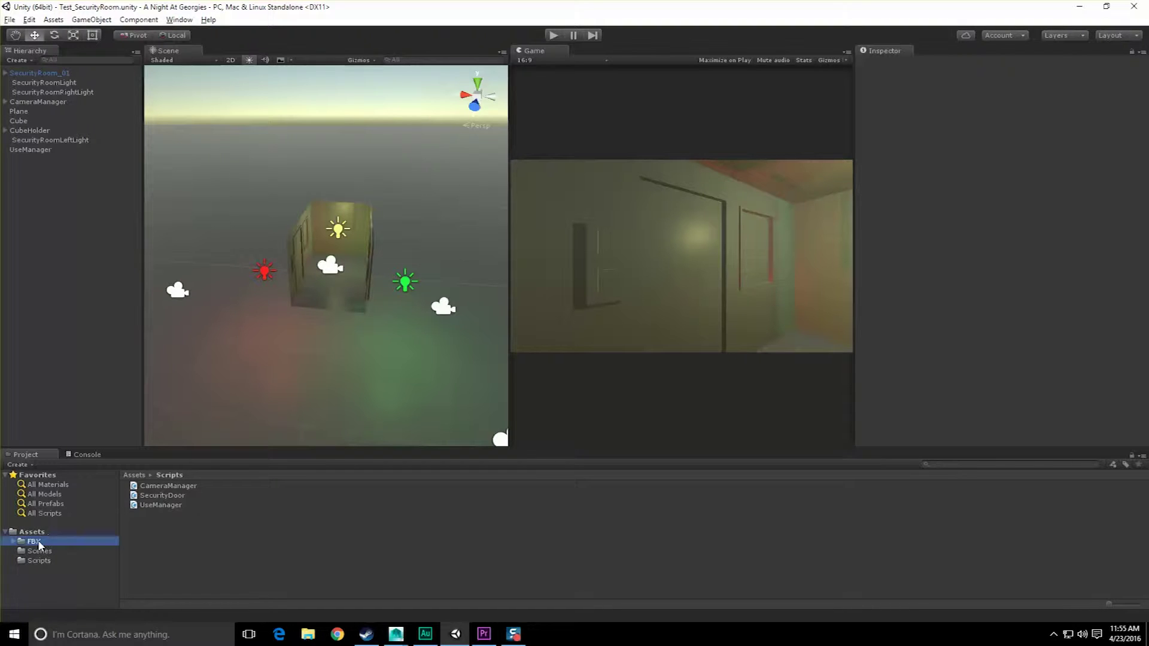
pyautogui.click(274, 390)
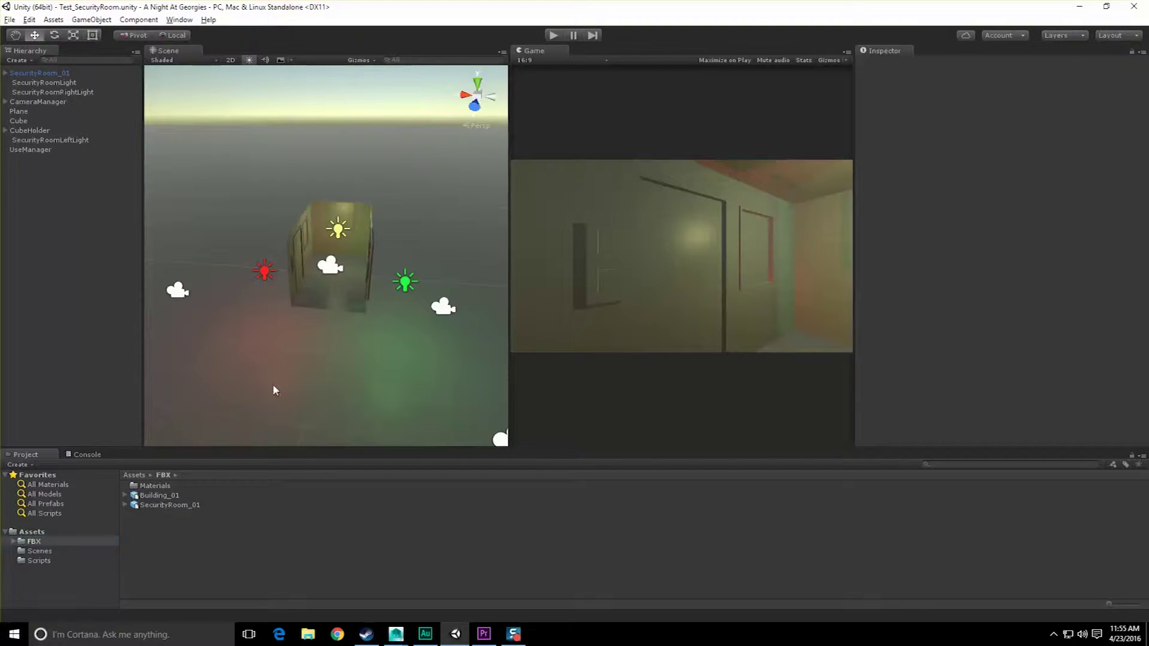
pyautogui.moveTo(283, 385); pyautogui.dragTo(281, 386)
# Set the scale factor in the Building_01 import settings to 100 and apply it
pyautogui.click(154, 495)
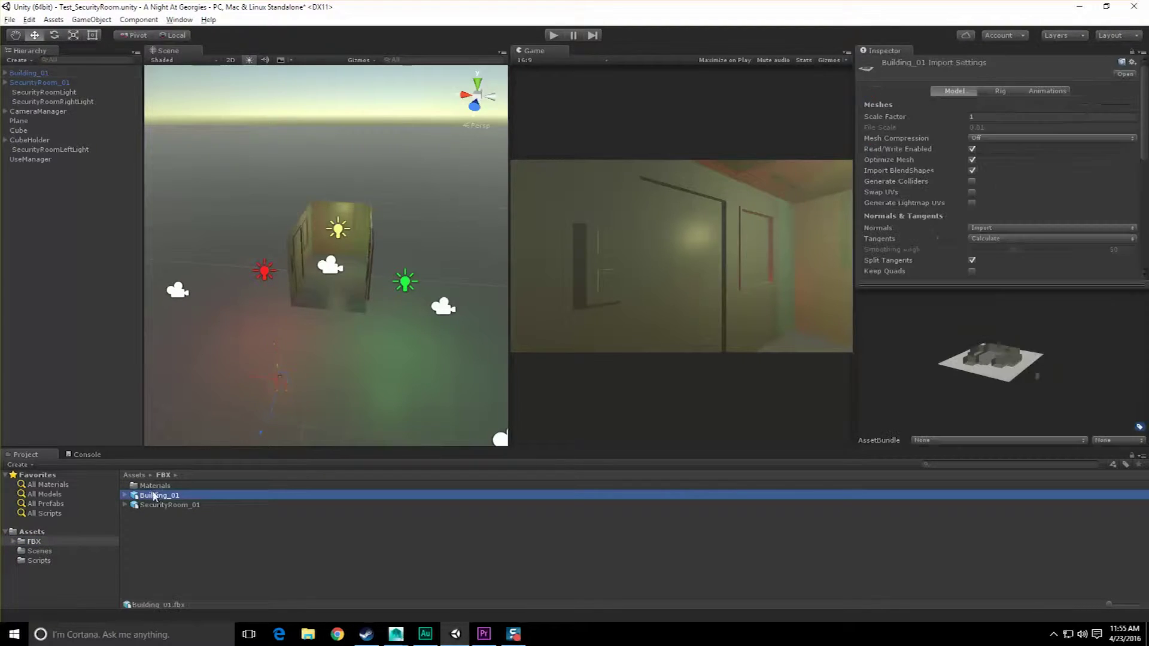
pyautogui.click(992, 116)
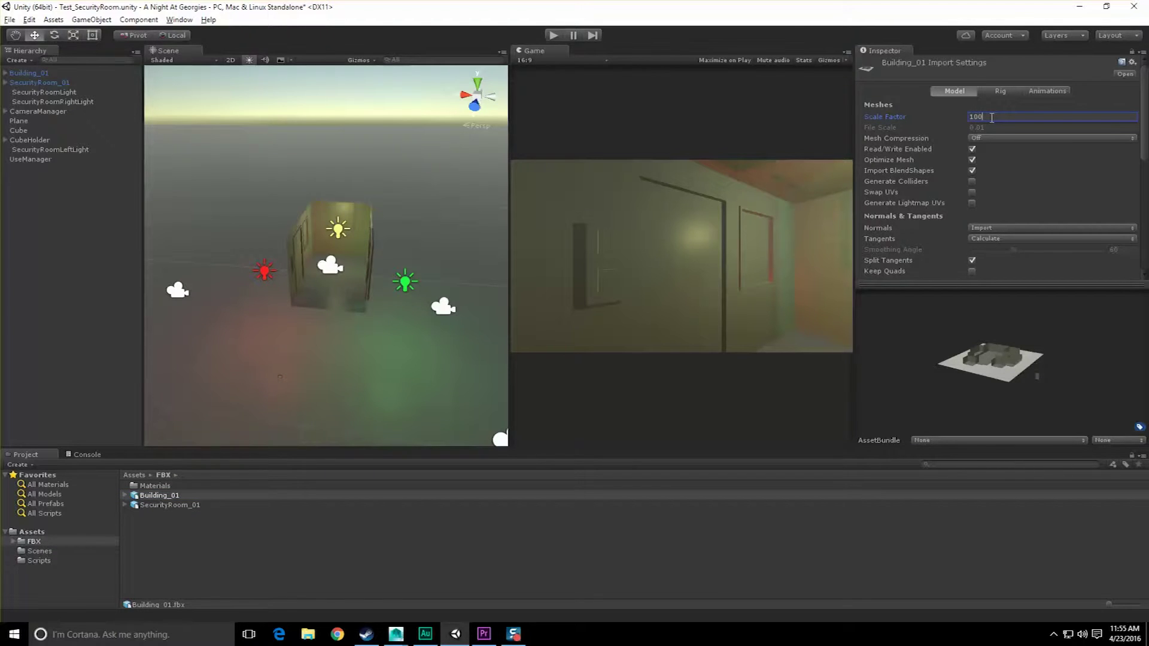
pyautogui.scroll(-10, 1015, 172)
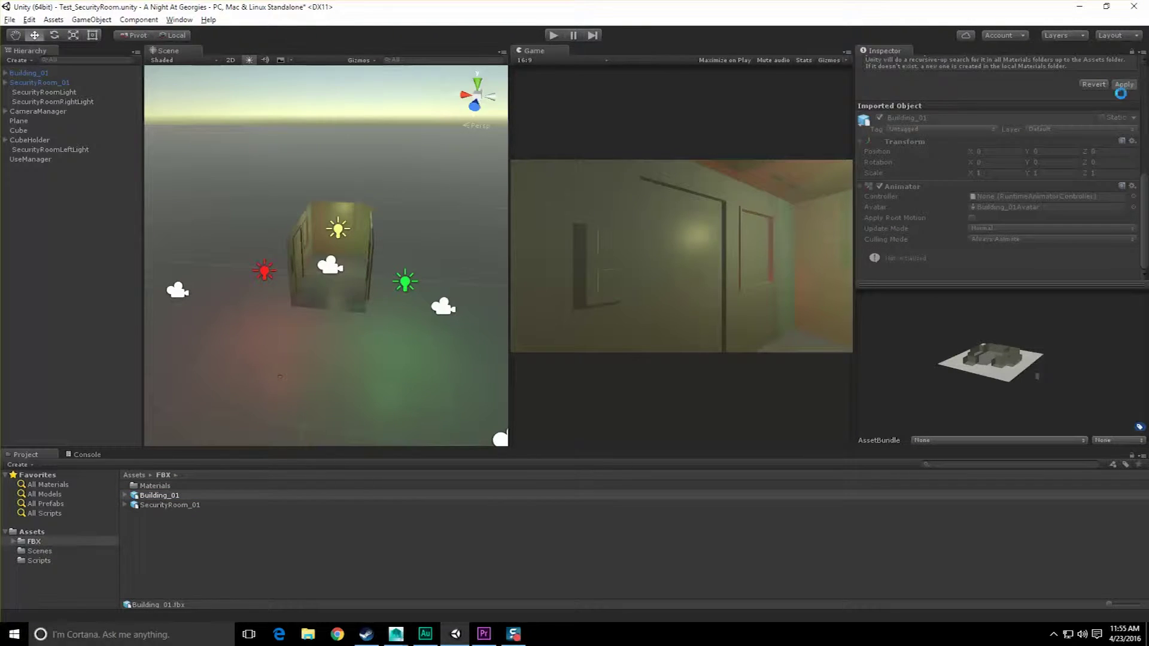
# Reset the transform of the placed Building_01 object
pyautogui.keyDown('alt'); pyautogui.moveTo(341, 237); pyautogui.dragTo(245, 234); pyautogui.keyUp('alt')
pyautogui.click(313, 361)
pyautogui.keyDown('alt'); pyautogui.moveTo(312, 362); pyautogui.dragTo(343, 317); pyautogui.keyUp('alt')
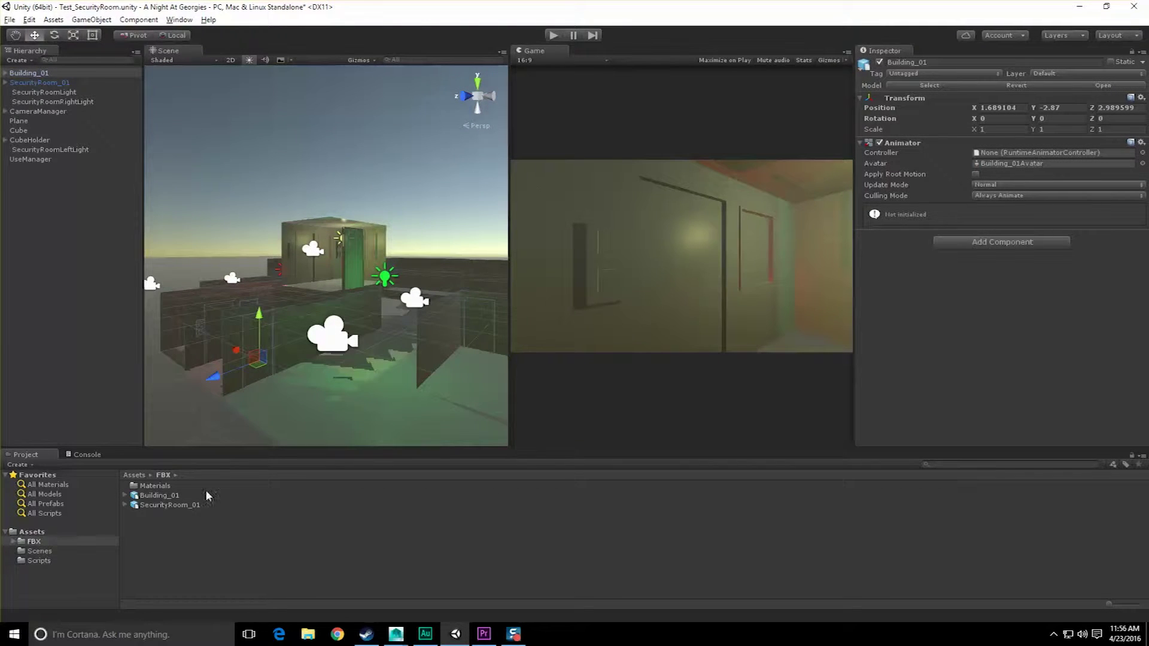
pyautogui.click(1140, 98)
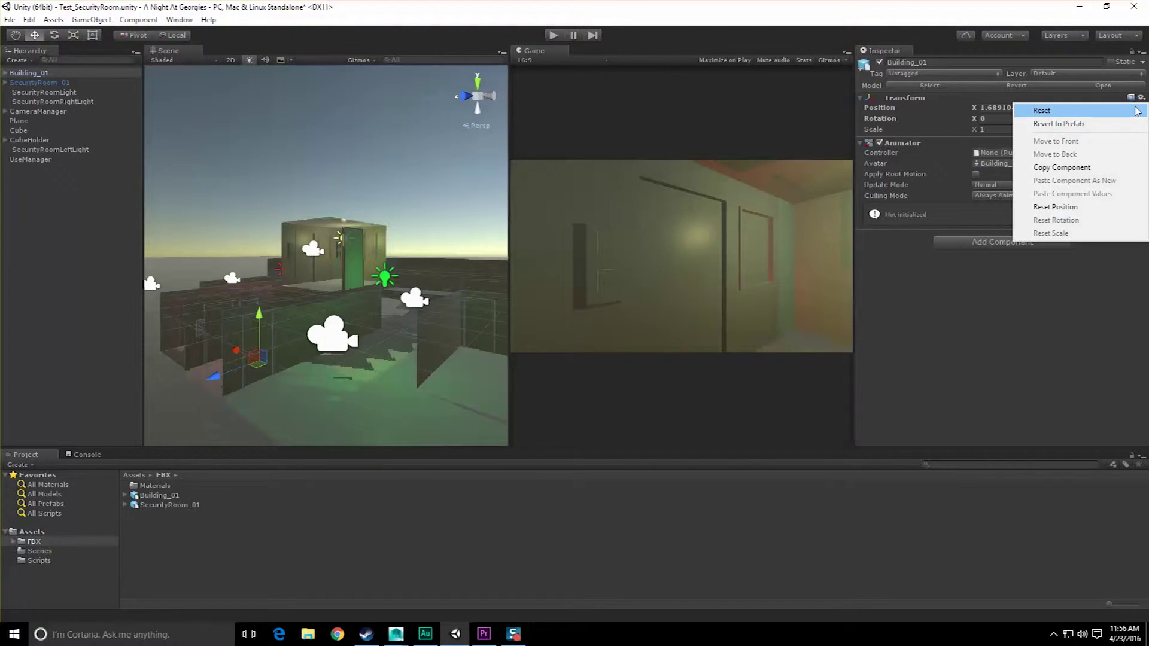
pyautogui.click(1032, 108)
# Check the placed building and its child objects in the hierarchy, and select SecurityRoom_01
pyautogui.keyDown('alt'); pyautogui.moveTo(383, 251); pyautogui.dragTo(499, 272); pyautogui.keyUp('alt')
pyautogui.click(467, 262)
pyautogui.click(29, 73)
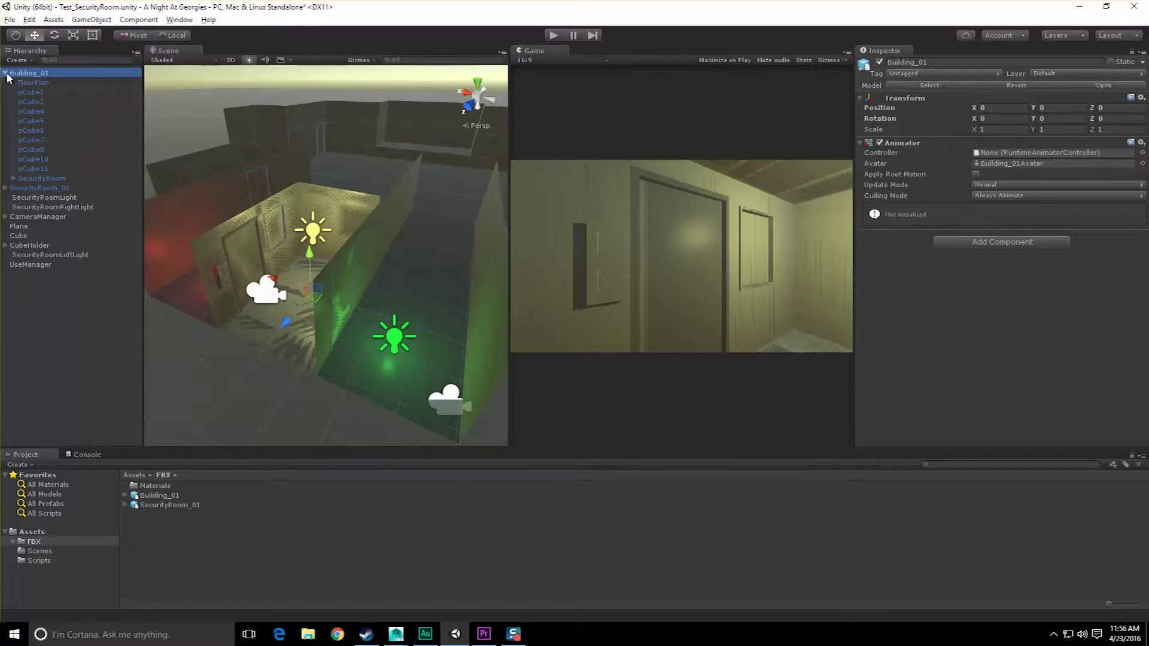
pyautogui.click(5, 73)
pyautogui.click(37, 83)
# Save the scene under the new name Test_BuildingTest_01 in the Scenes folder
pyautogui.click(9, 19)
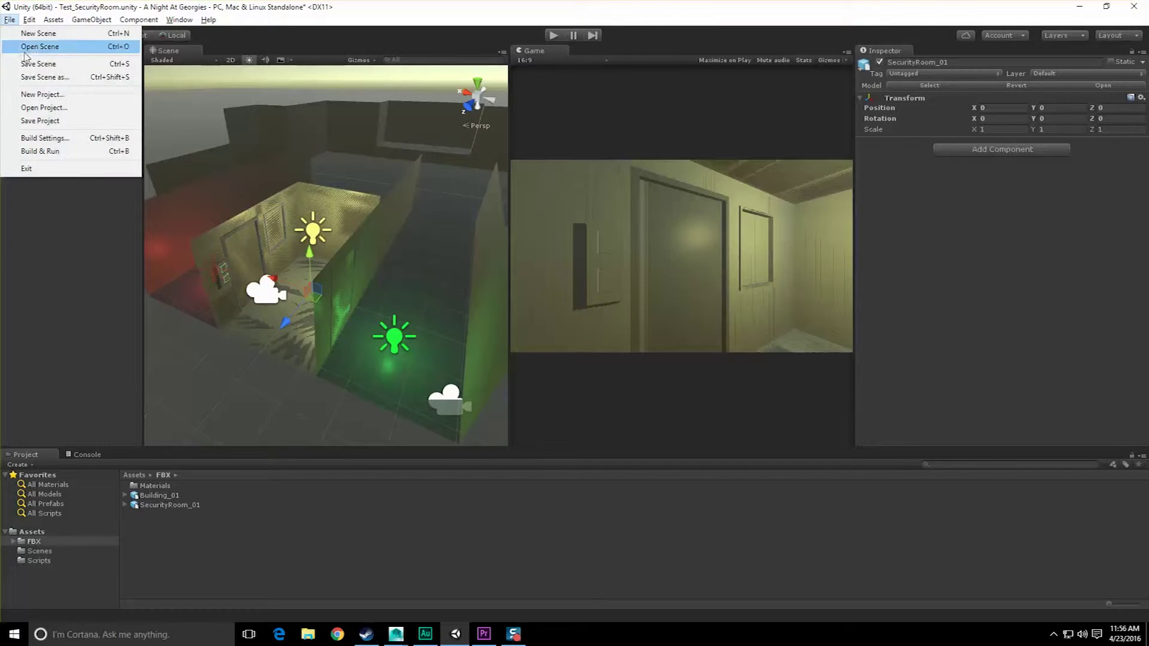
pyautogui.click(44, 77)
pyautogui.doubleClick(445, 233)
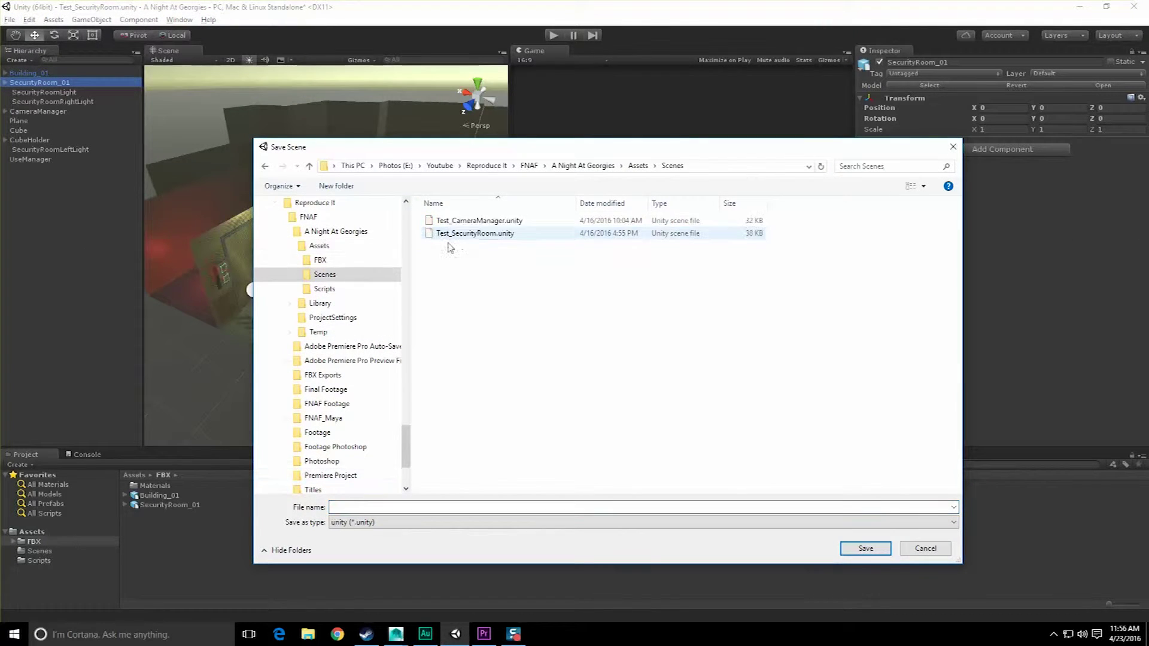
pyautogui.click(476, 233)
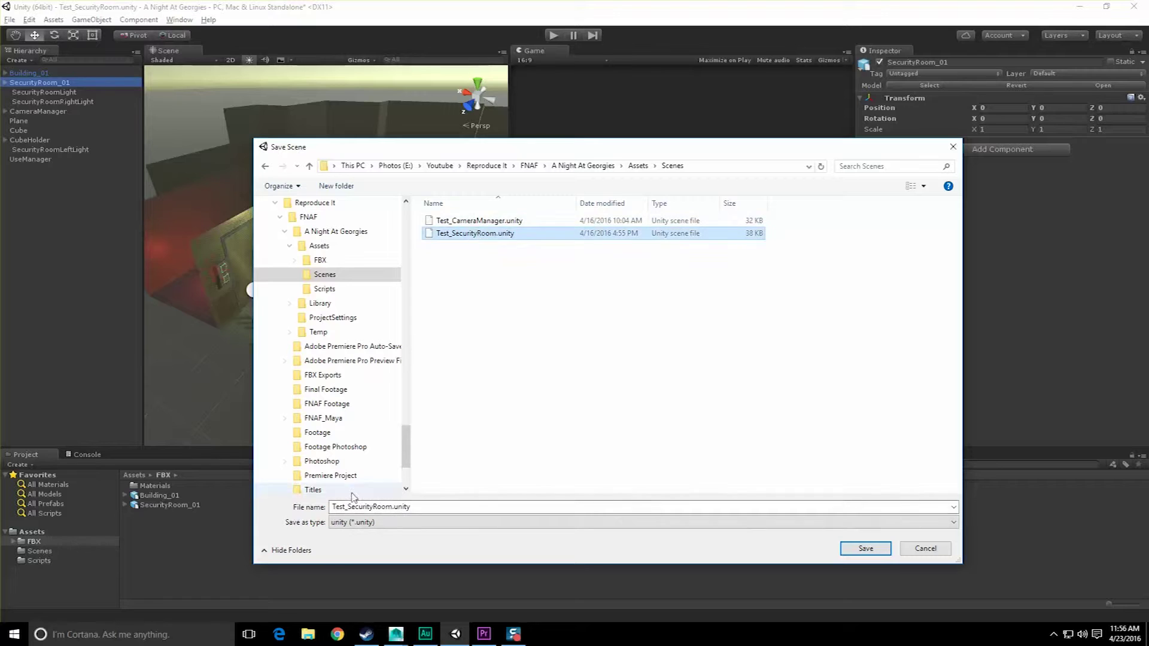
pyautogui.click(349, 508)
pyautogui.click(348, 507)
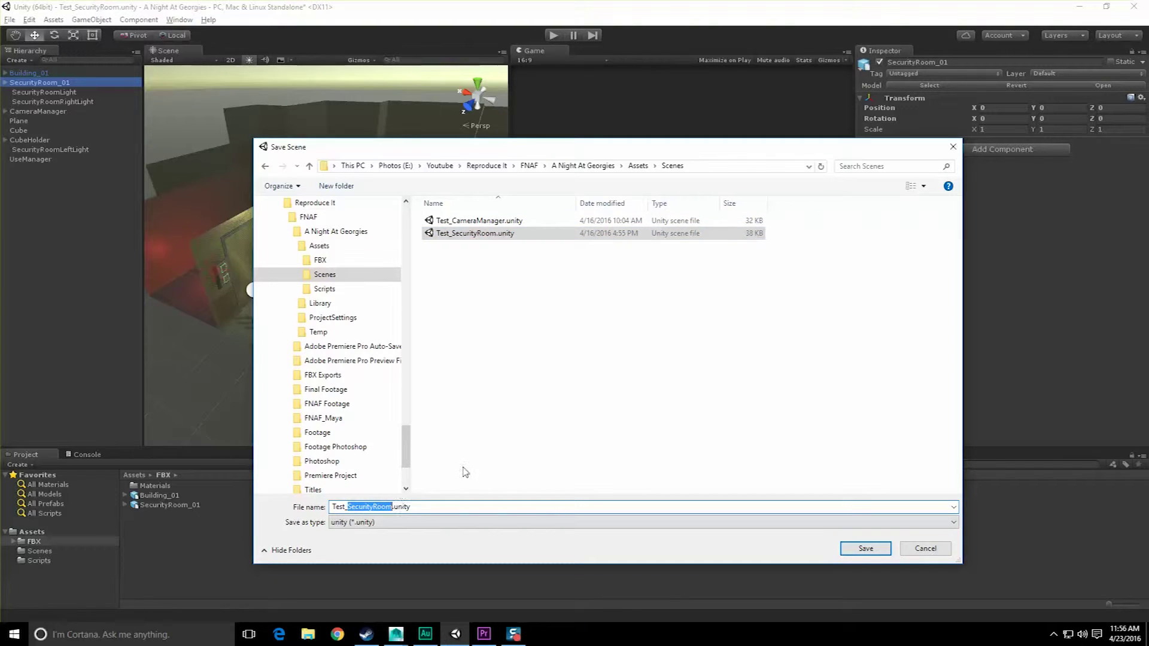
pyautogui.write('BuildingTest_01')
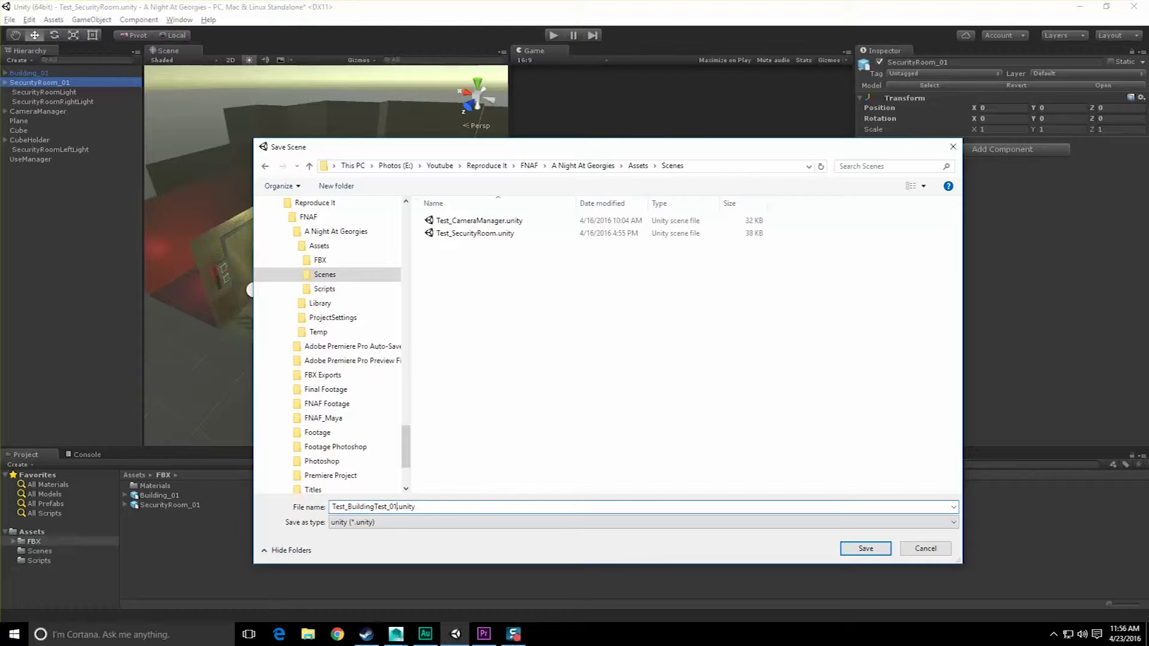
pyautogui.press('Return')
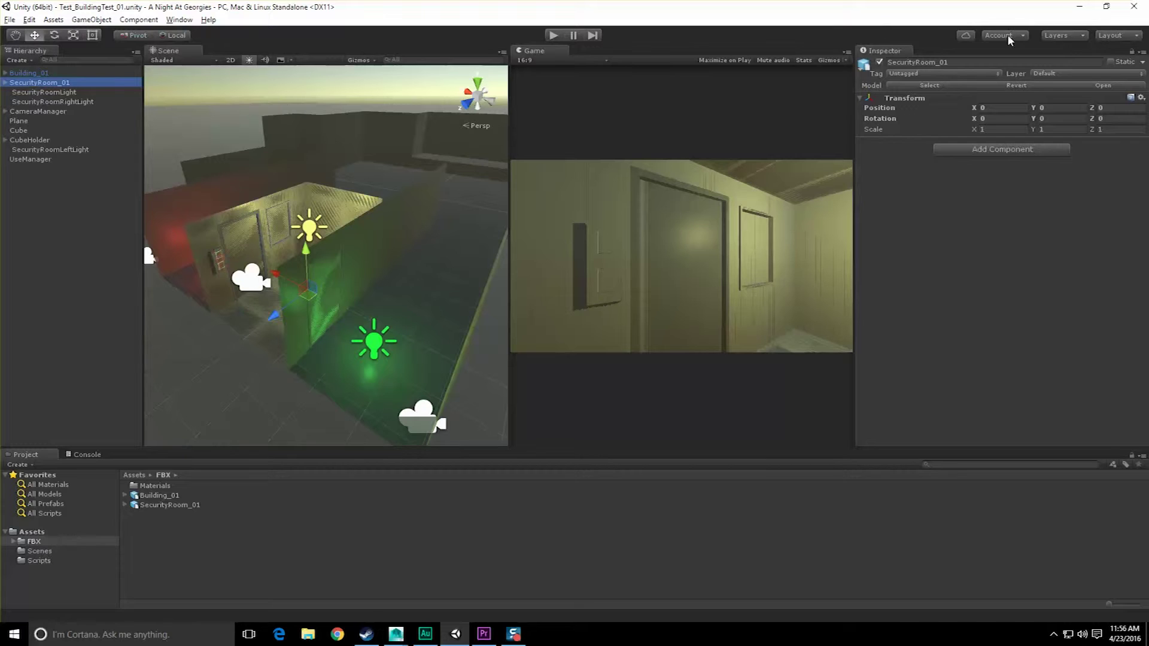
# Deactivate the SecurityRoom_01 object and examine the building's green-lit hallway and overall layout
pyautogui.click(879, 62)
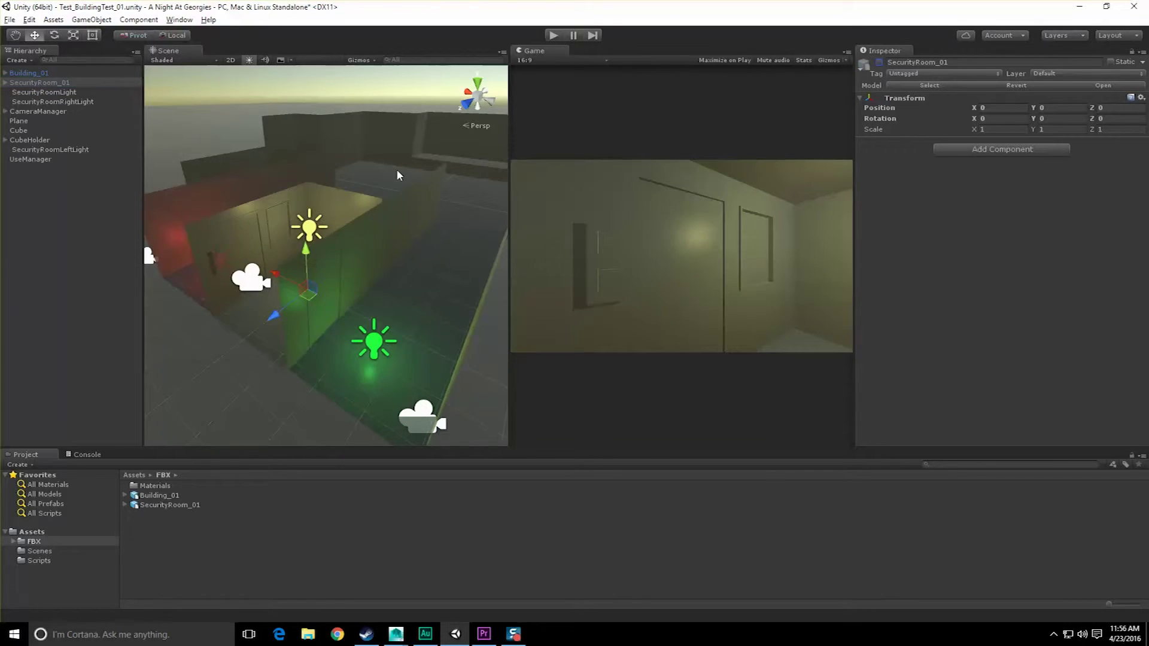
pyautogui.keyDown('alt'); pyautogui.moveTo(398, 174); pyautogui.dragTo(239, 222); pyautogui.keyUp('alt')
pyautogui.keyDown('alt'); pyautogui.moveTo(485, 245); pyautogui.dragTo(458, 256); pyautogui.keyUp('alt')
pyautogui.scroll(4, 458, 256)
pyautogui.moveTo(433, 229); pyautogui.dragTo(336, 250, button='middle')
pyautogui.scroll(1, 337, 251)
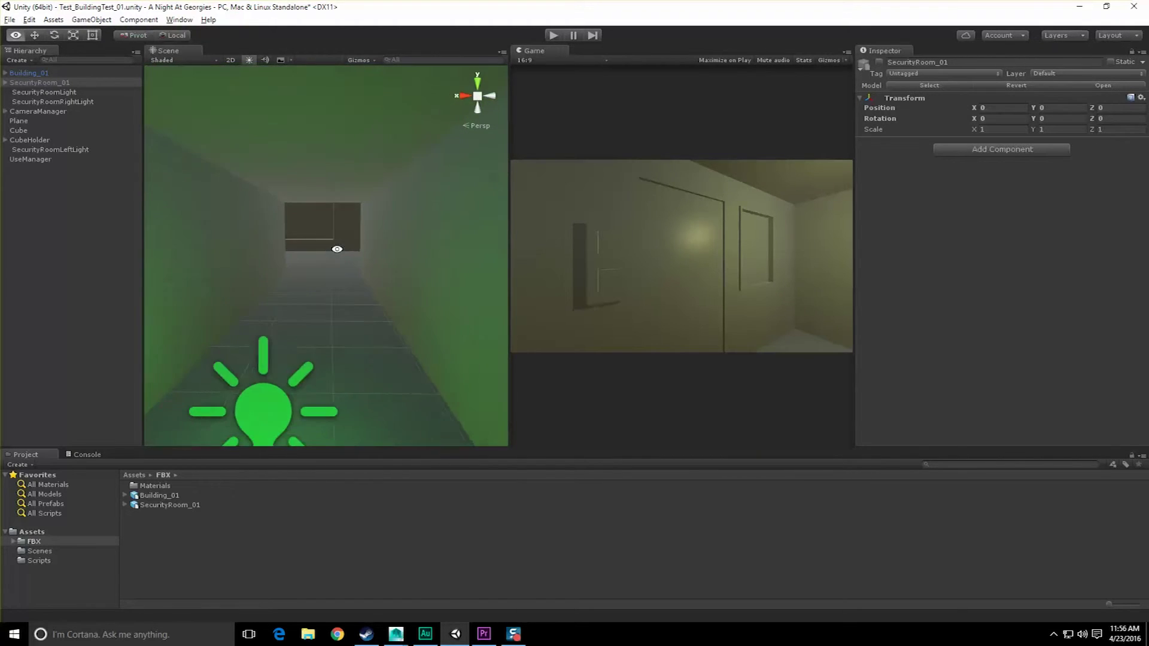
pyautogui.scroll(-5, 339, 253)
pyautogui.keyDown('alt'); pyautogui.moveTo(338, 254); pyautogui.dragTo(314, 296); pyautogui.keyUp('alt')
pyautogui.scroll(-4, 314, 296)
pyautogui.keyDown('alt'); pyautogui.moveTo(302, 248); pyautogui.dragTo(403, 320); pyautogui.keyUp('alt')
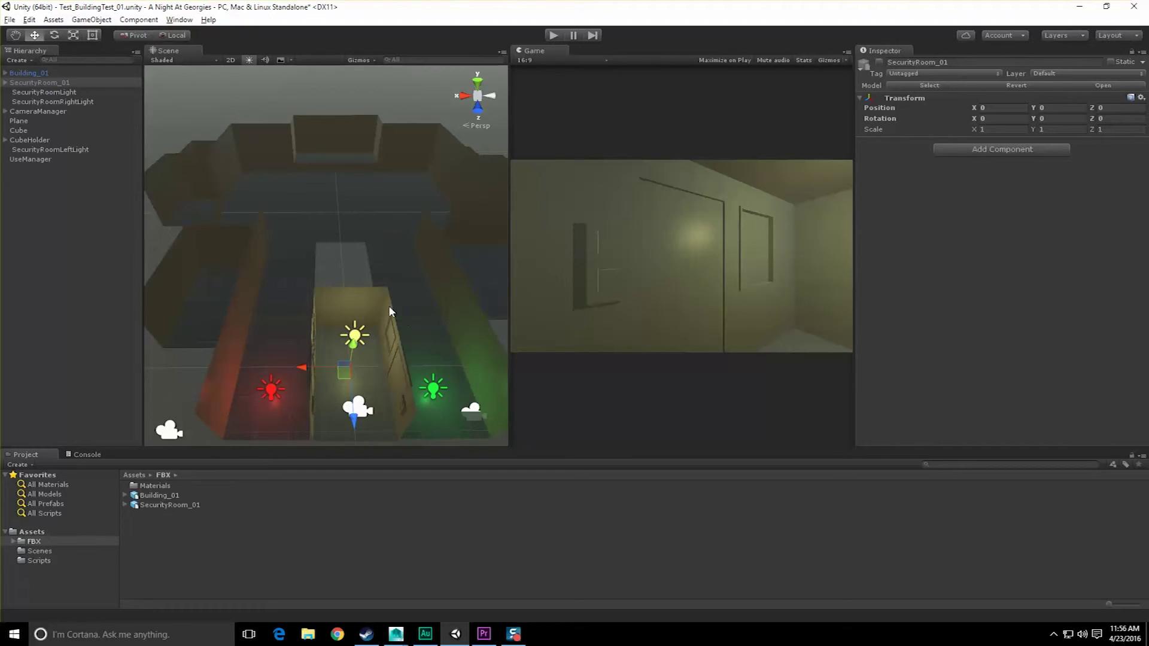
pyautogui.moveTo(525, 636)
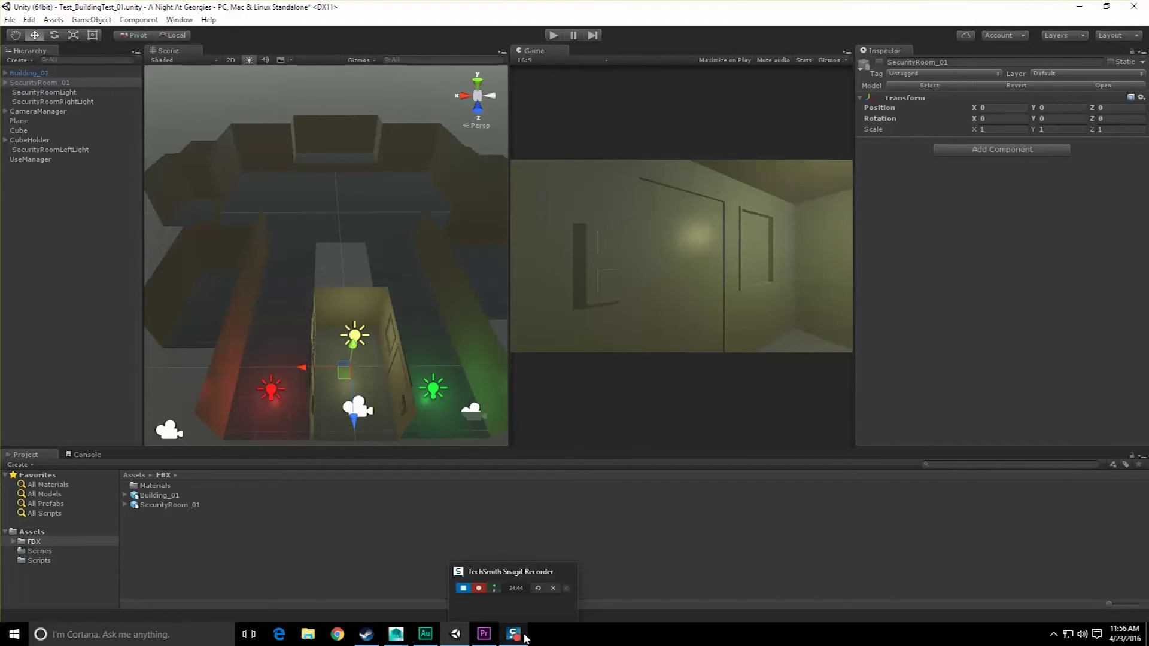